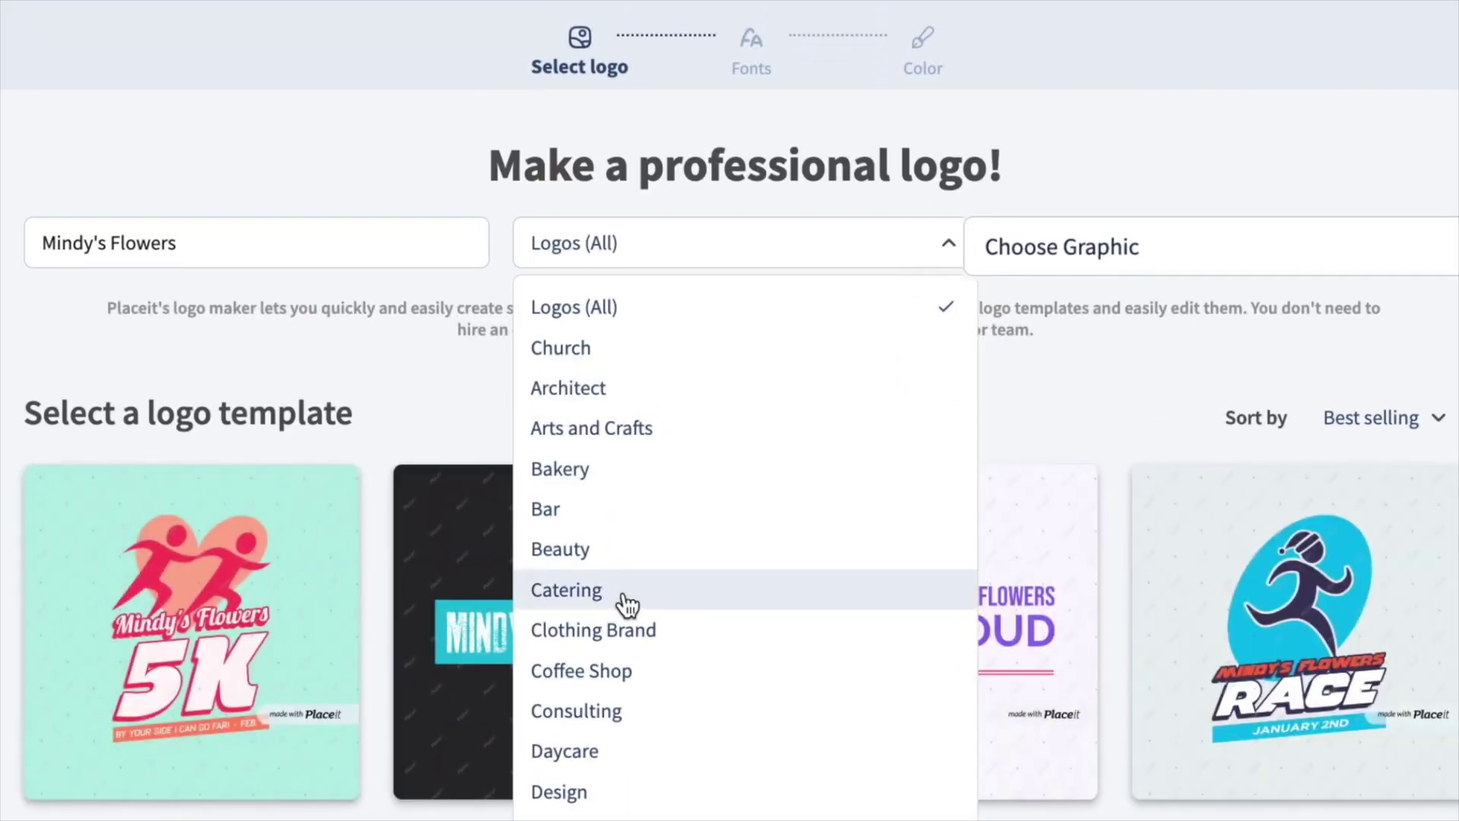
- Set the logo maker's industry to Catering and bring up the graphic chooser
left_click(624, 596)
left_click(1153, 233)
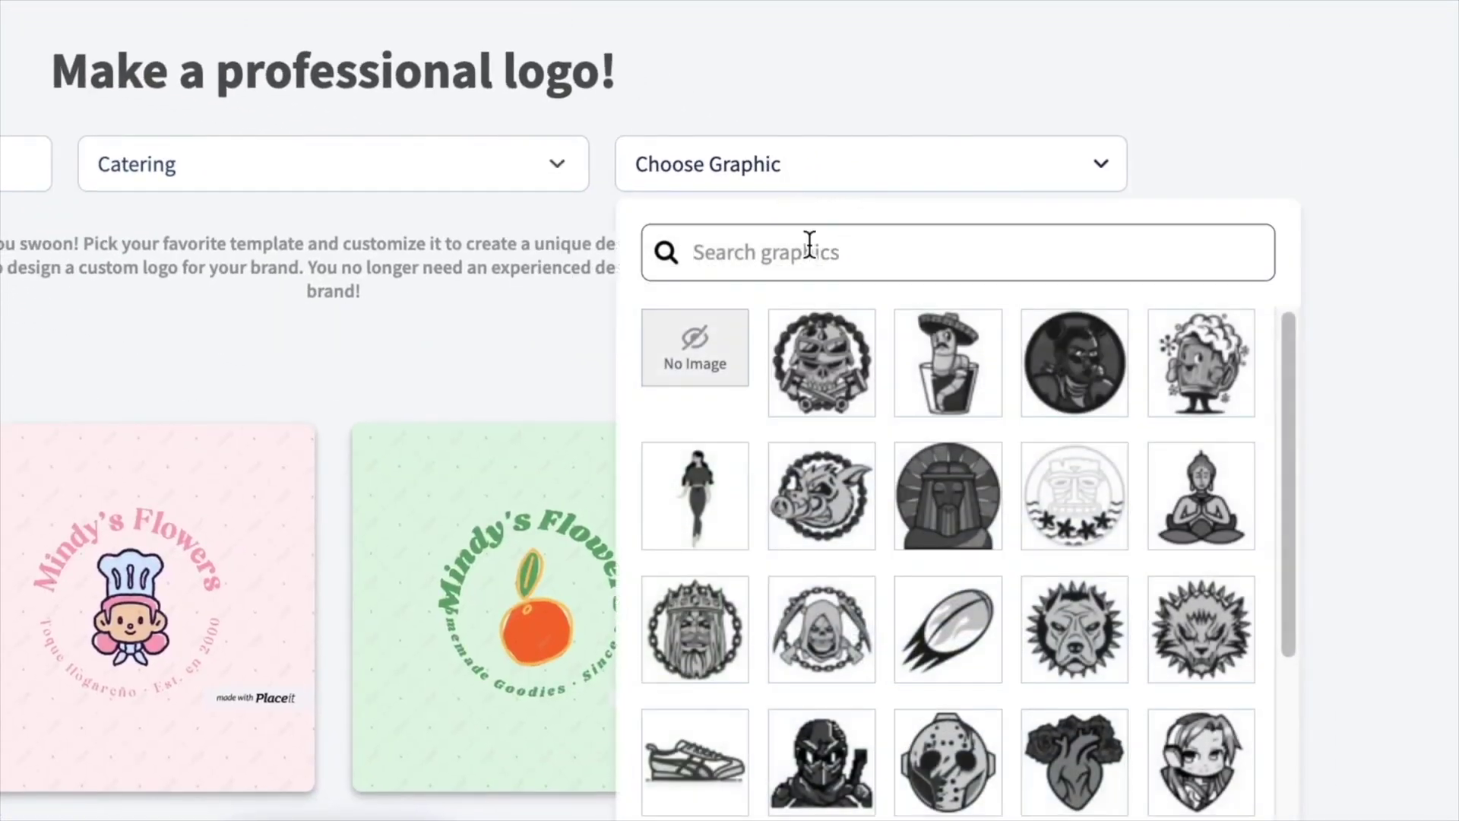
- Search the logo graphics library for flowers by entering 'Flowe'
type("Flowe")
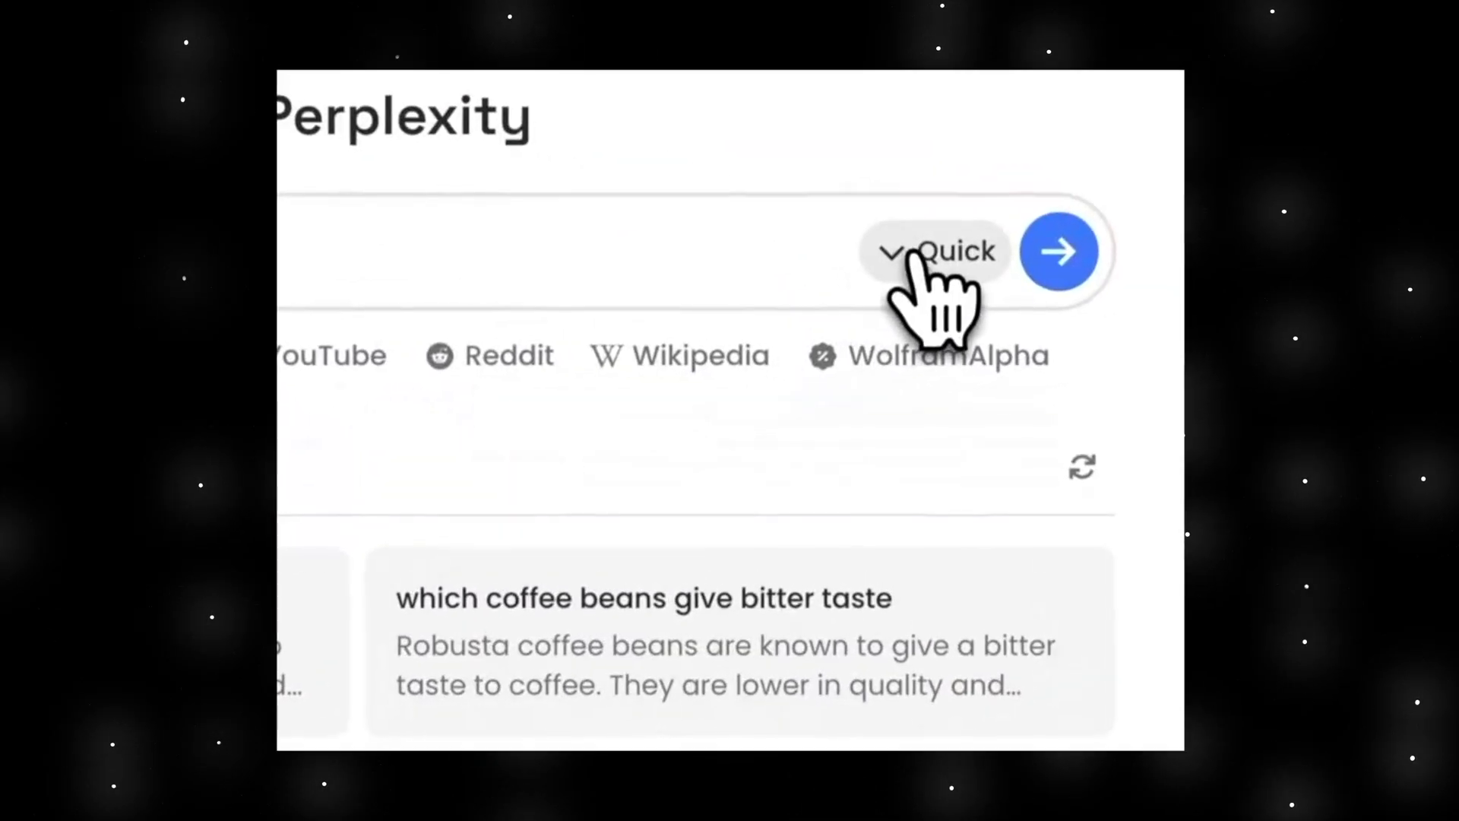
- Ask Perplexity 'Give me a list of online business ideas'
left_click(917, 254)
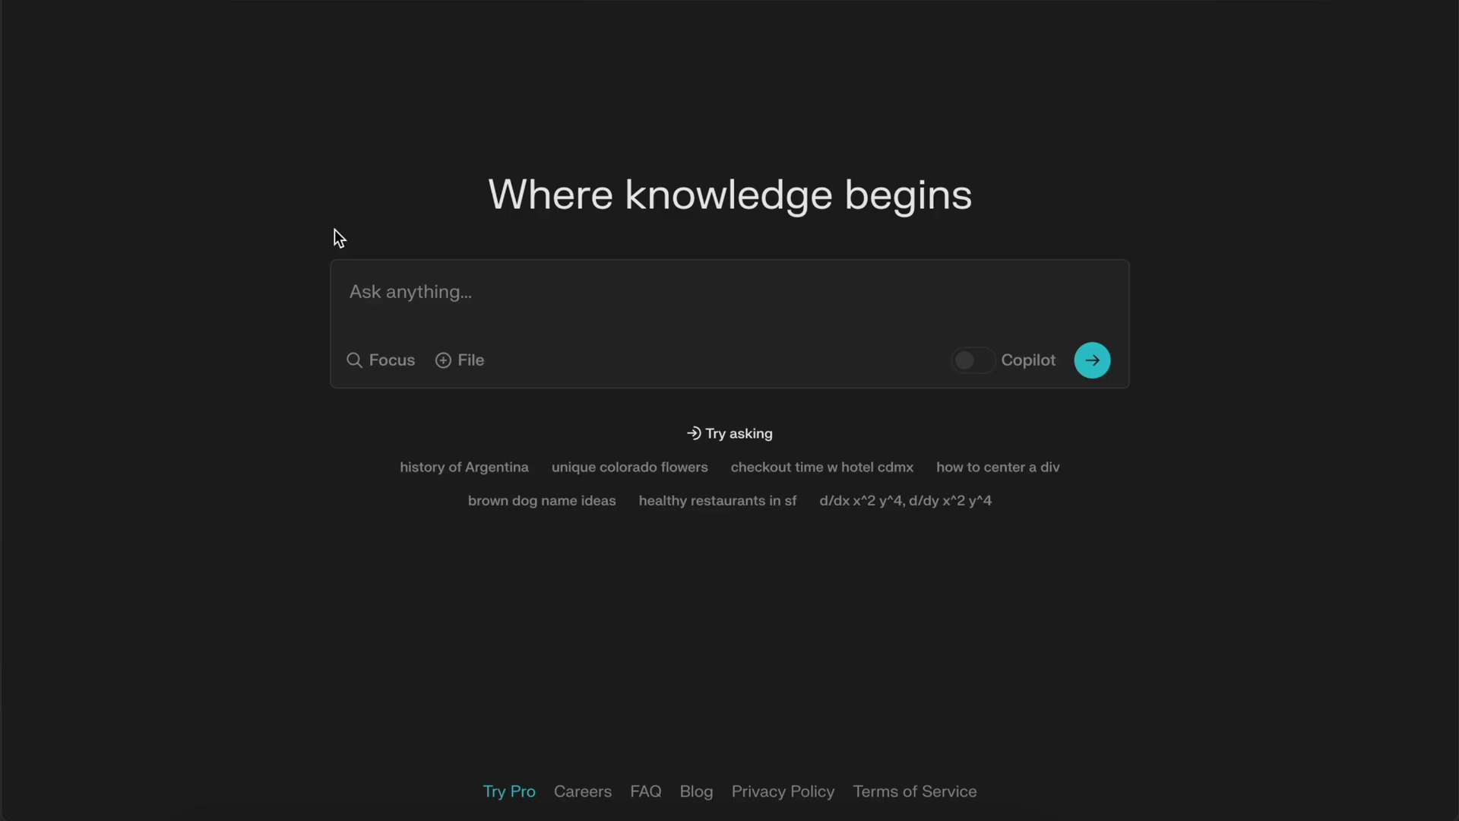
left_click(362, 287)
type("Give me a list of online business ideas")
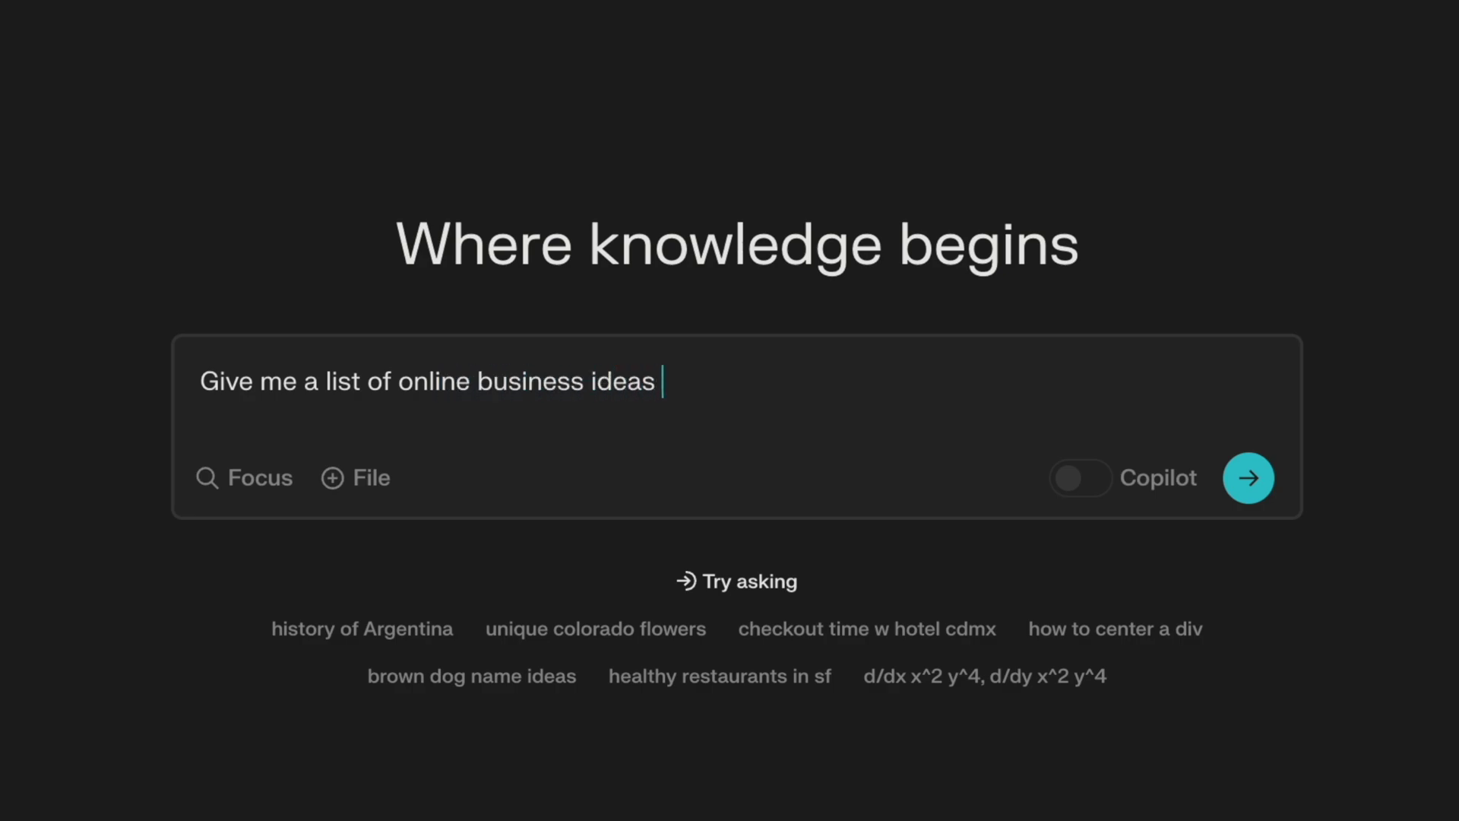
key("Return")
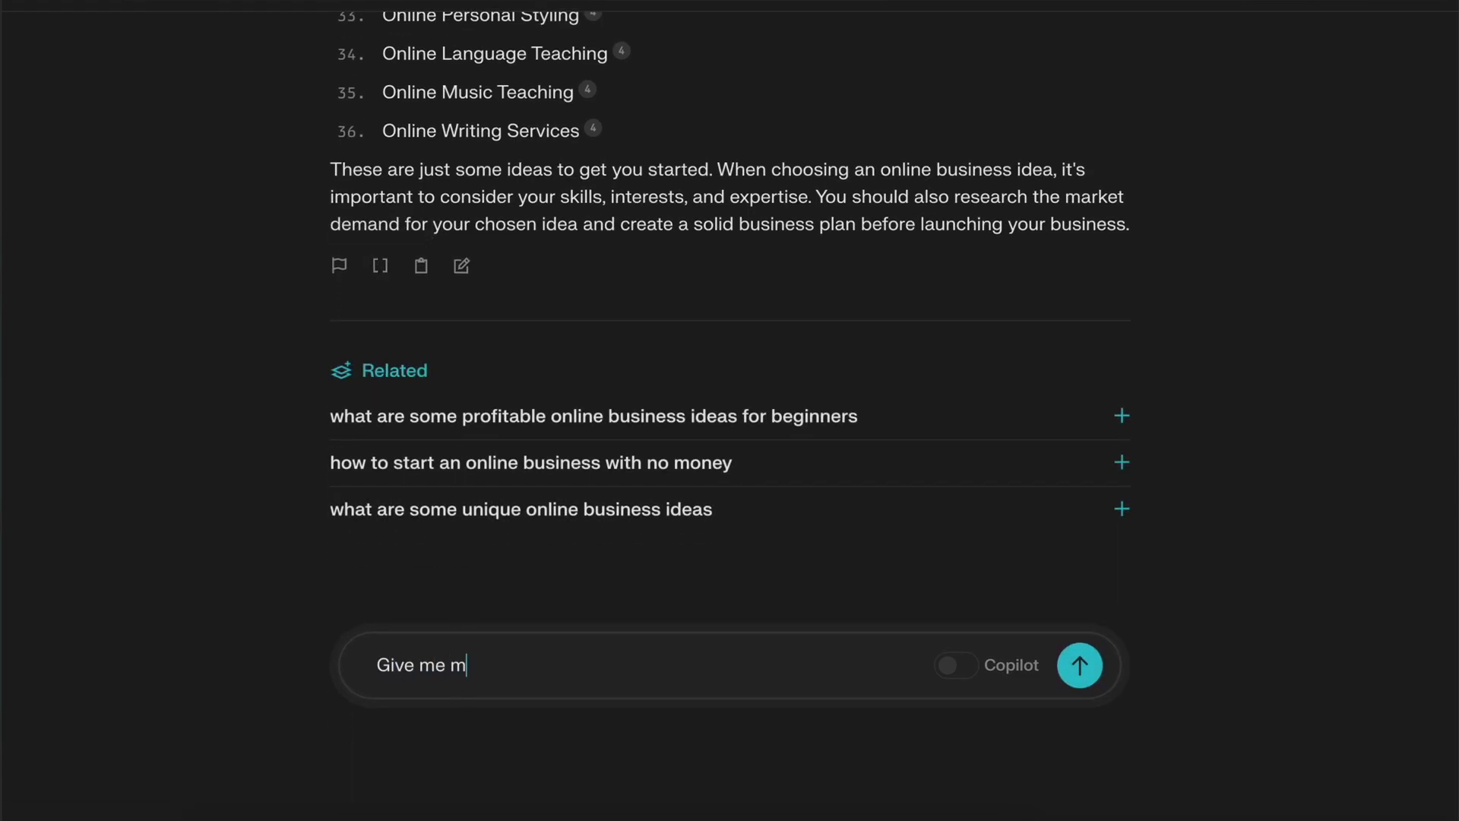
- Ask the follow-up 'Give me more' and highlight the word Digital in the second idea
type("ore")
key("Return")
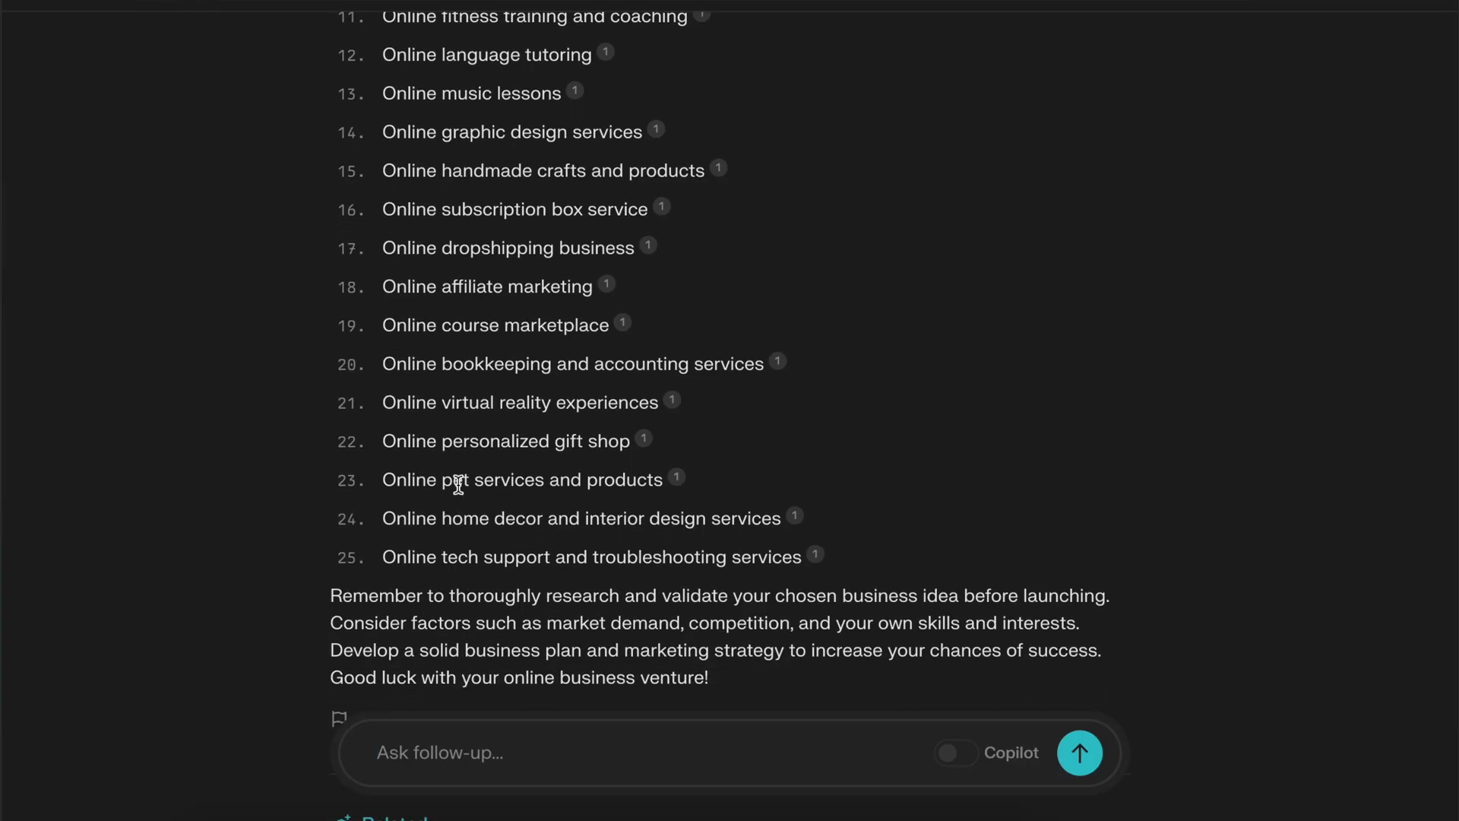
scroll(456, 482, "up", 7)
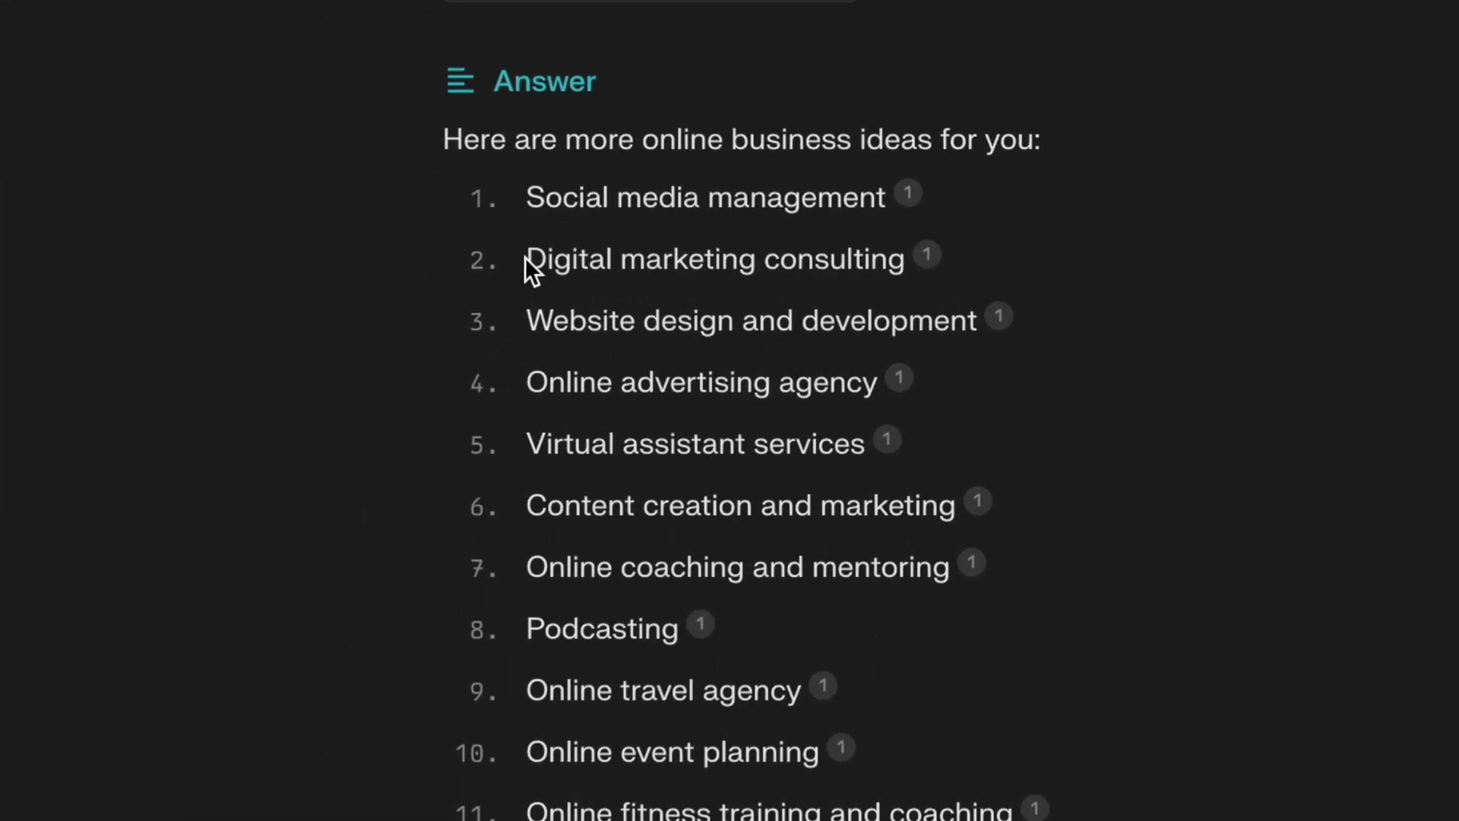
left_click_drag(383, 272, 451, 272)
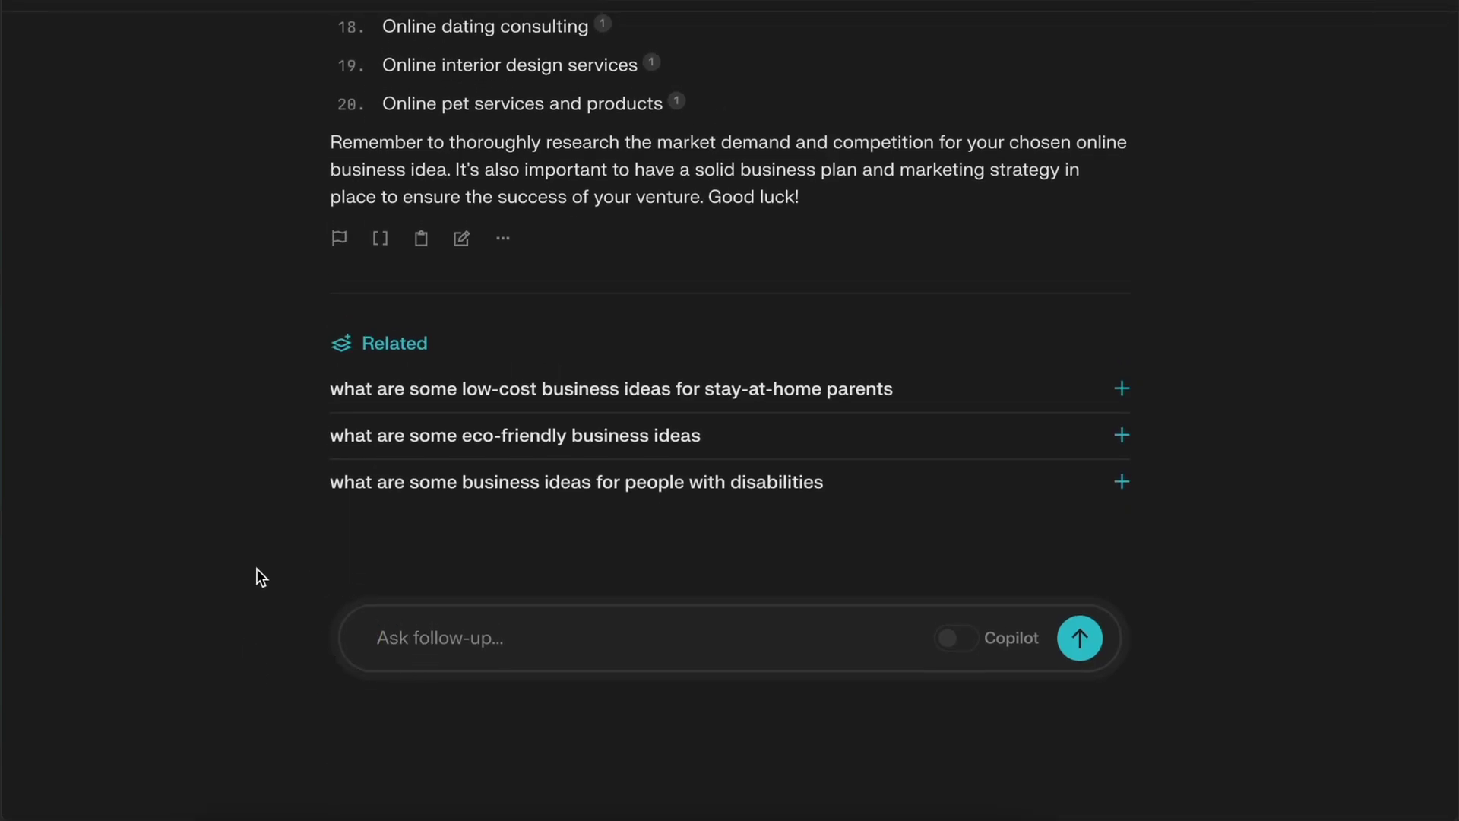
- Ask for examples of successful digital marketing agencies and browse the answer's sources
type("What are some great examples of a succeesful digi")
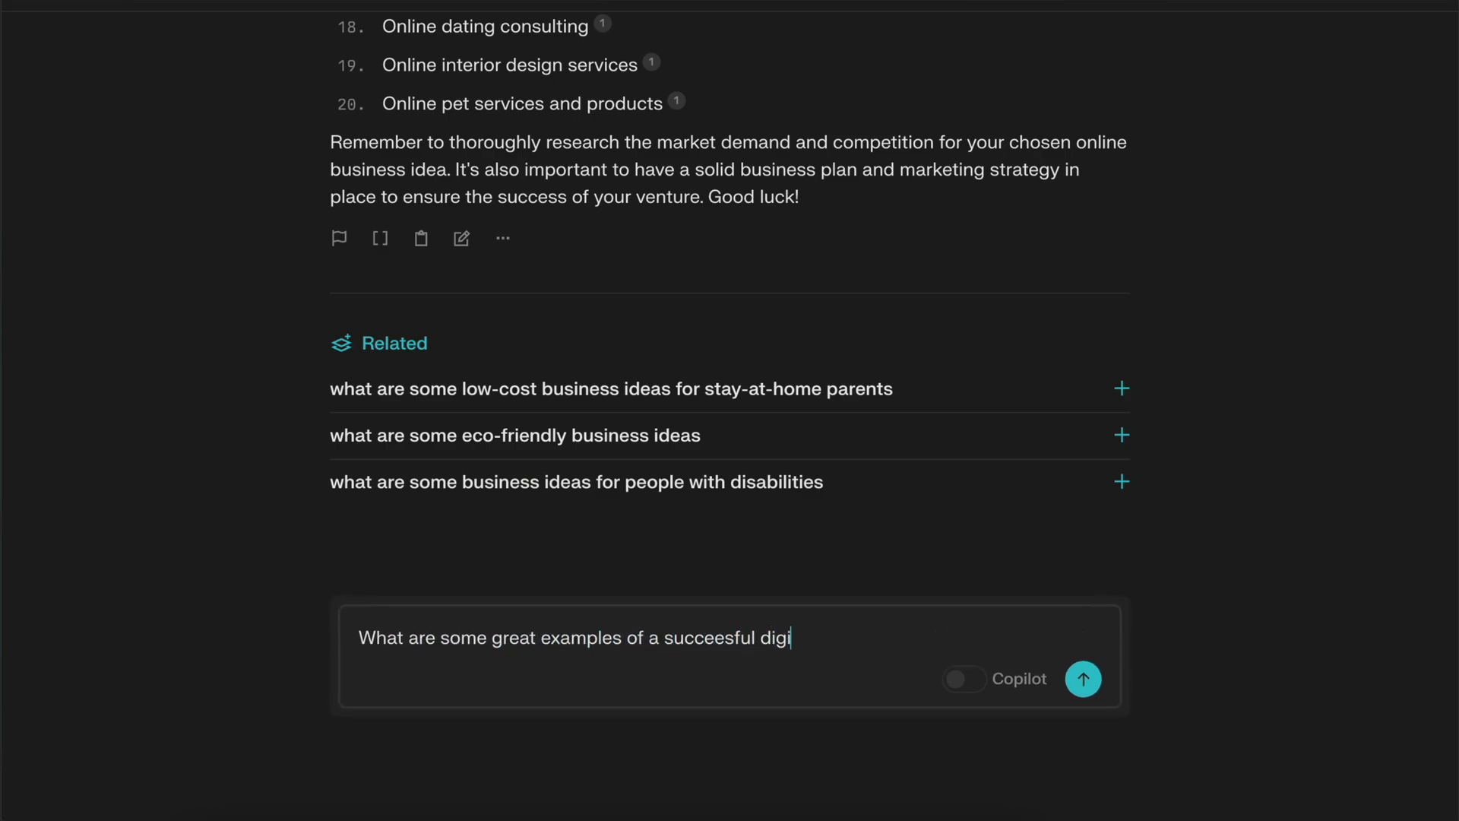
type("ncy")
key("Return")
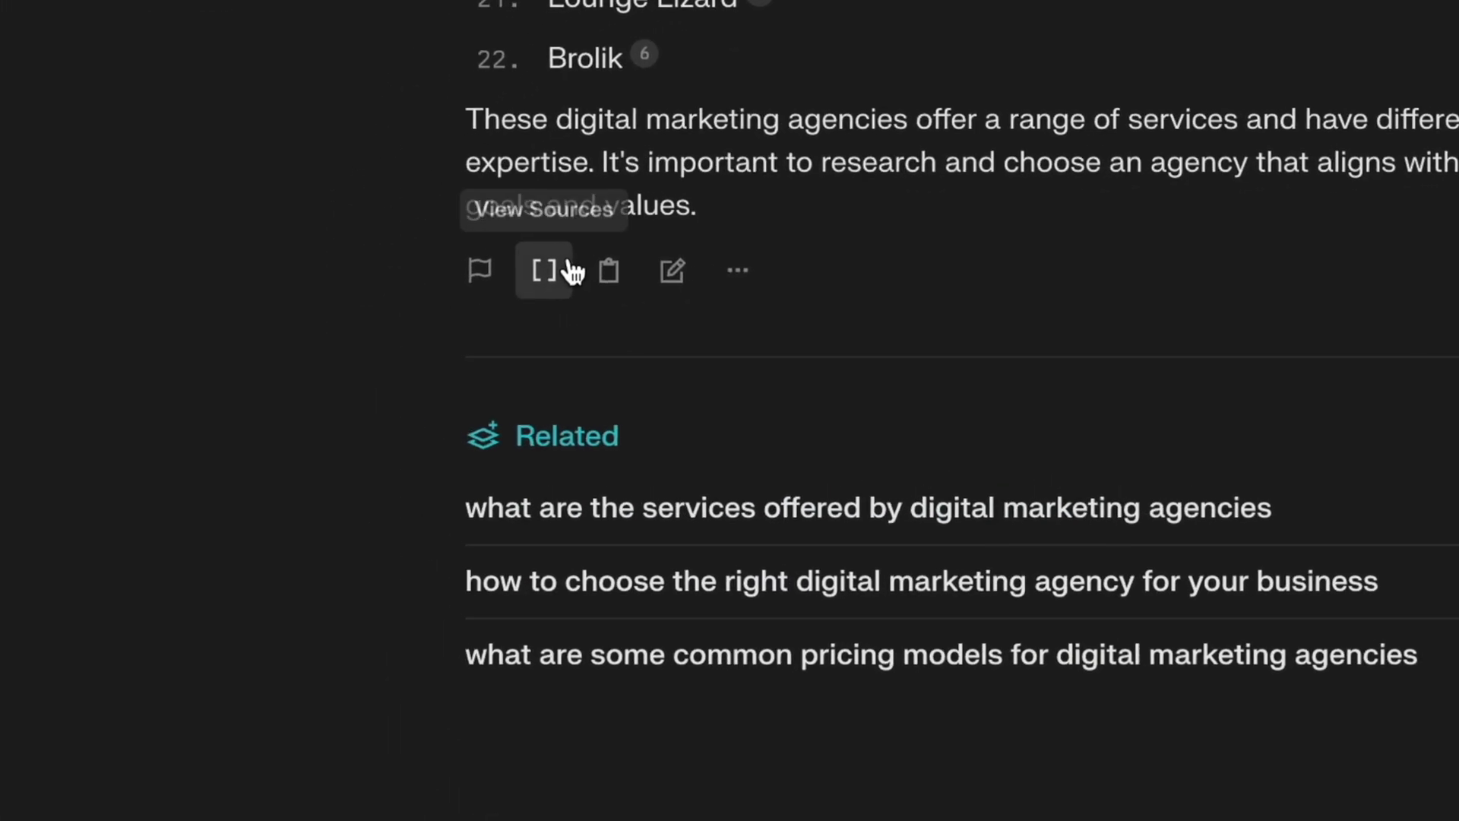
left_click(560, 273)
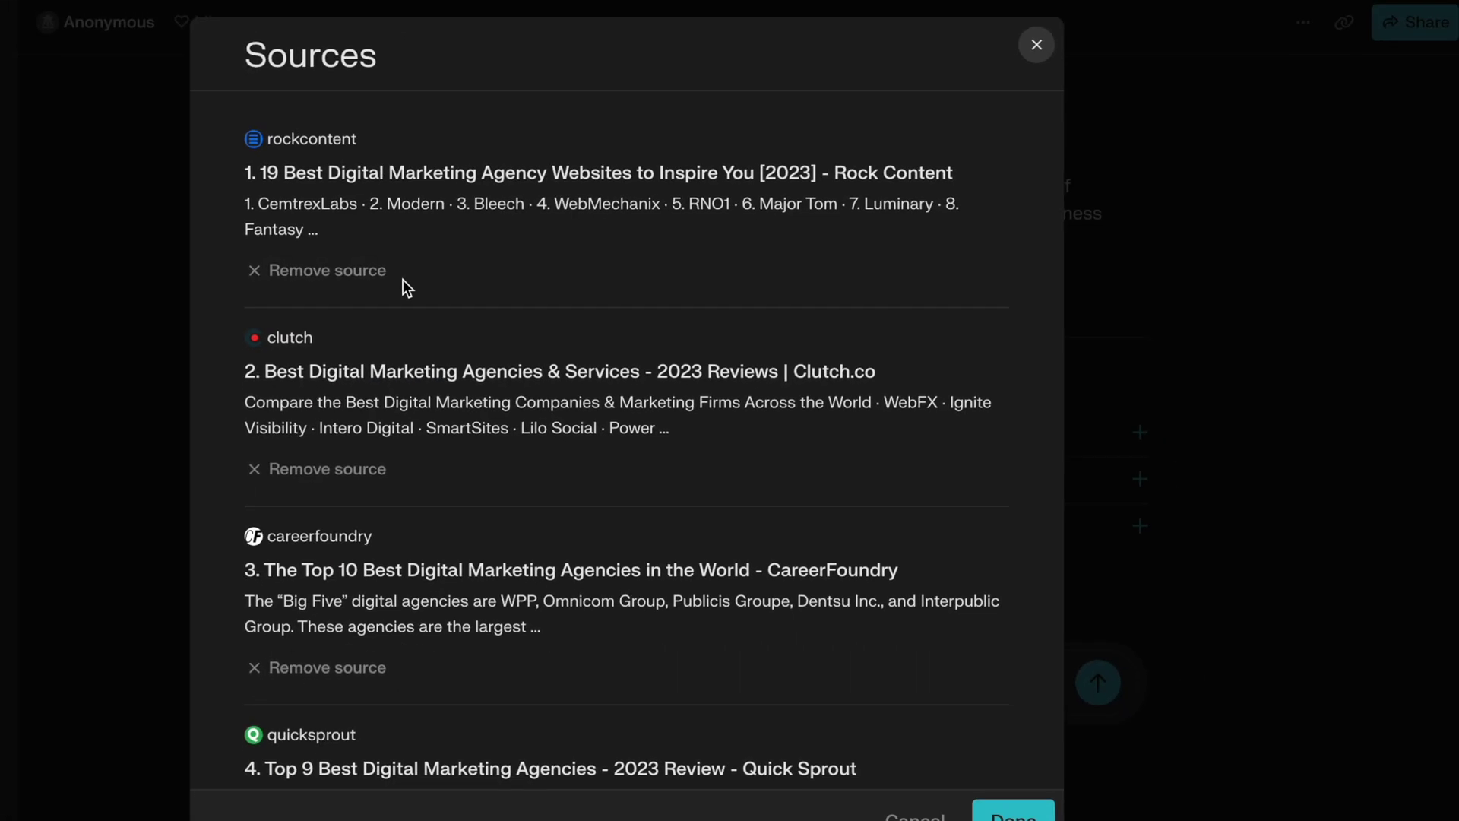
scroll(565, 256, "down", 7)
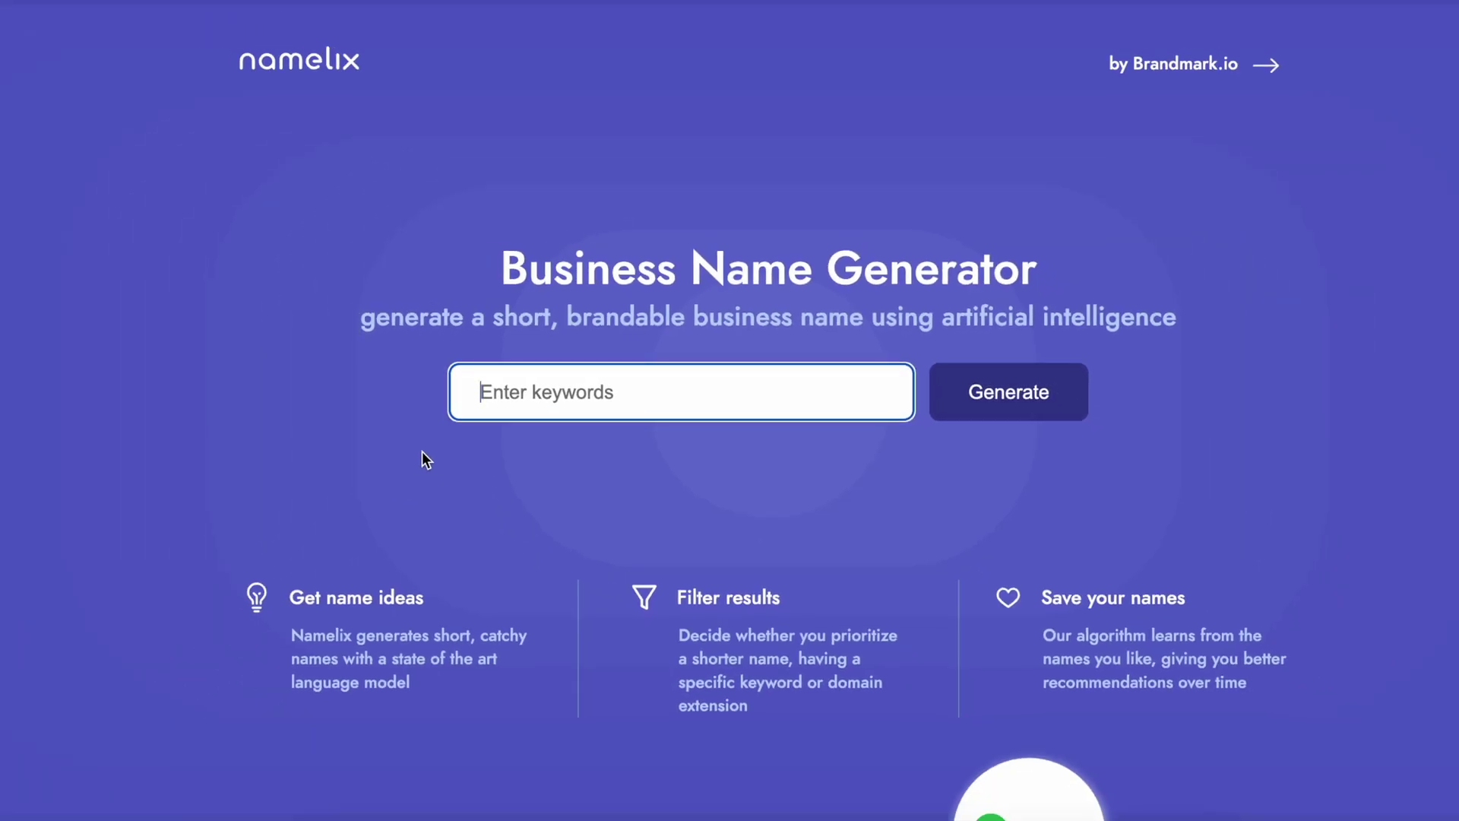
- Generate Brandable, High-randomness names from keywords digital marketing, analysis and future growth
type("dig")
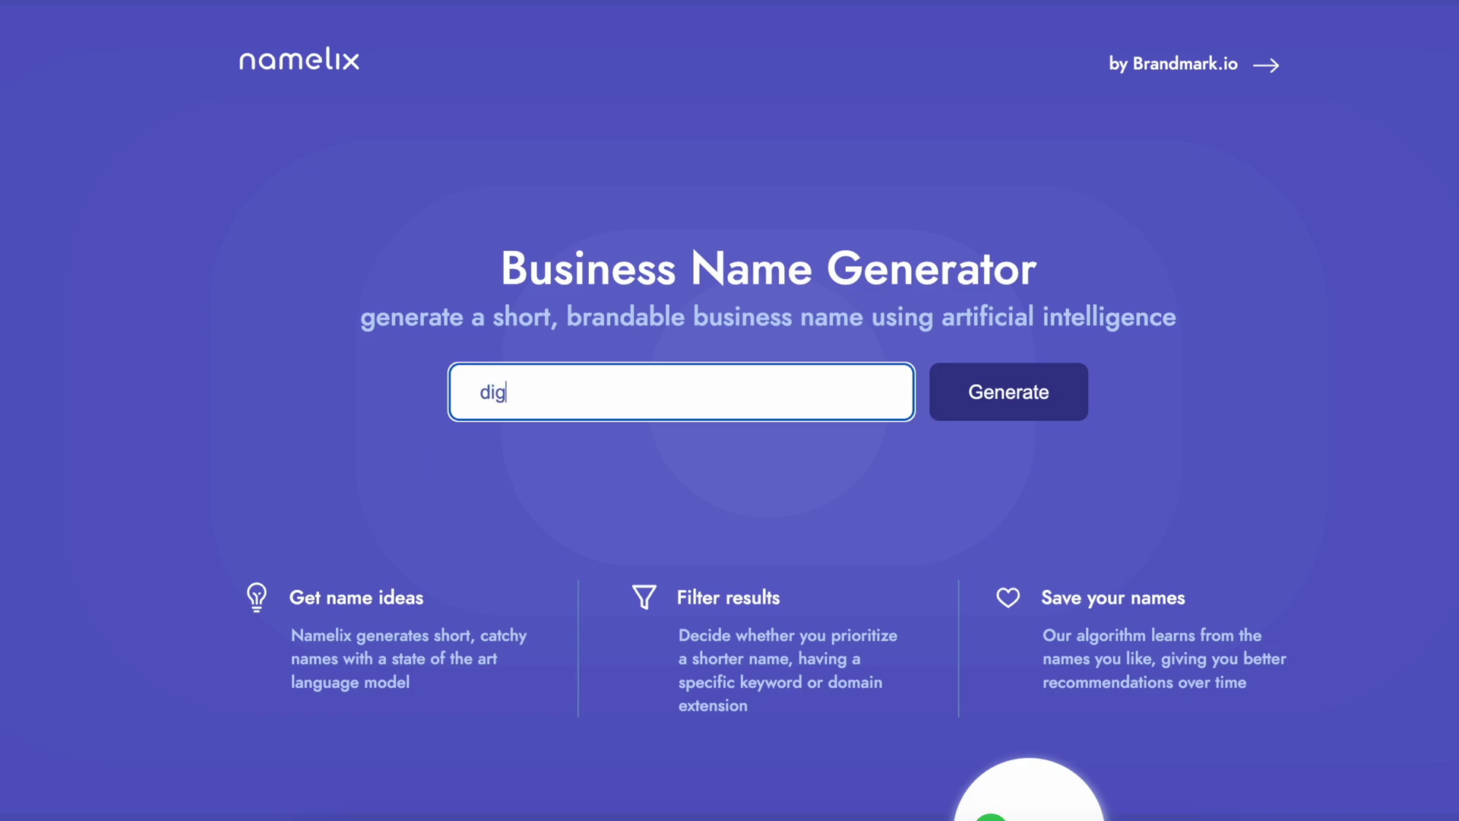
type("ital marketing, analysis, future growth")
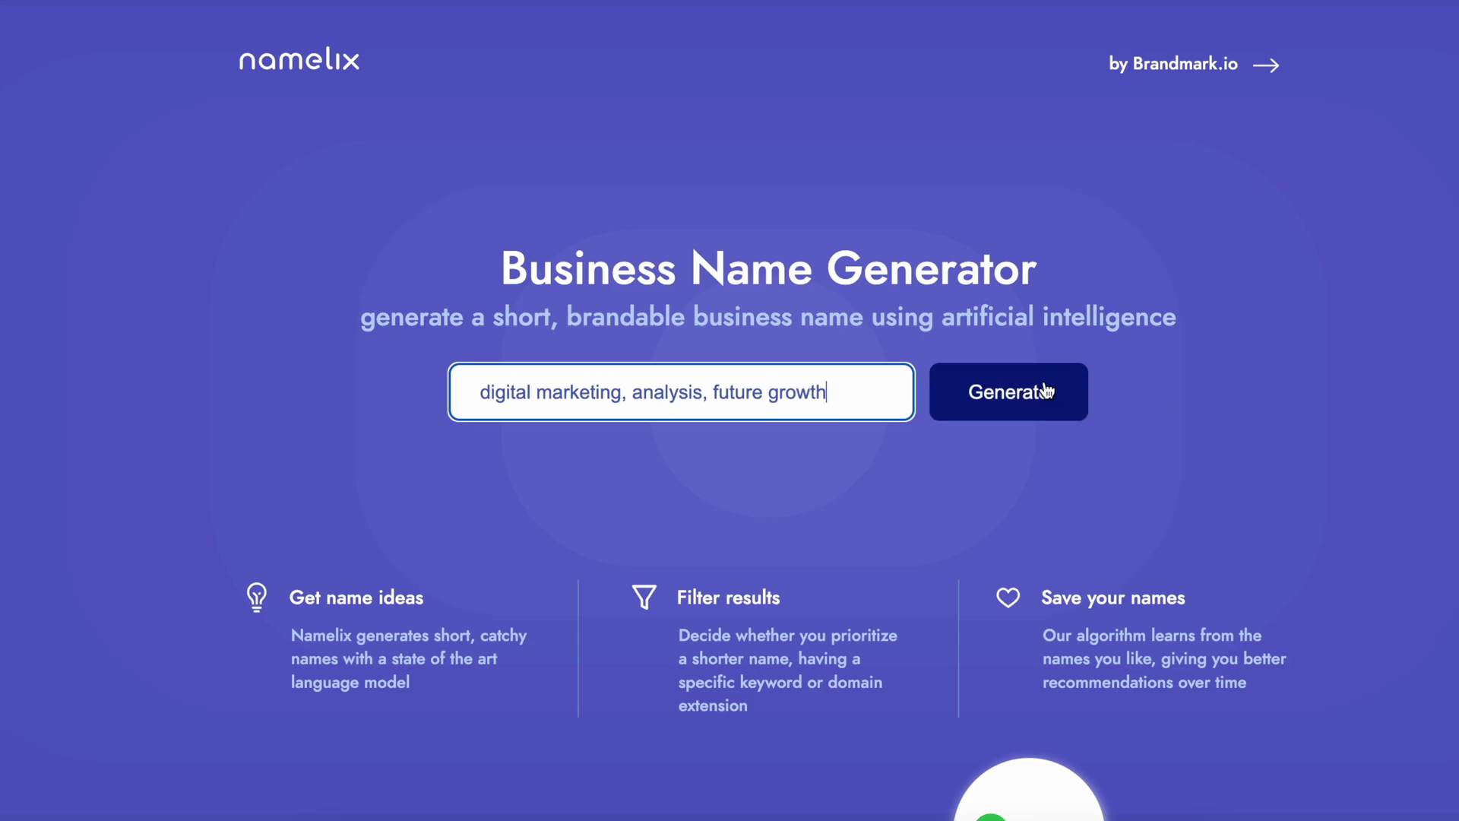
left_click(1045, 389)
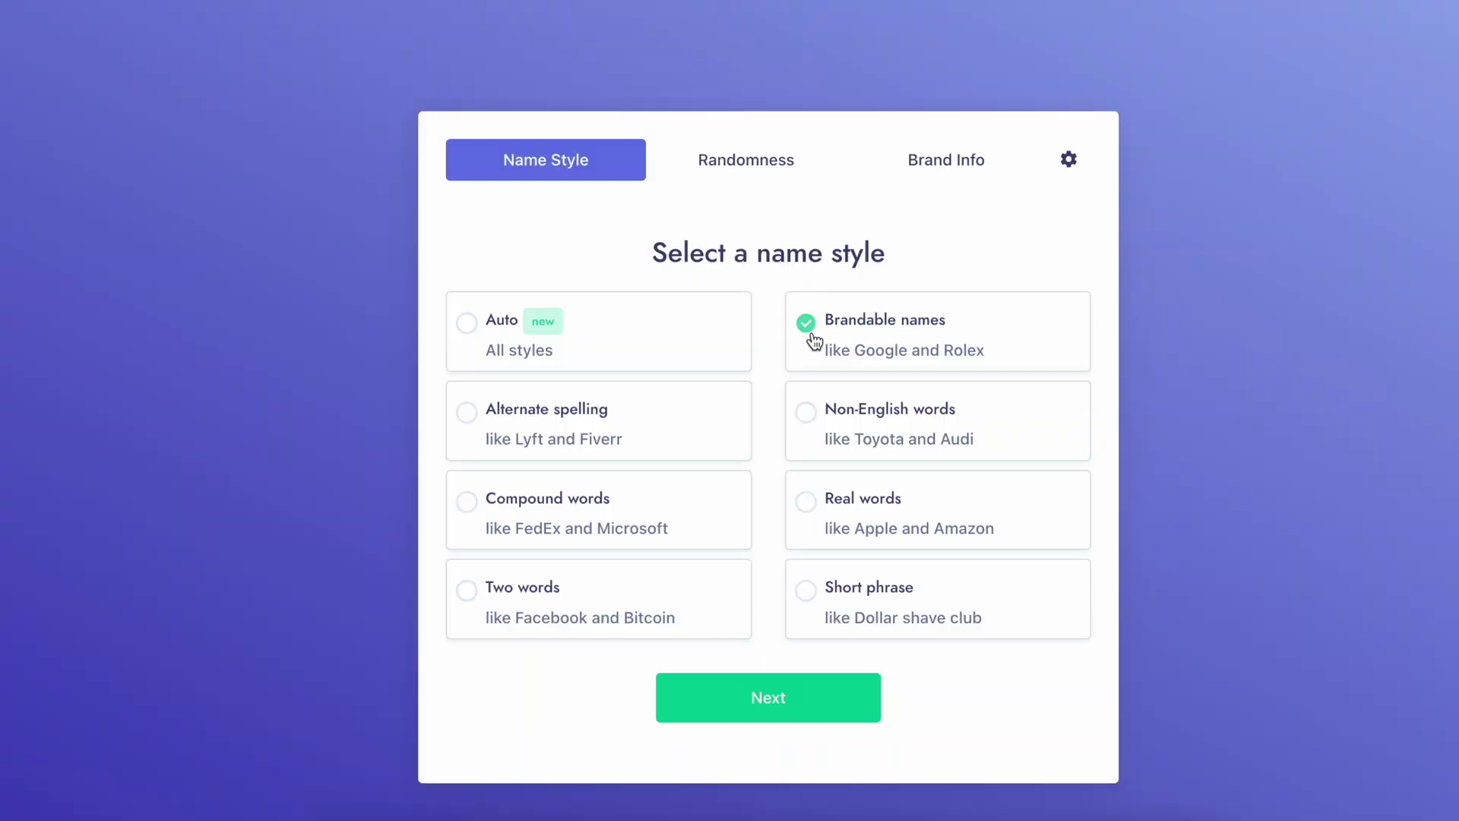
left_click(767, 690)
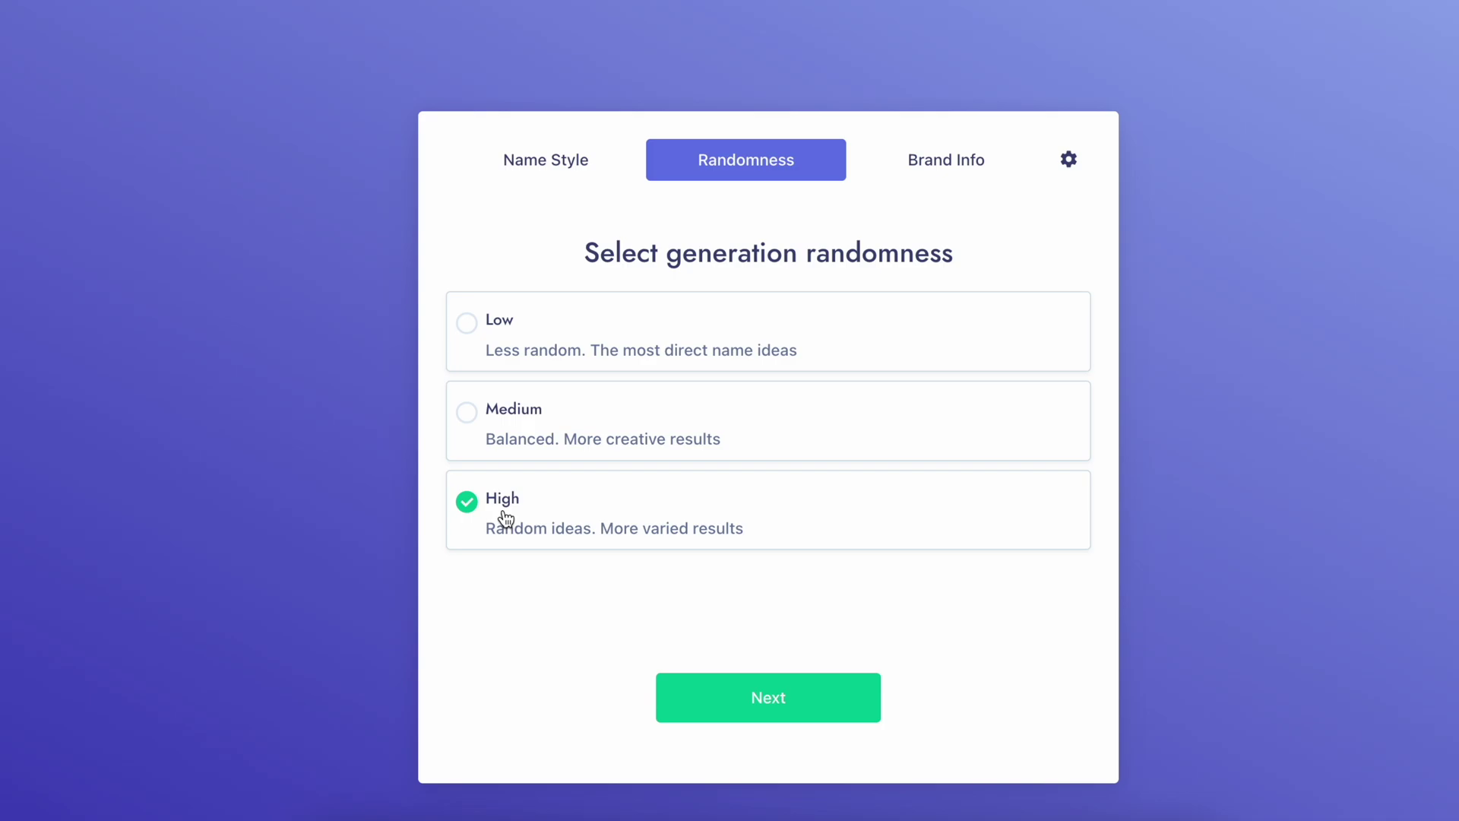
left_click(721, 690)
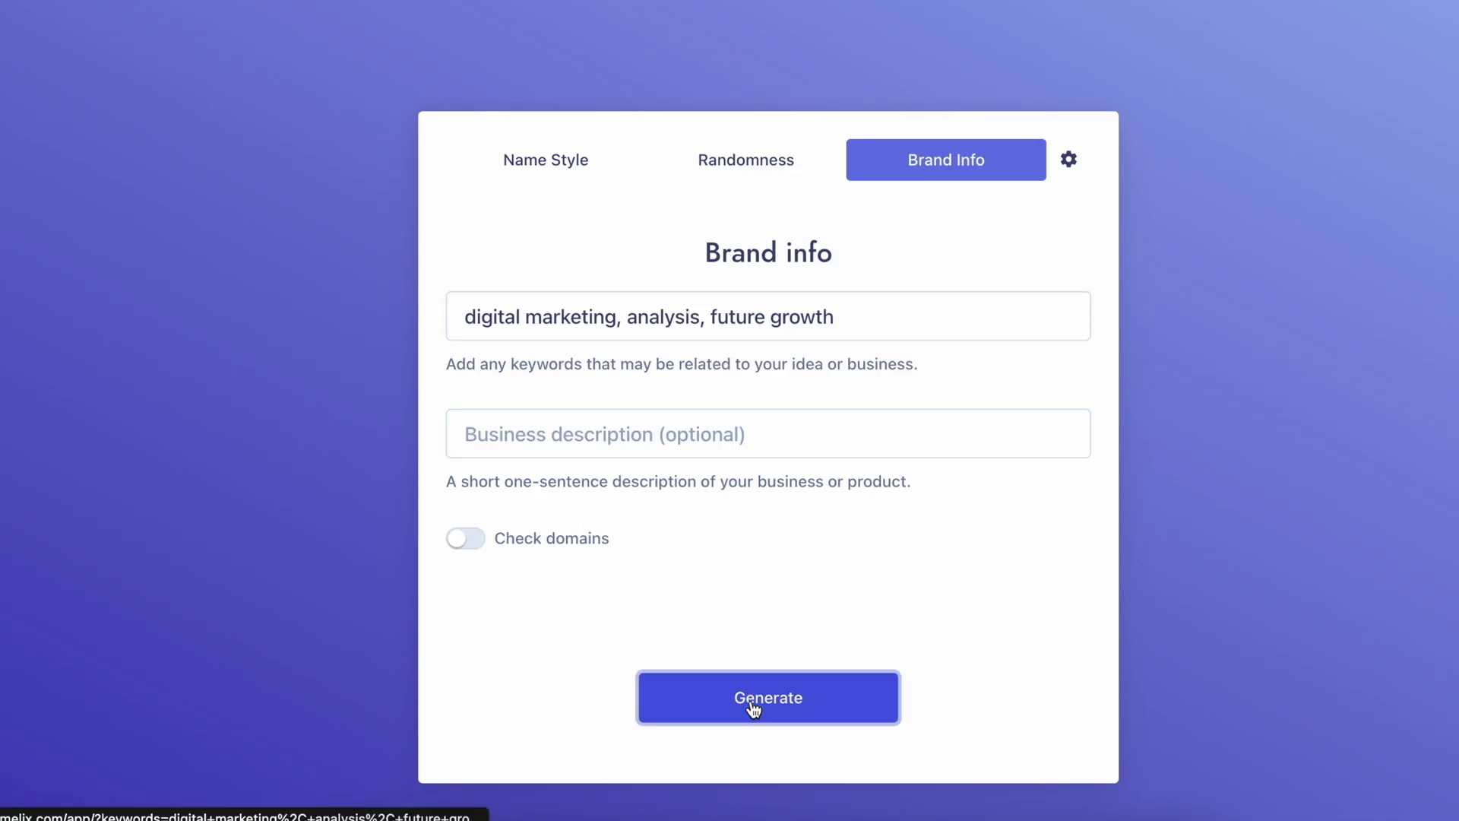
left_click(753, 703)
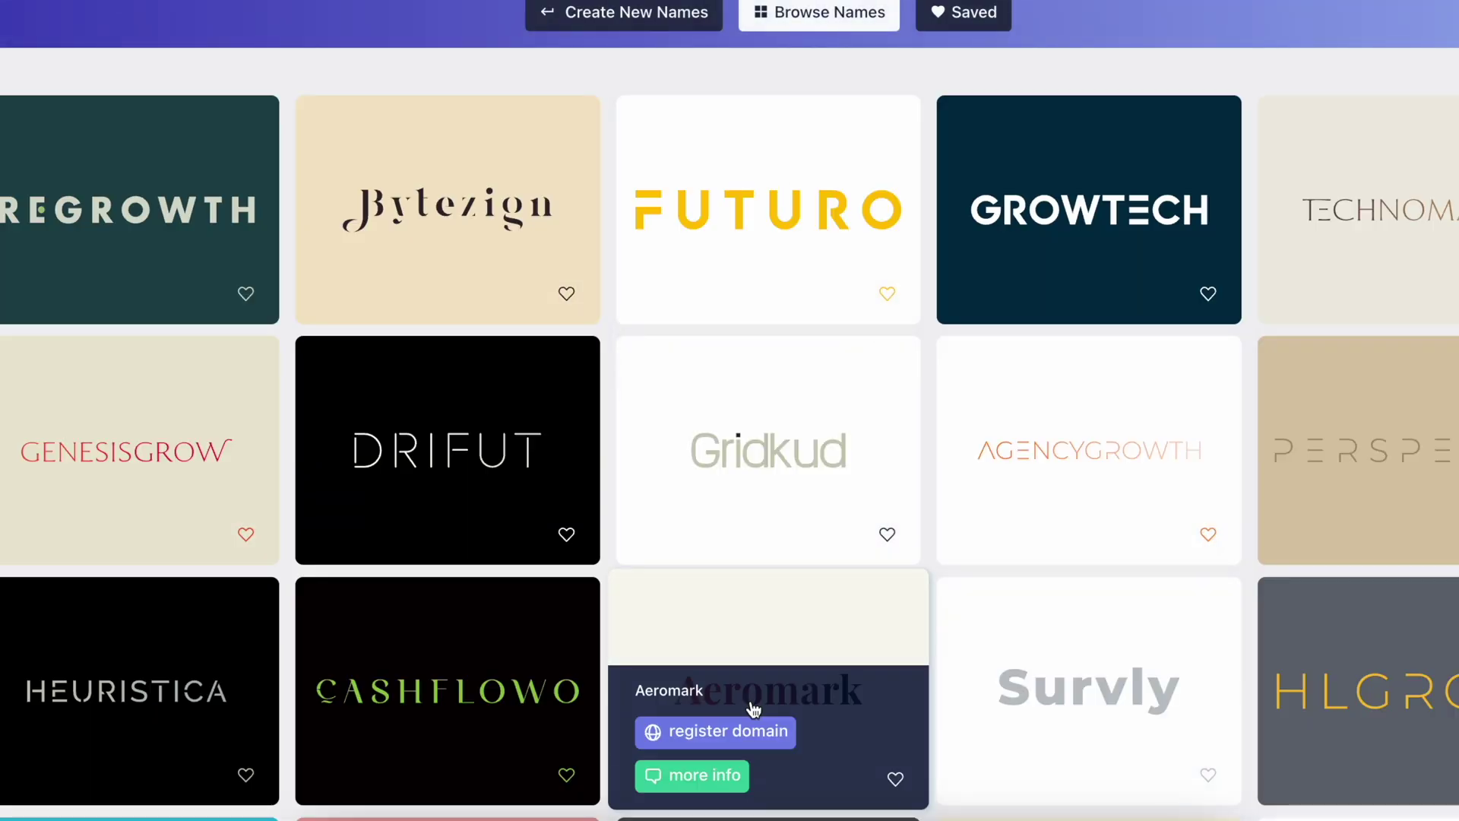
- Open the Viralize name card's details and read its domain availability and AI feedback
scroll(16, 254, "down", 5)
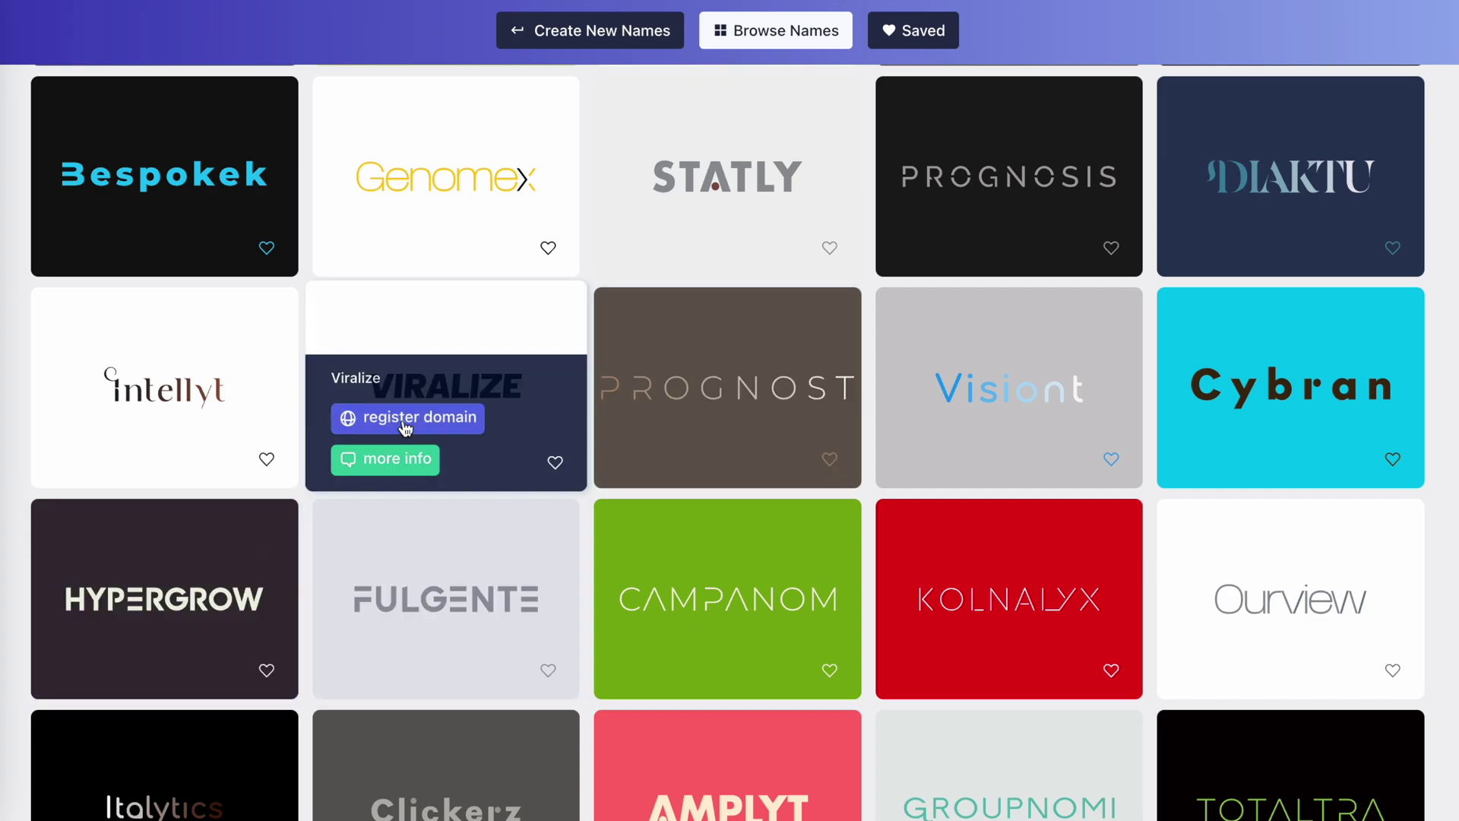
left_click(414, 460)
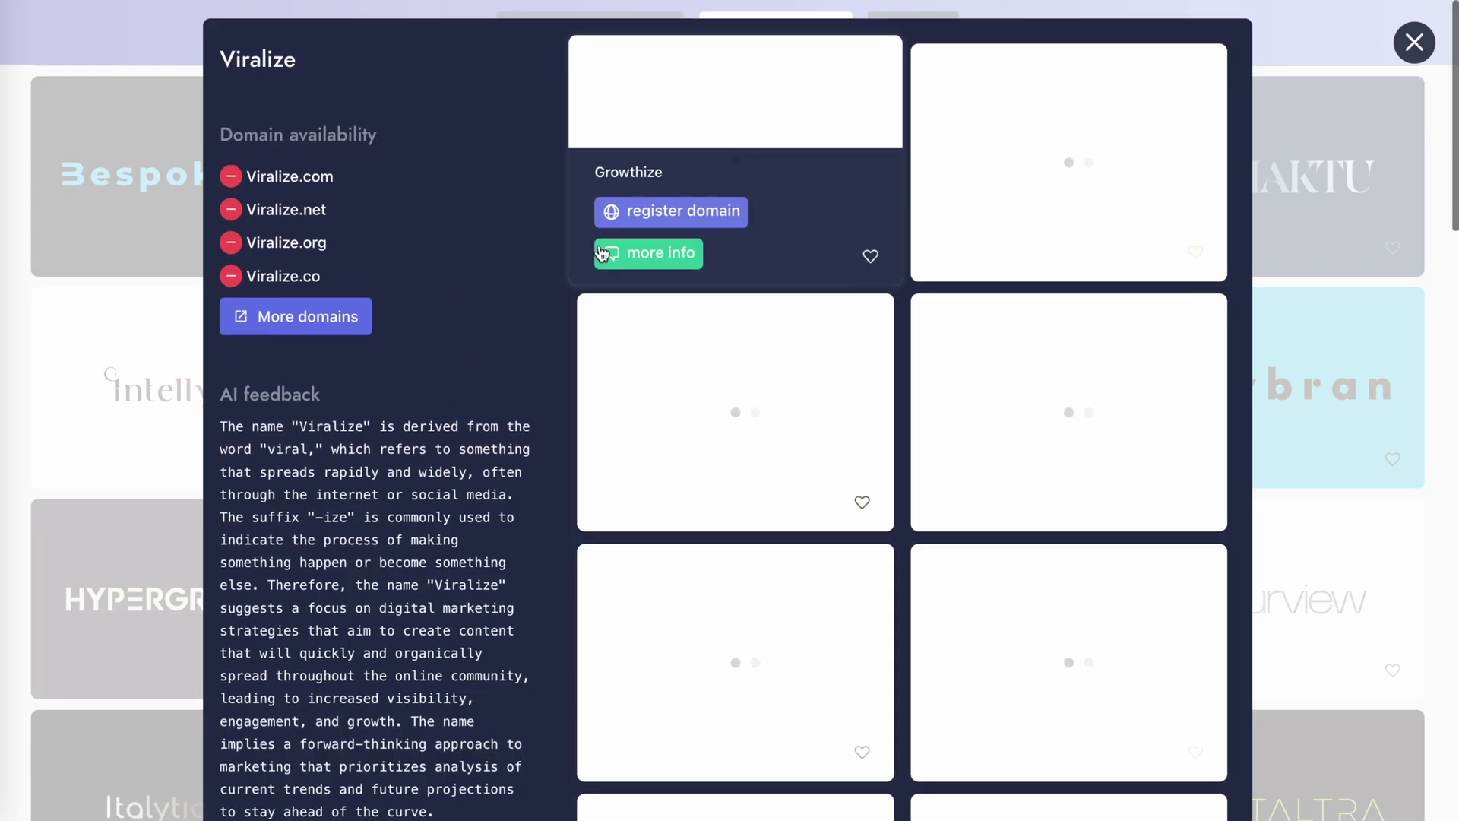
scroll(597, 251, "down", 3)
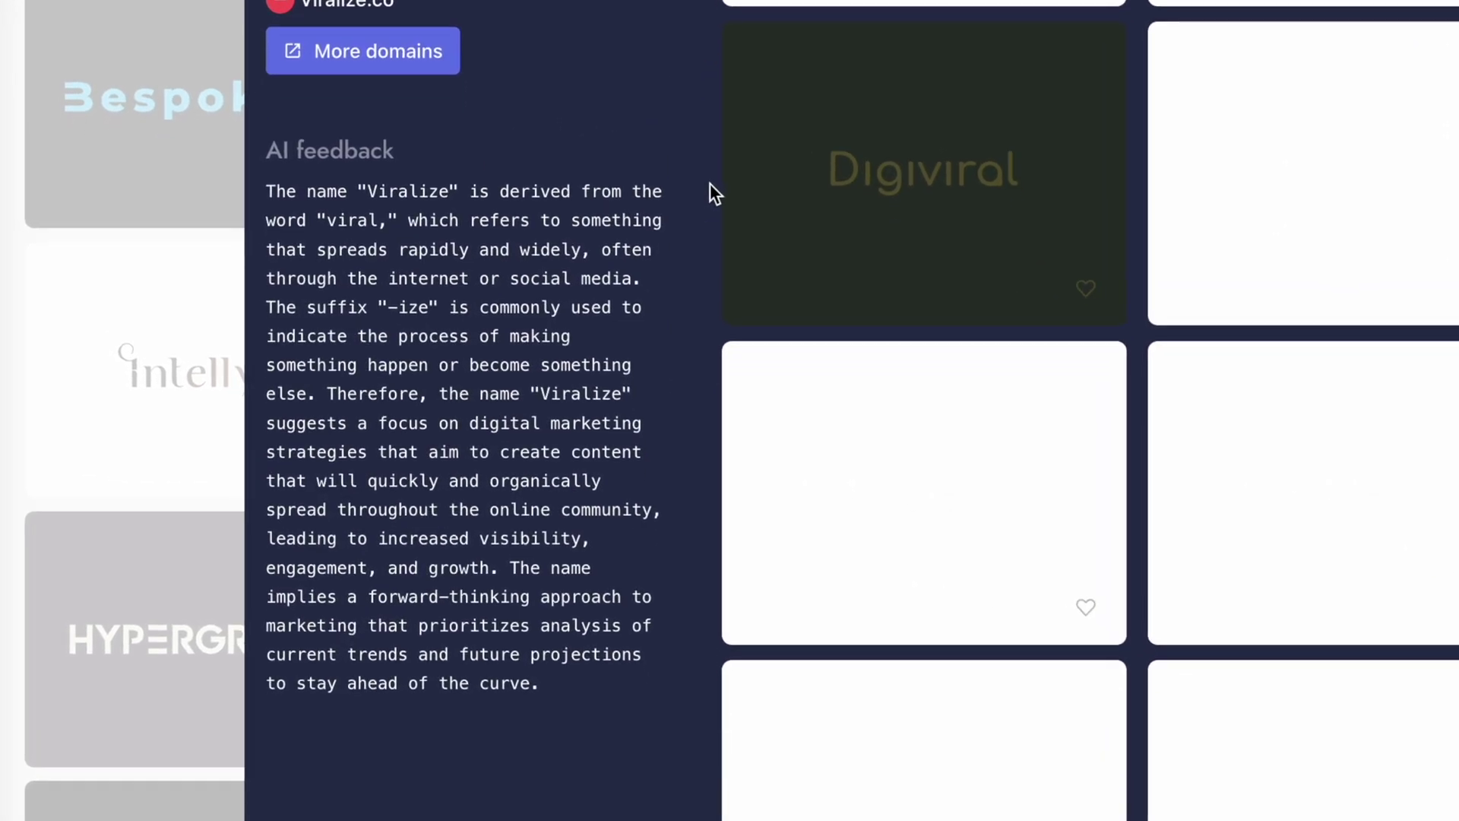
scroll(710, 184, "down", 1)
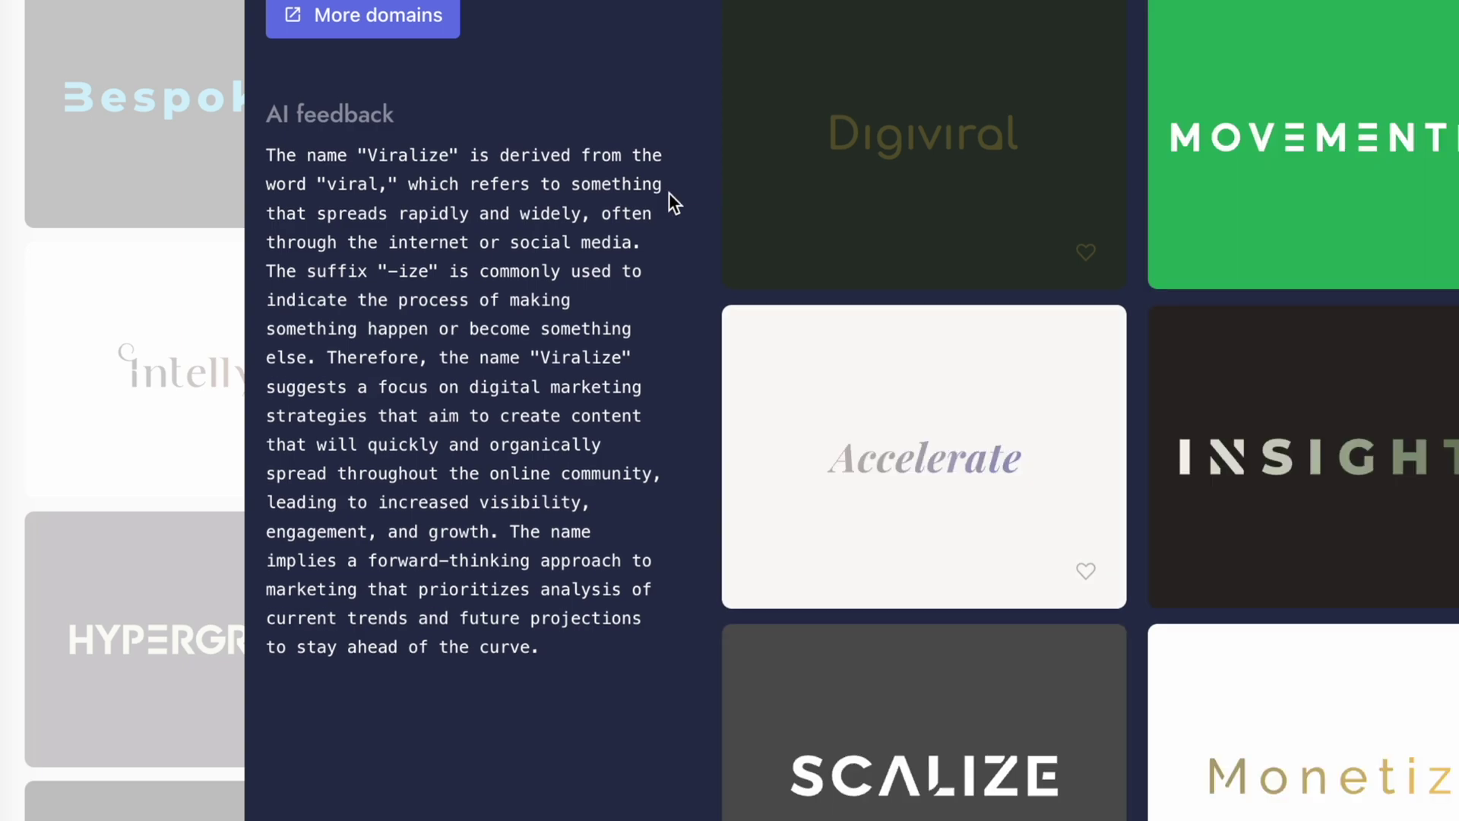
scroll(445, 154, "down", 1)
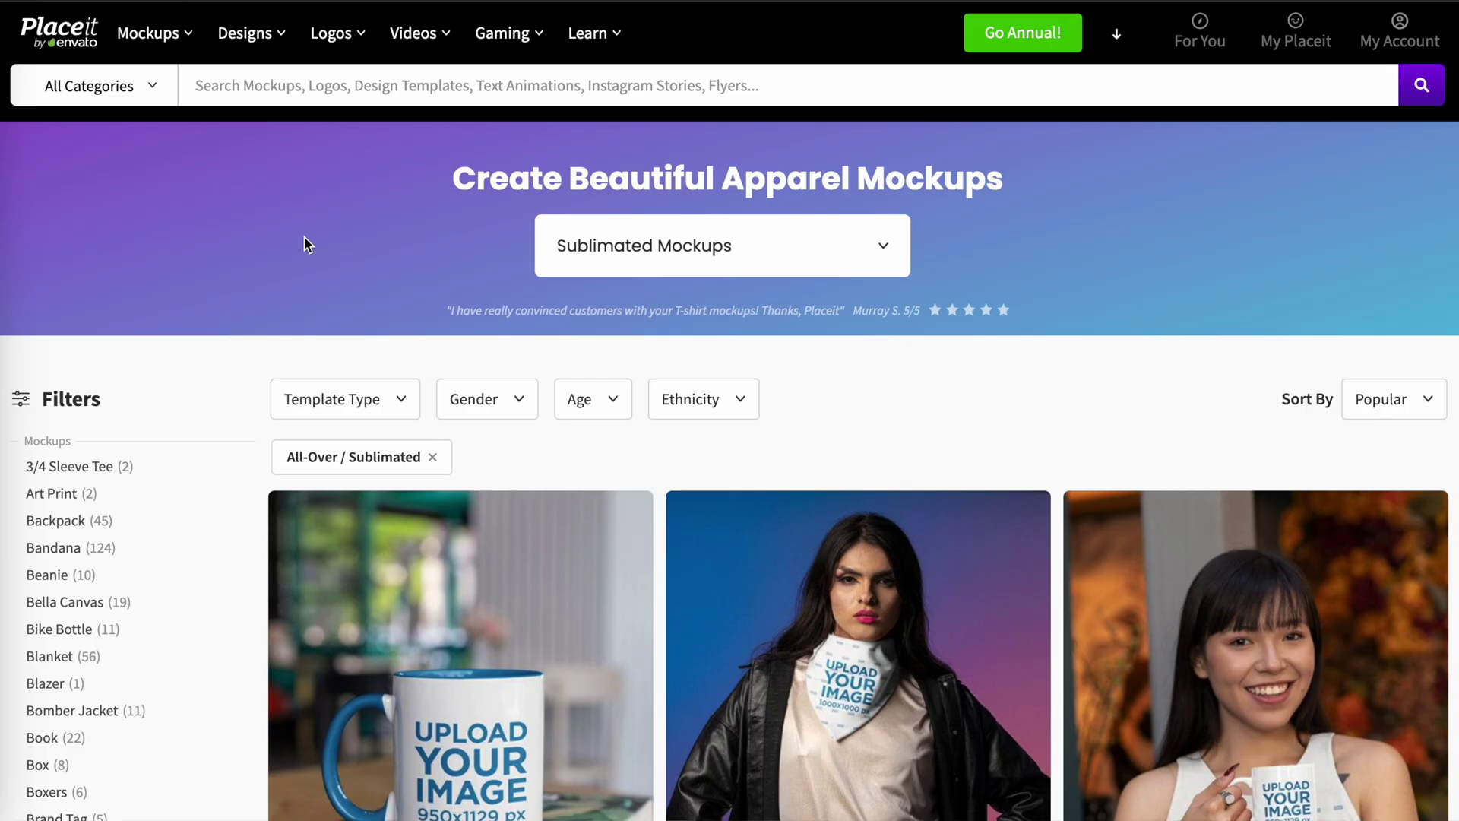
- Go to Placeit's logo maker and filter the templates to the Design category
mouse_move(344, 38)
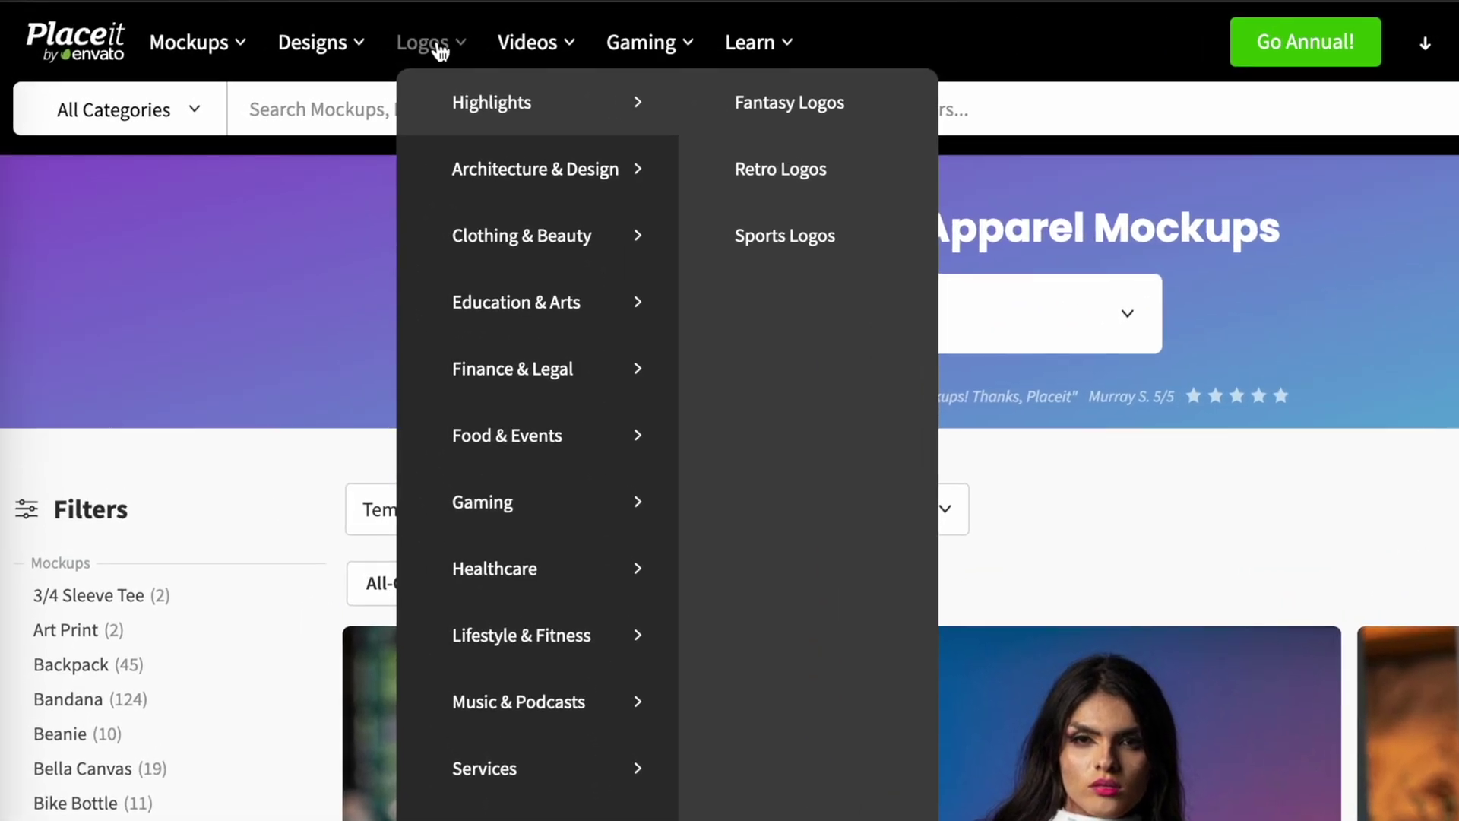
left_click(439, 47)
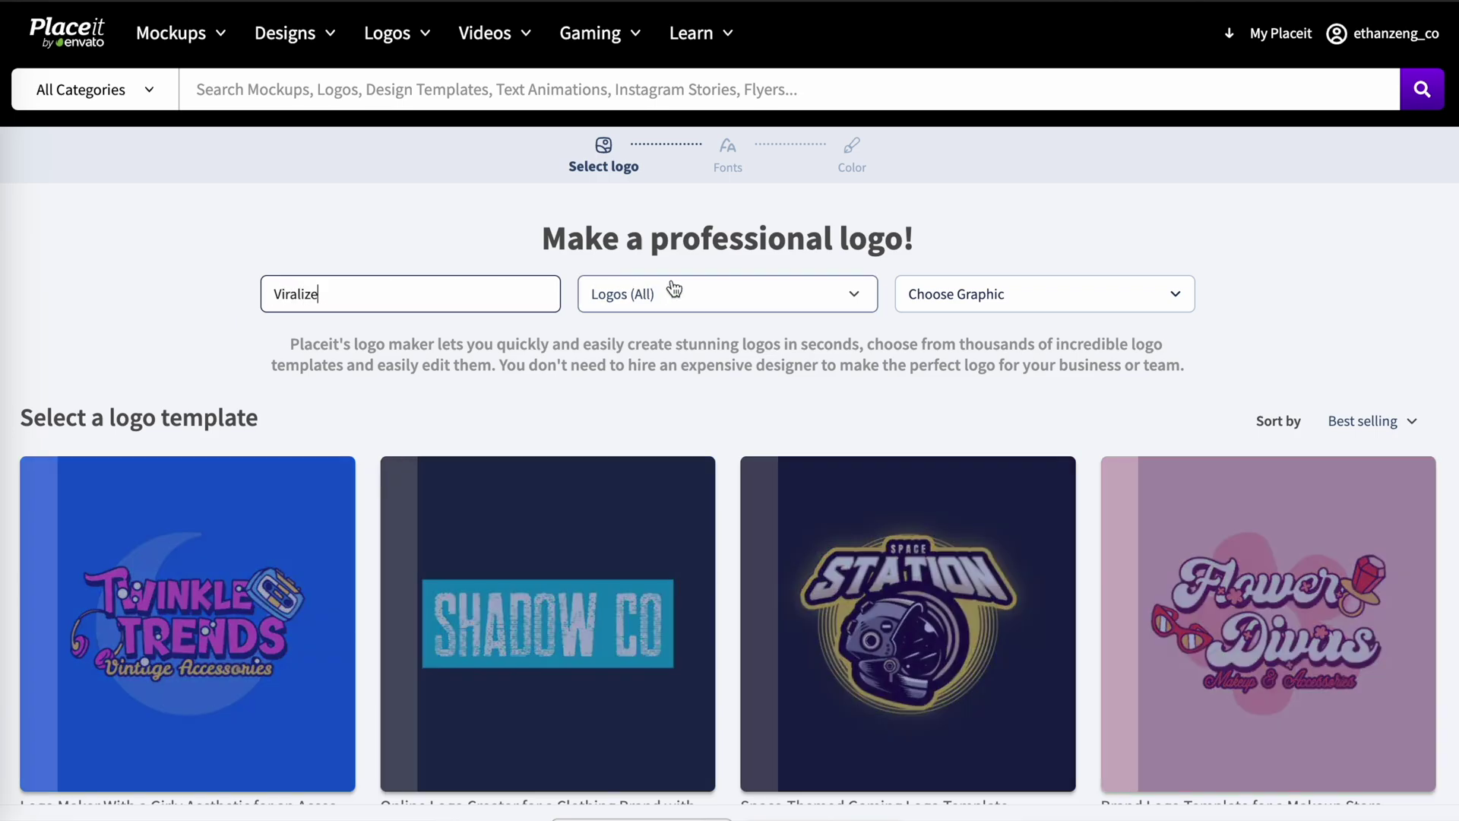
left_click(682, 292)
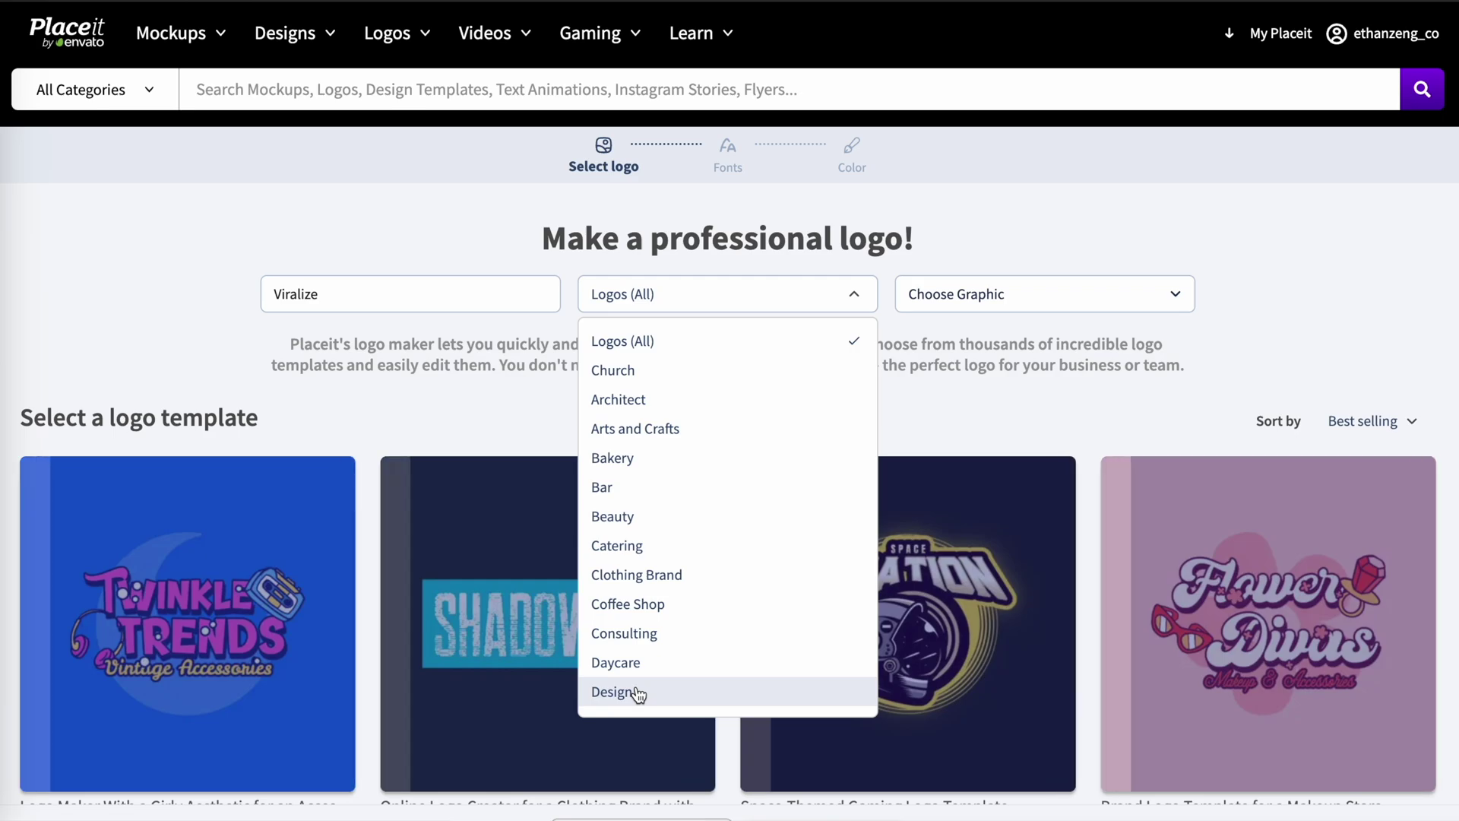
left_click(636, 690)
- Pick the yellow Viralize template with a chosen font style and open it in the editor
scroll(873, 439, "down", 2)
scroll(872, 439, "down", 20)
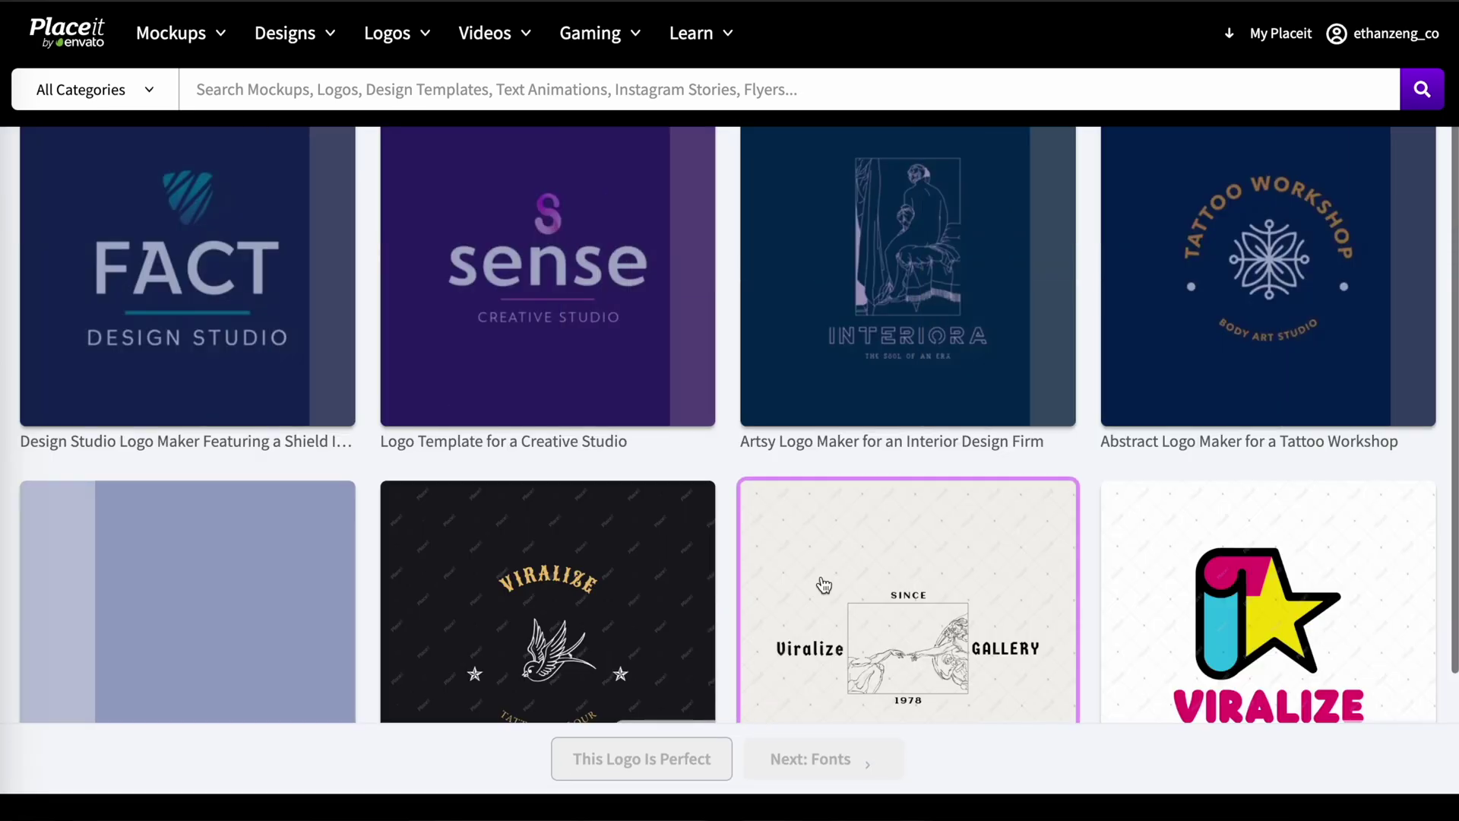
scroll(842, 460, "down", 1)
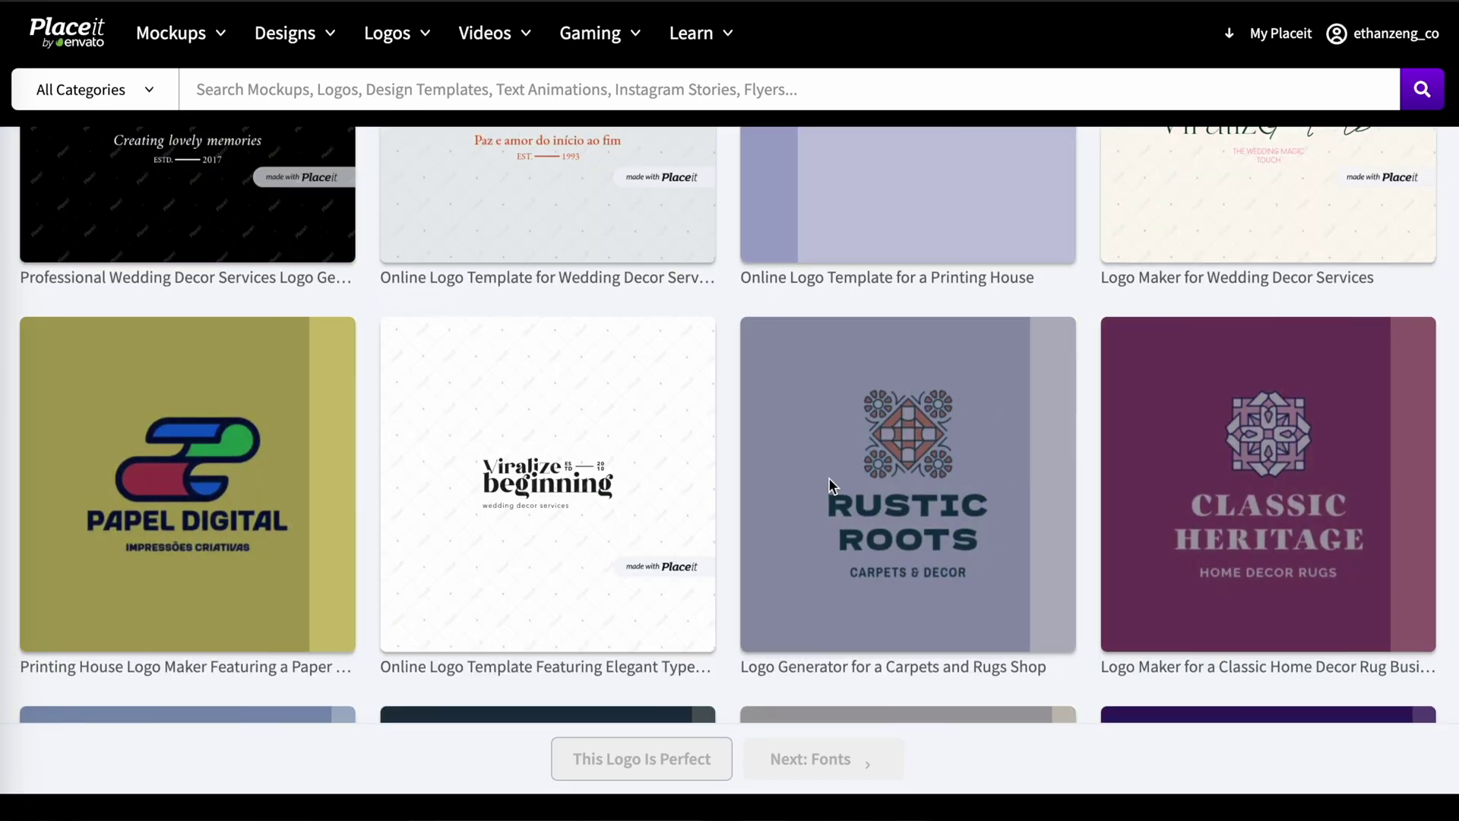
left_click(275, 393)
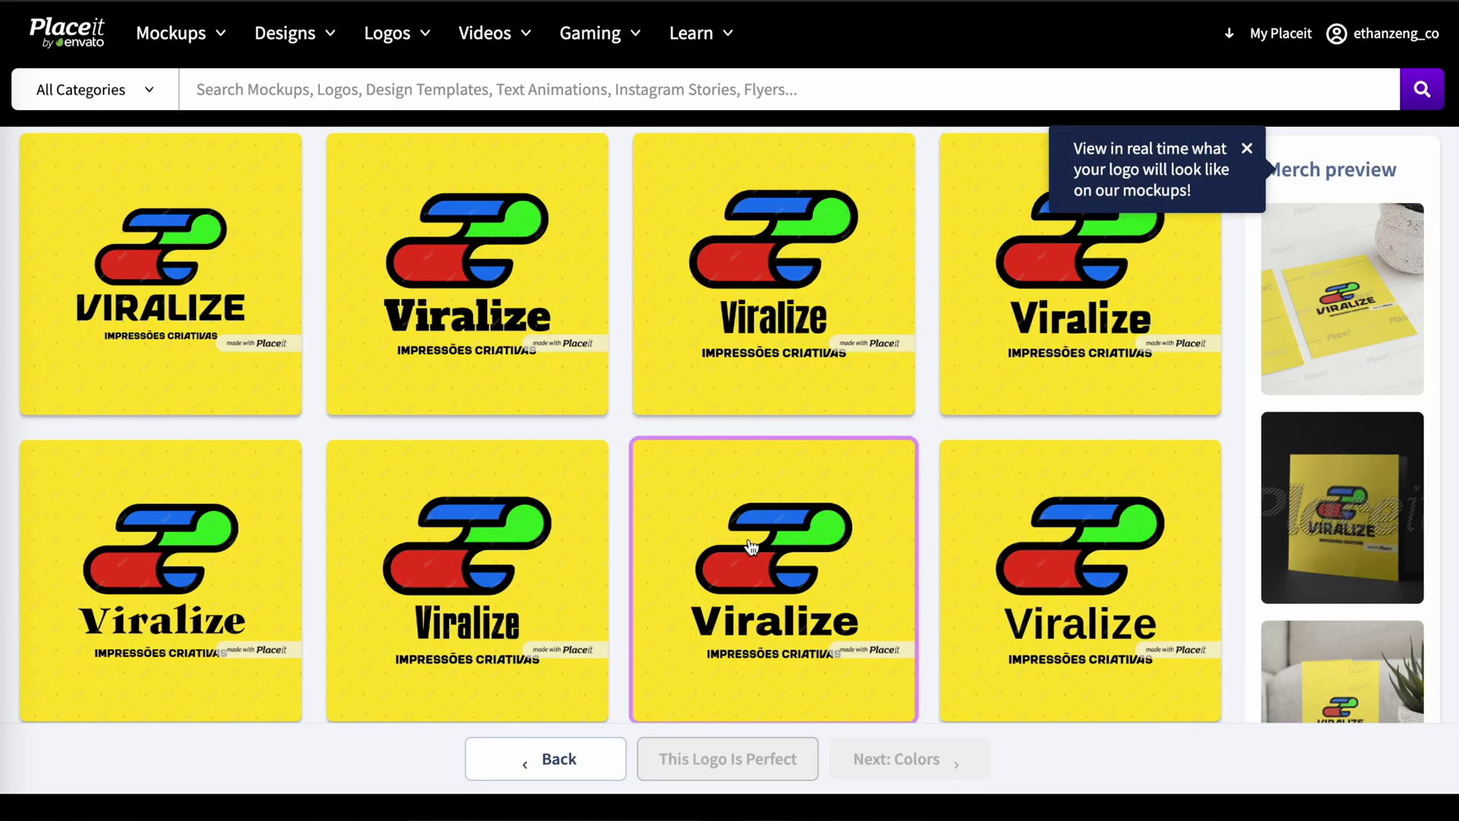
left_click(750, 545)
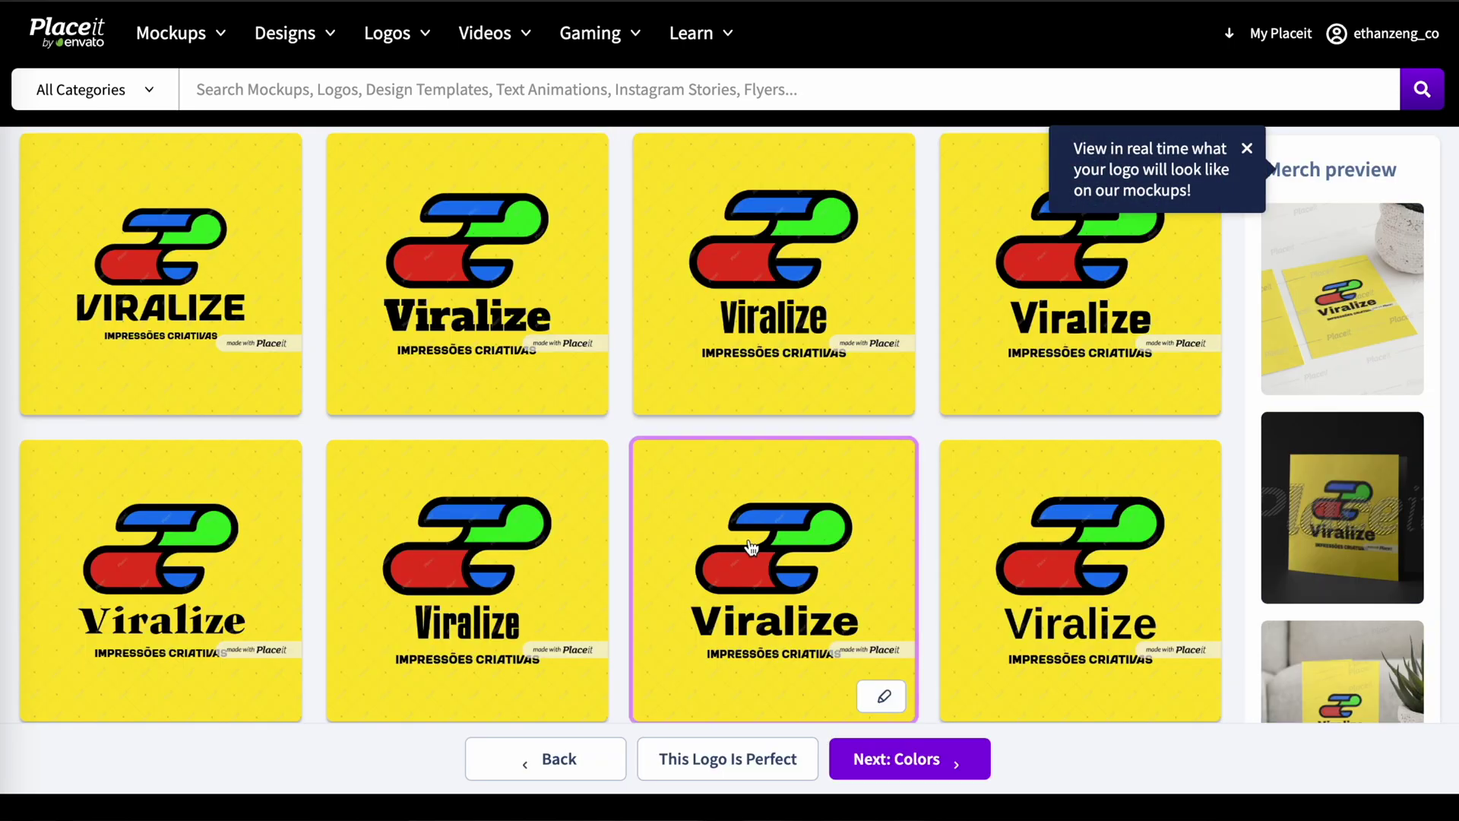
left_click(904, 758)
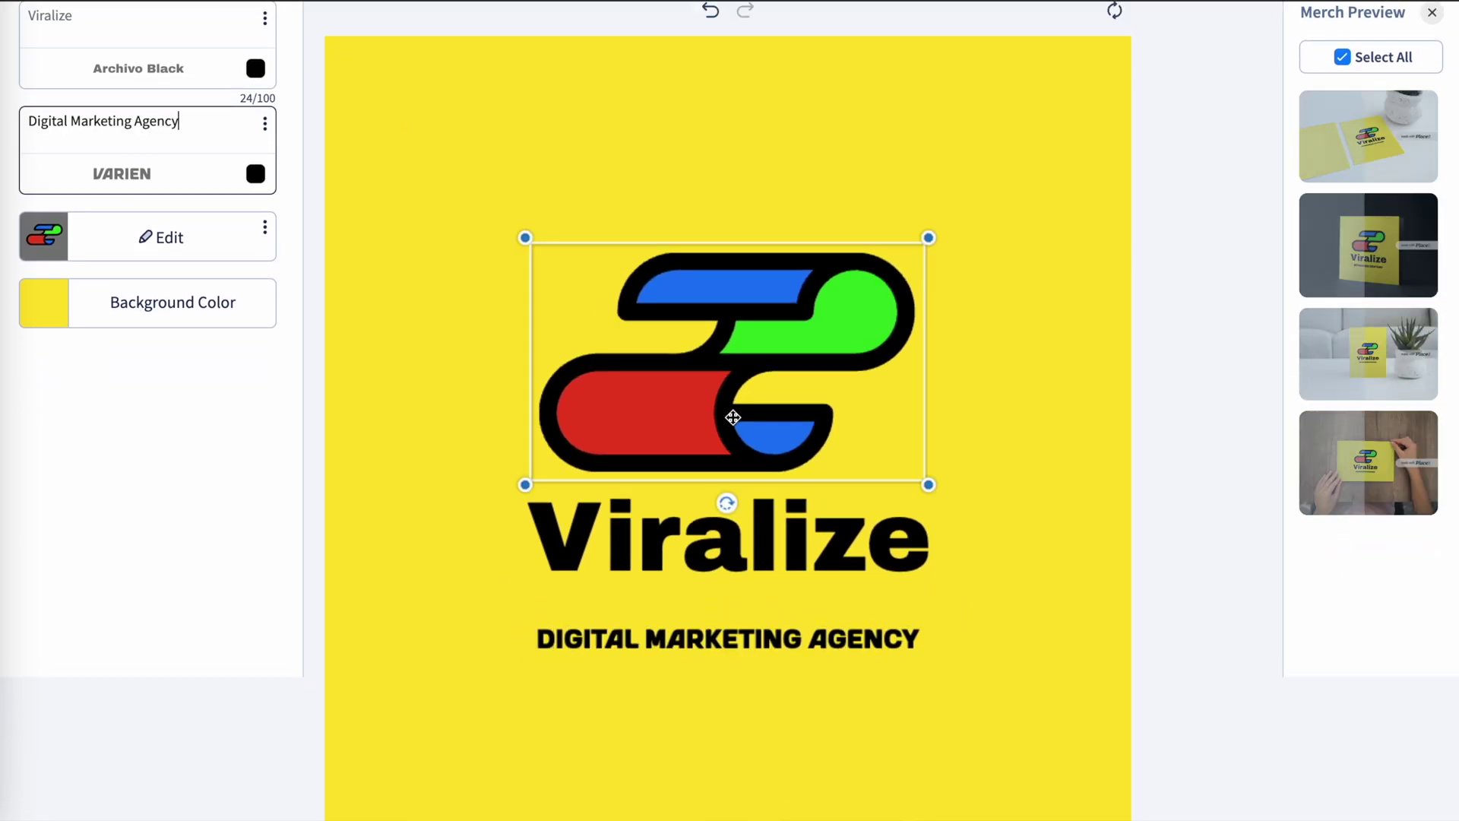
- Enlarge the logo icon, centre it above the Viralize name, then browse AI-generated mockups
left_click(729, 417)
left_click_drag(927, 228, 1128, 58)
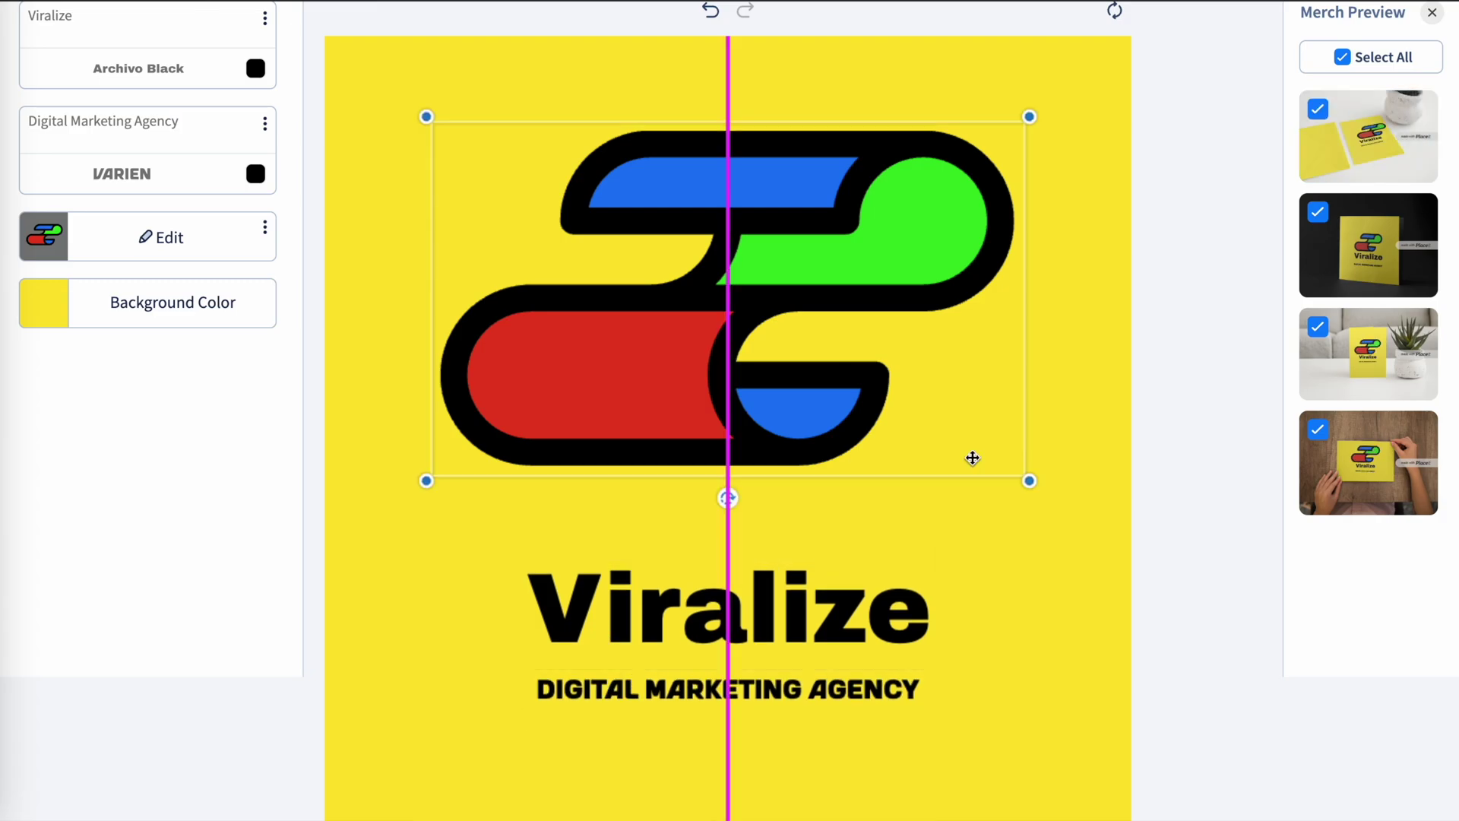
left_click_drag(947, 476, 896, 462)
left_click(1148, 436)
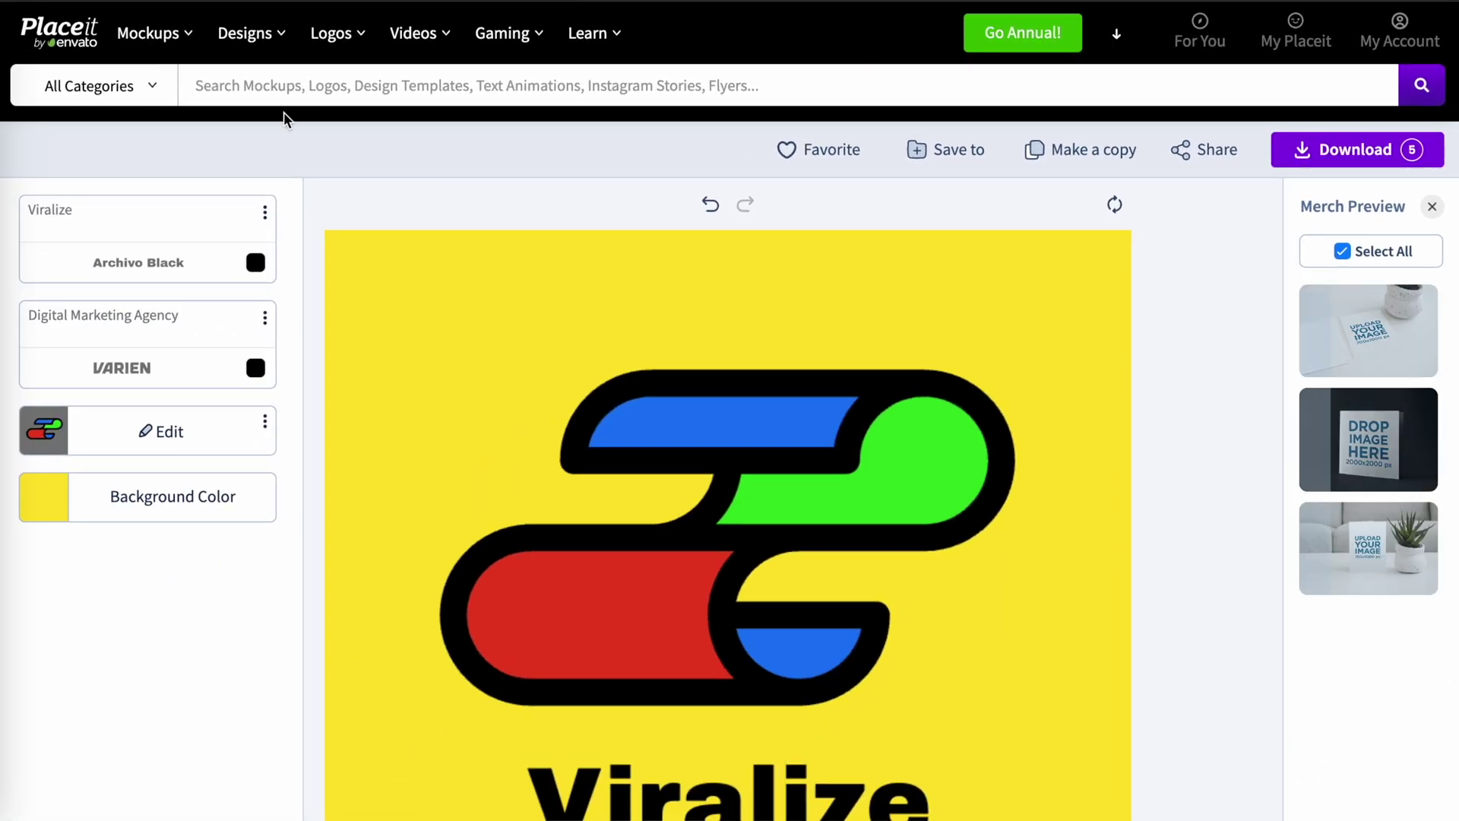
mouse_move(141, 33)
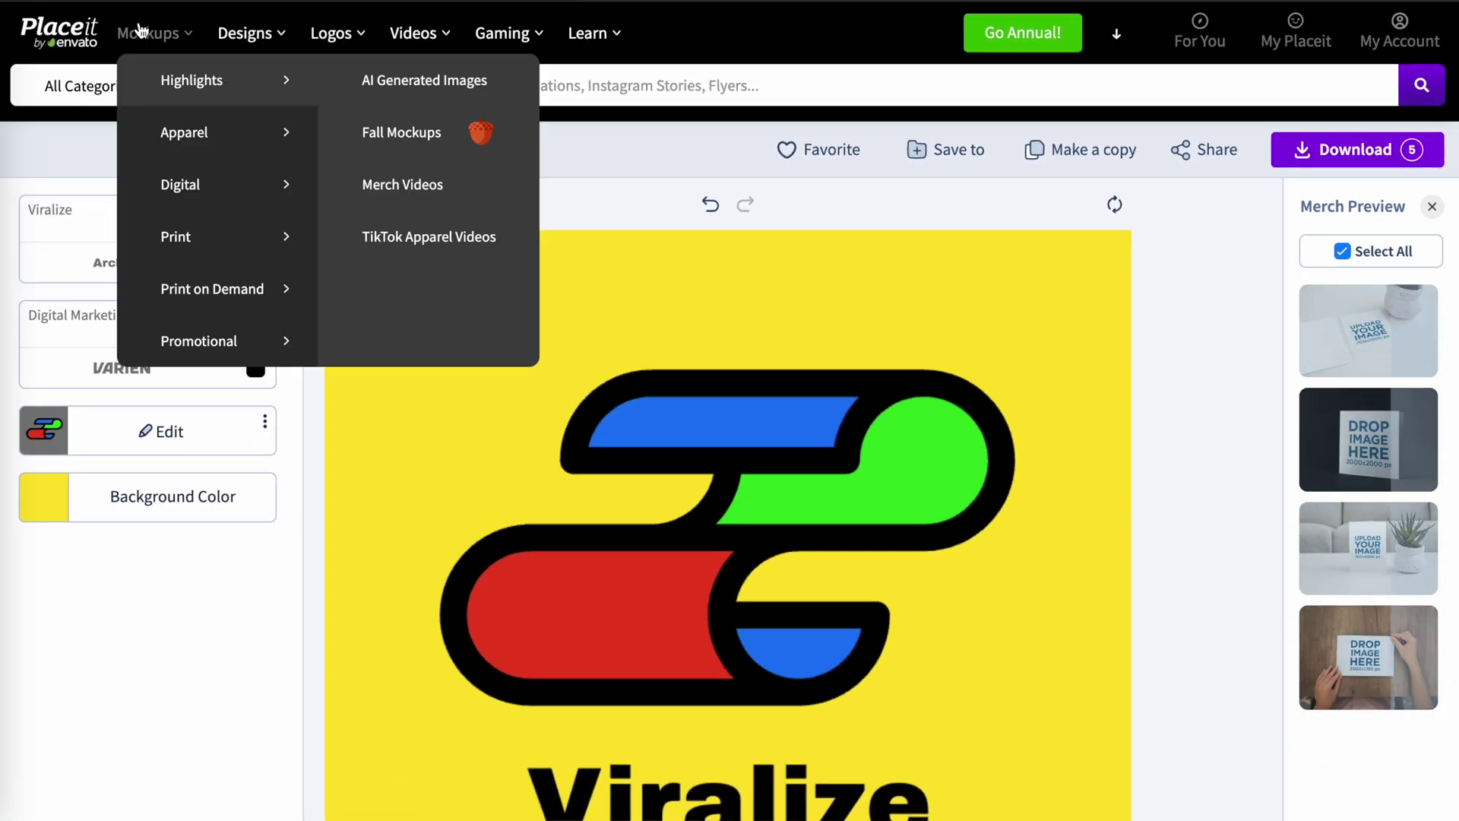
left_click(406, 89)
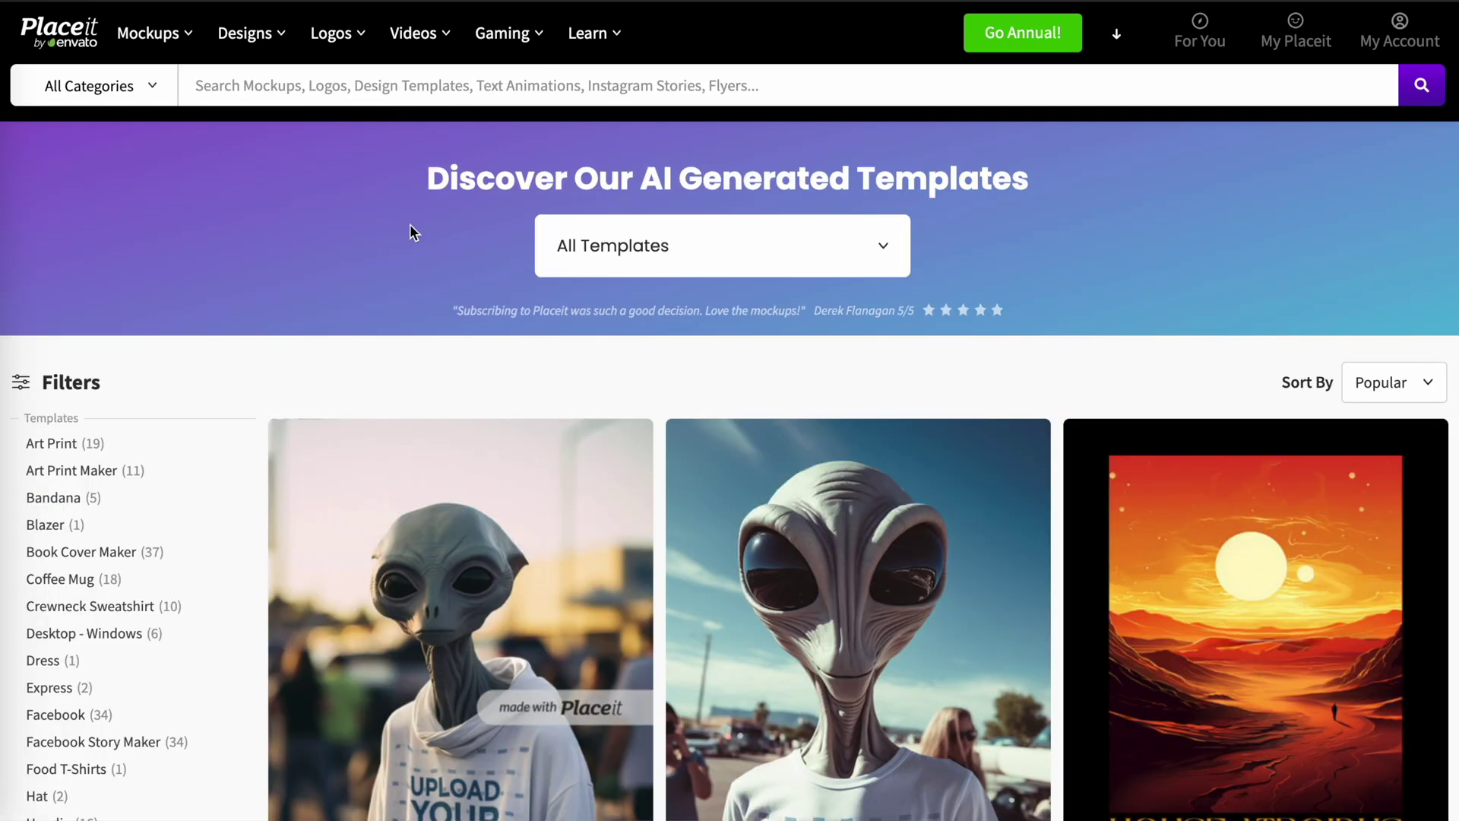
- Open the alien hoodie mockup and drop in the Viralize logo file, confirming the crop
left_click(504, 498)
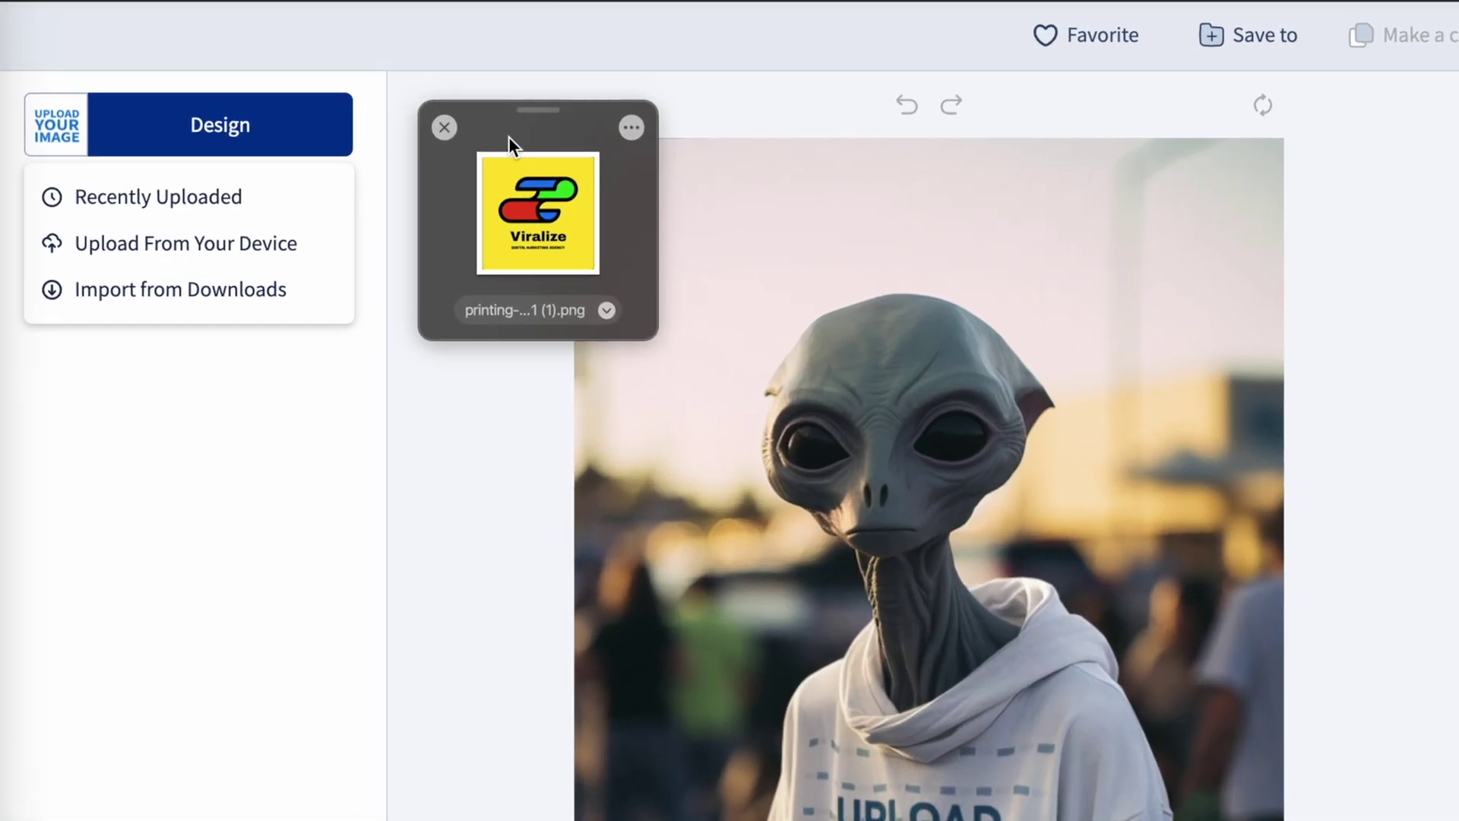
left_click_drag(419, 115, 423, 211)
left_click_drag(582, 312, 180, 94)
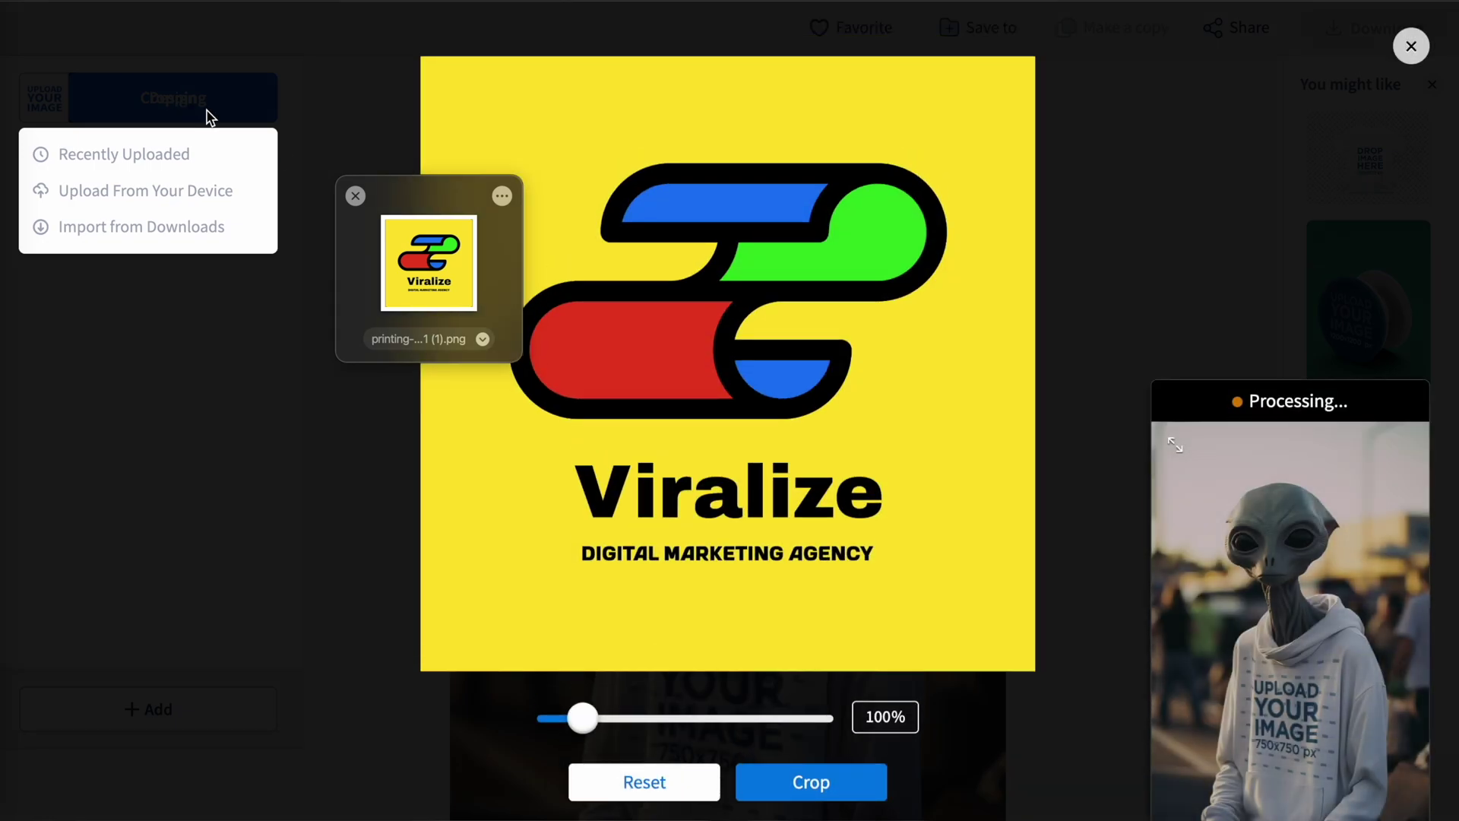
left_click(806, 778)
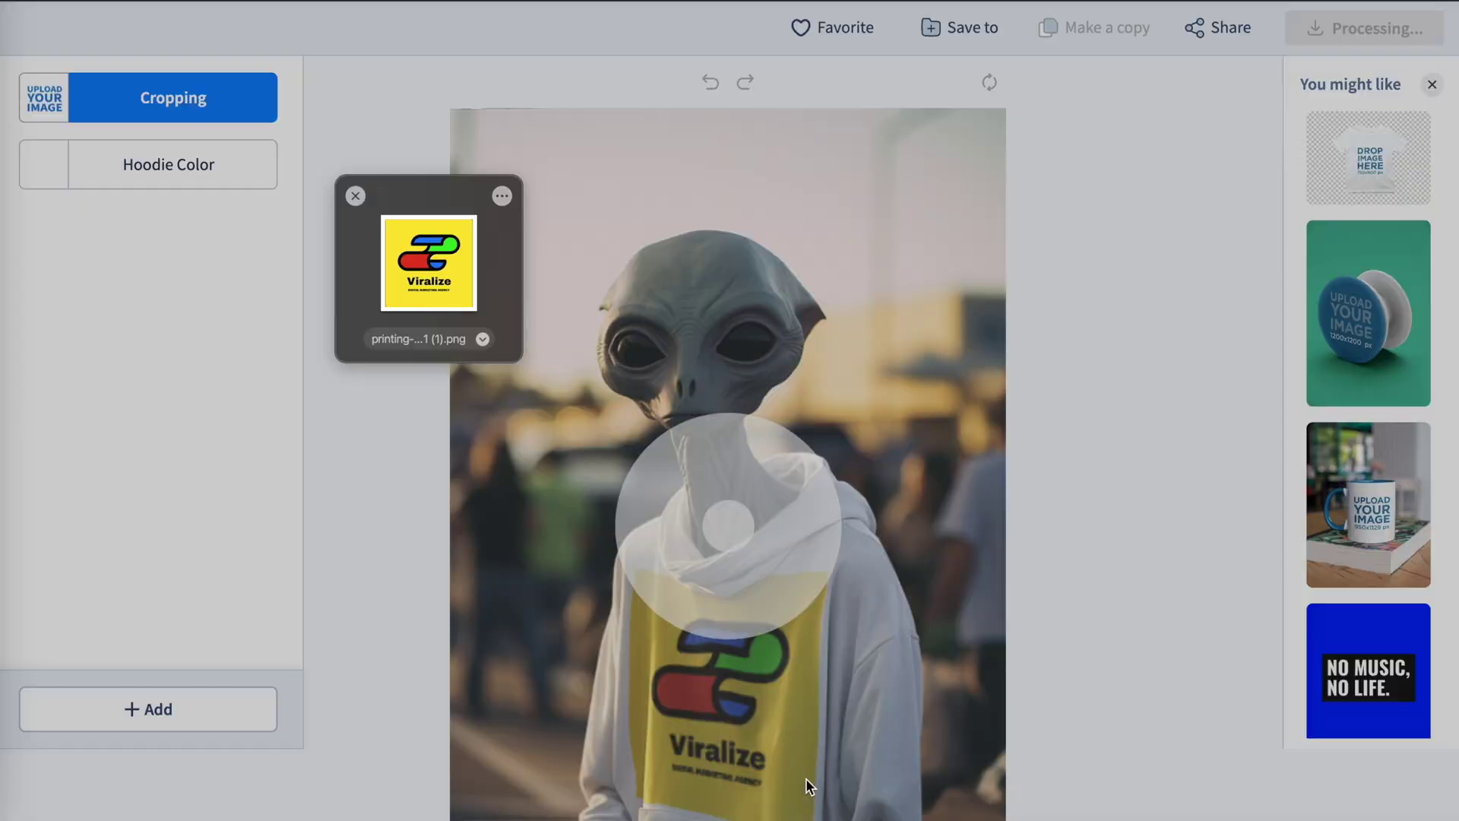
scroll(1092, 472, "down", 1)
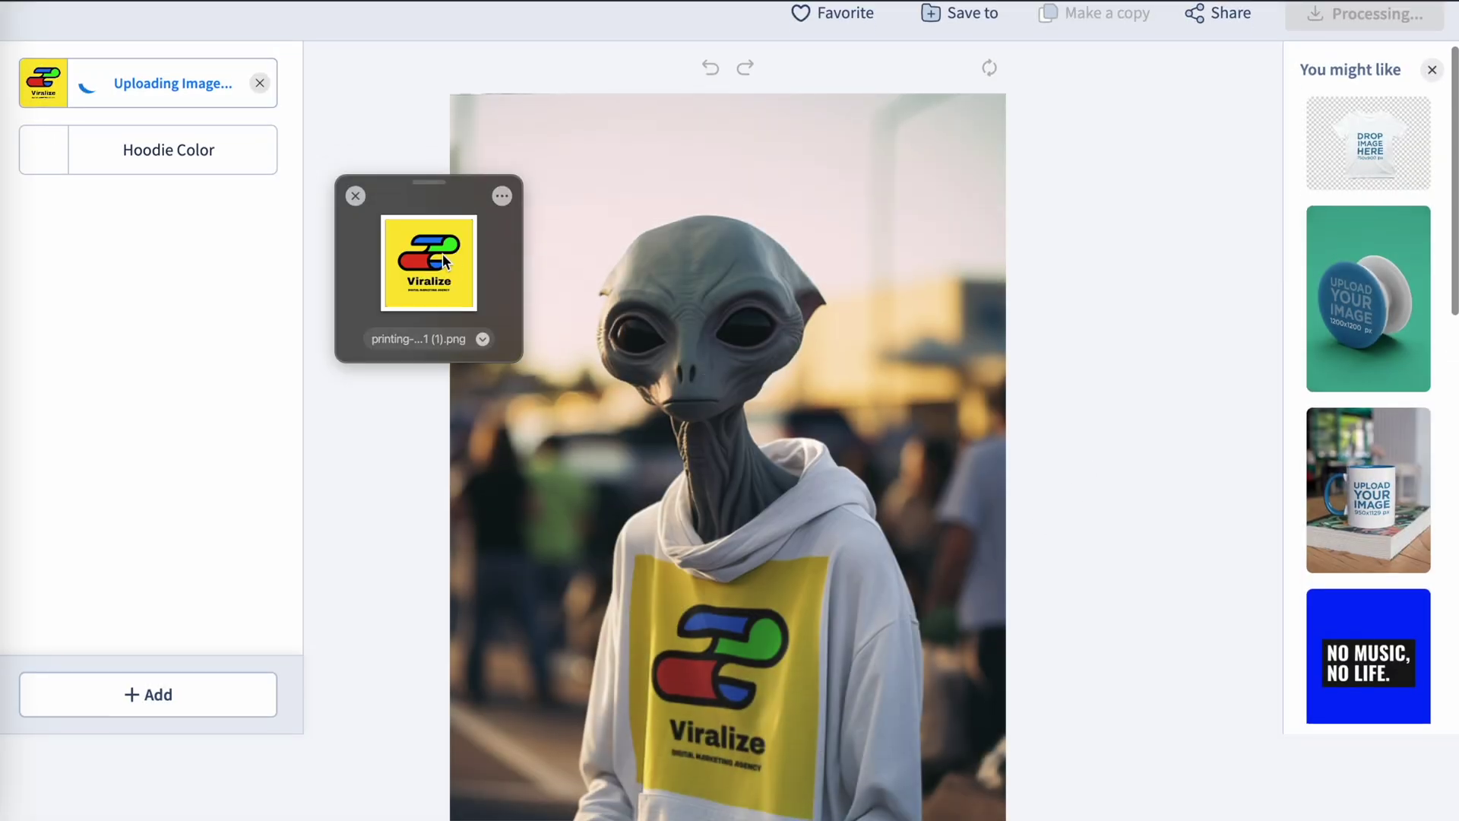
left_click(356, 196)
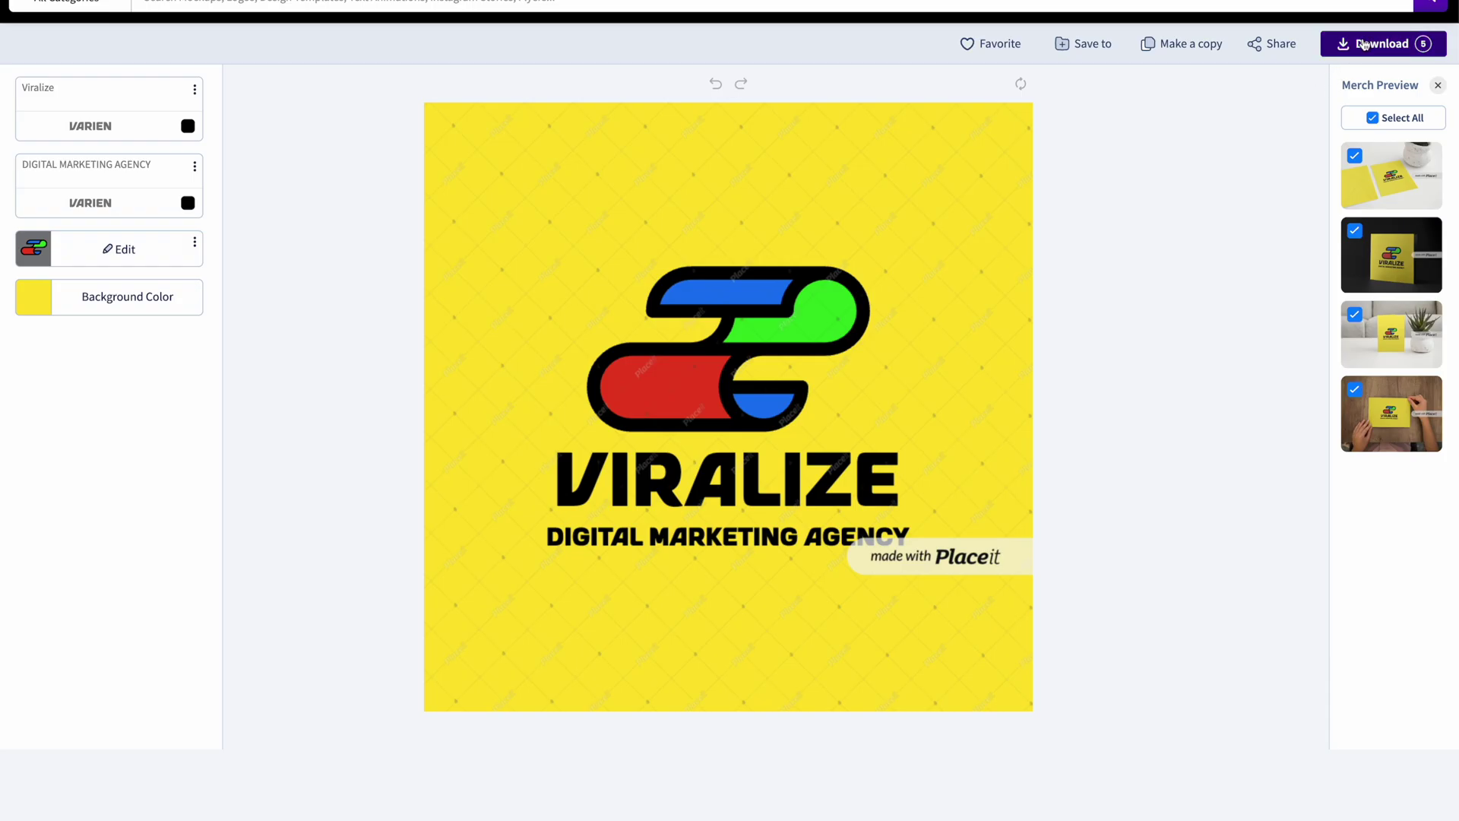
- Trim the Placeit logo download to a single purchased template, then pick invideo AI's YouTube explainer workflow
left_click(1361, 43)
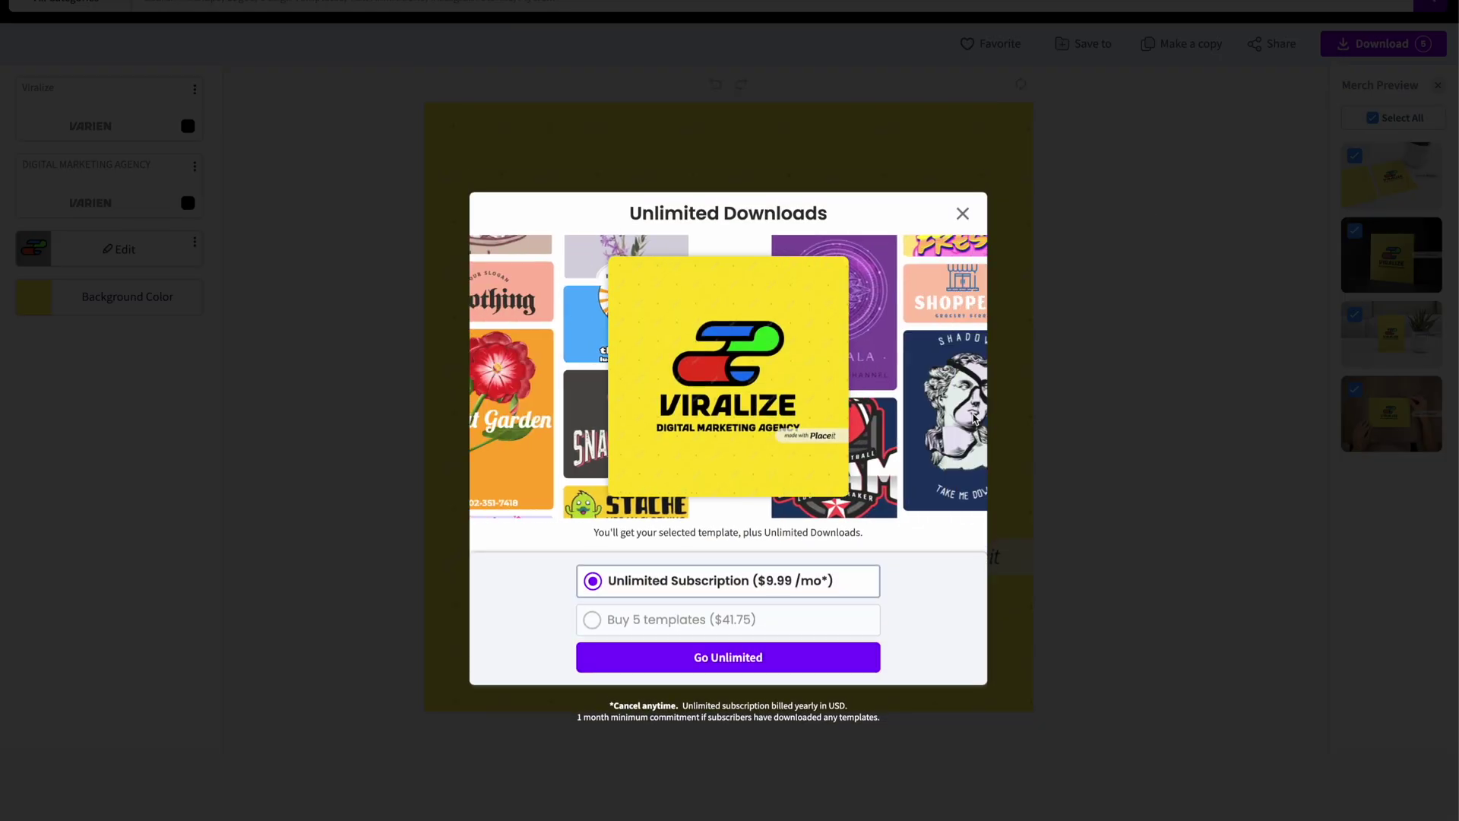
left_click(731, 621)
left_click(639, 470)
left_click(721, 448)
left_click(733, 319)
left_click(866, 304)
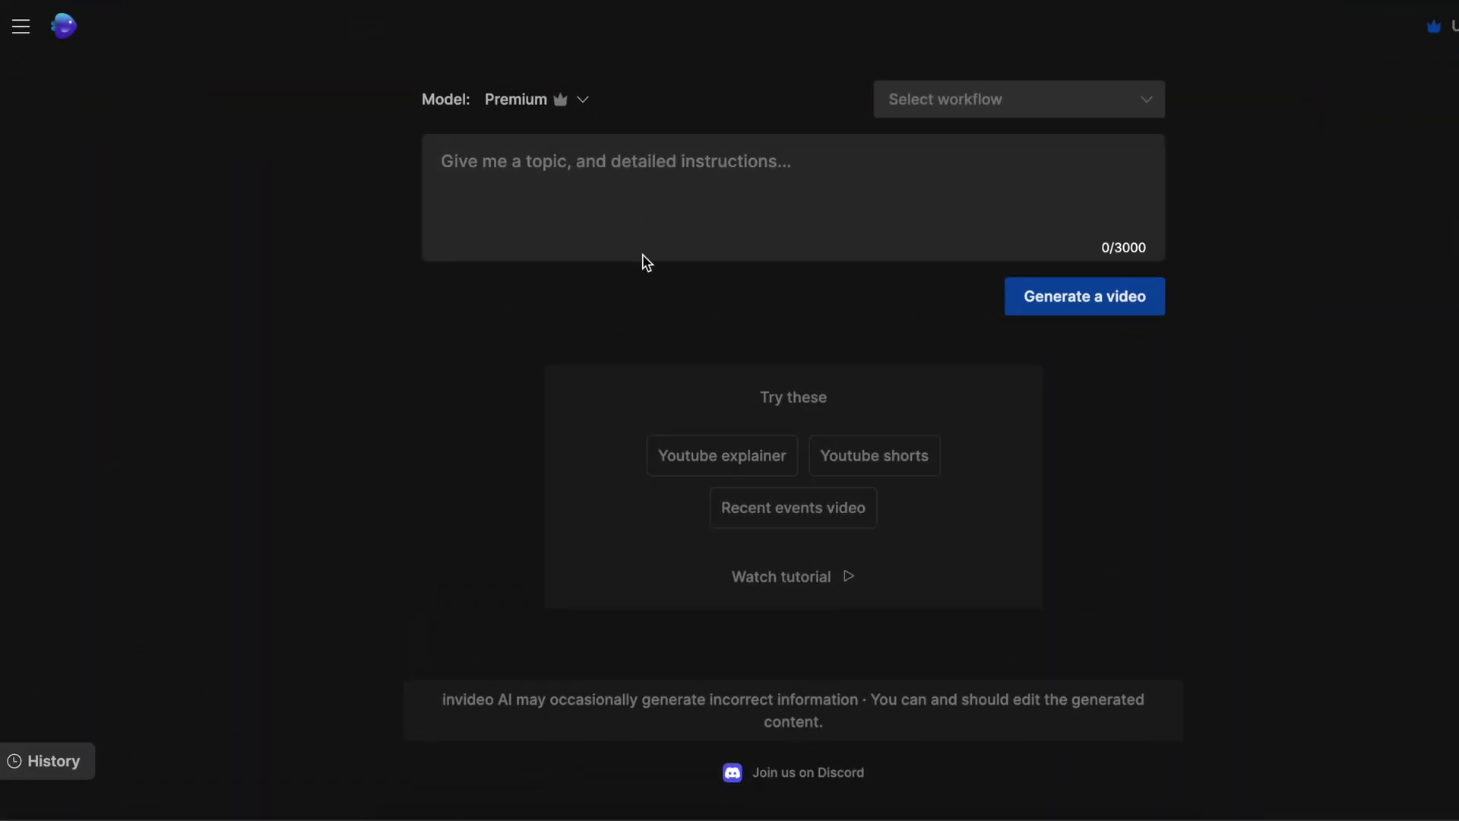
left_click(961, 108)
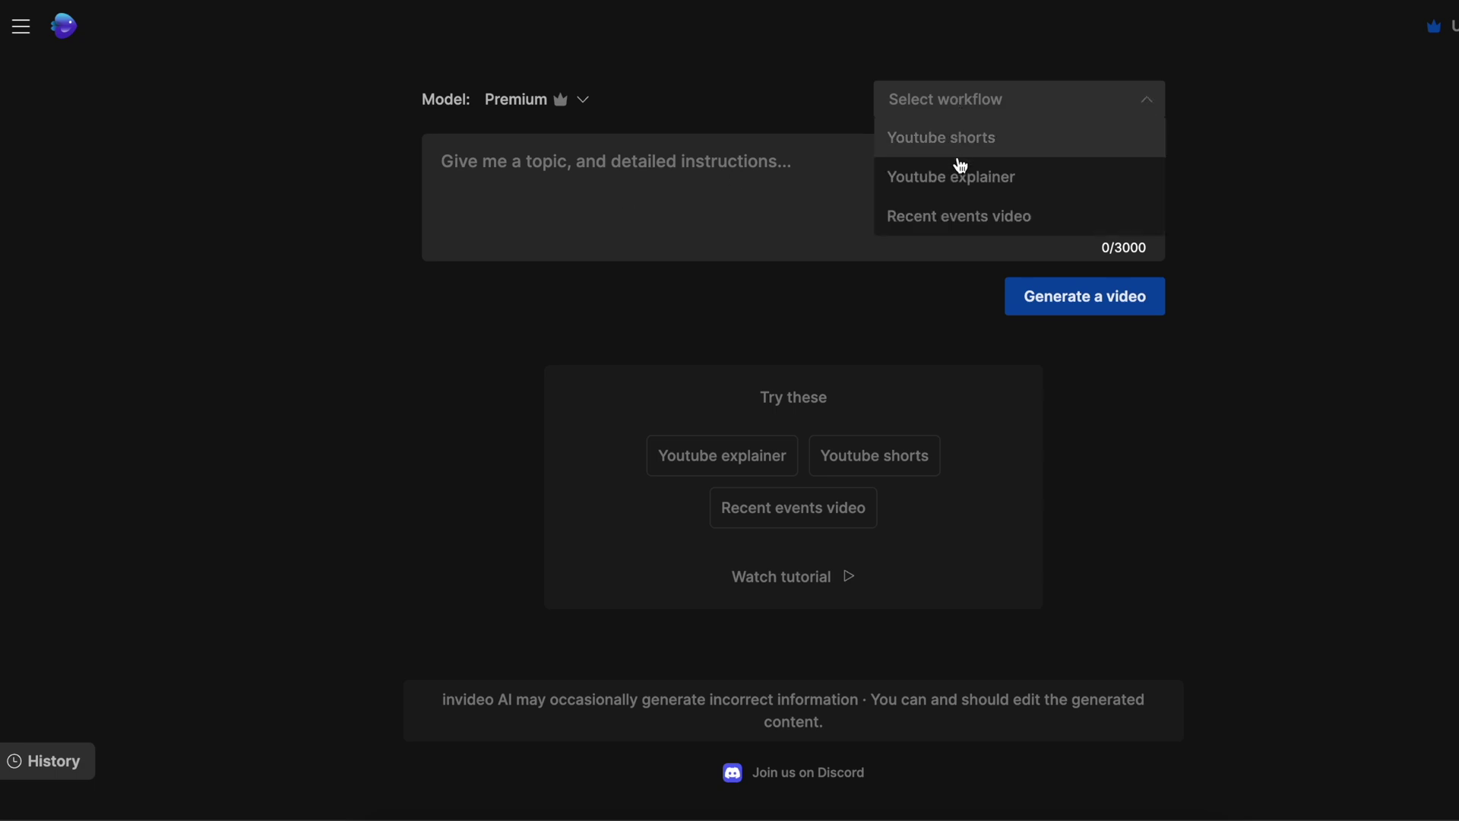
left_click(1040, 181)
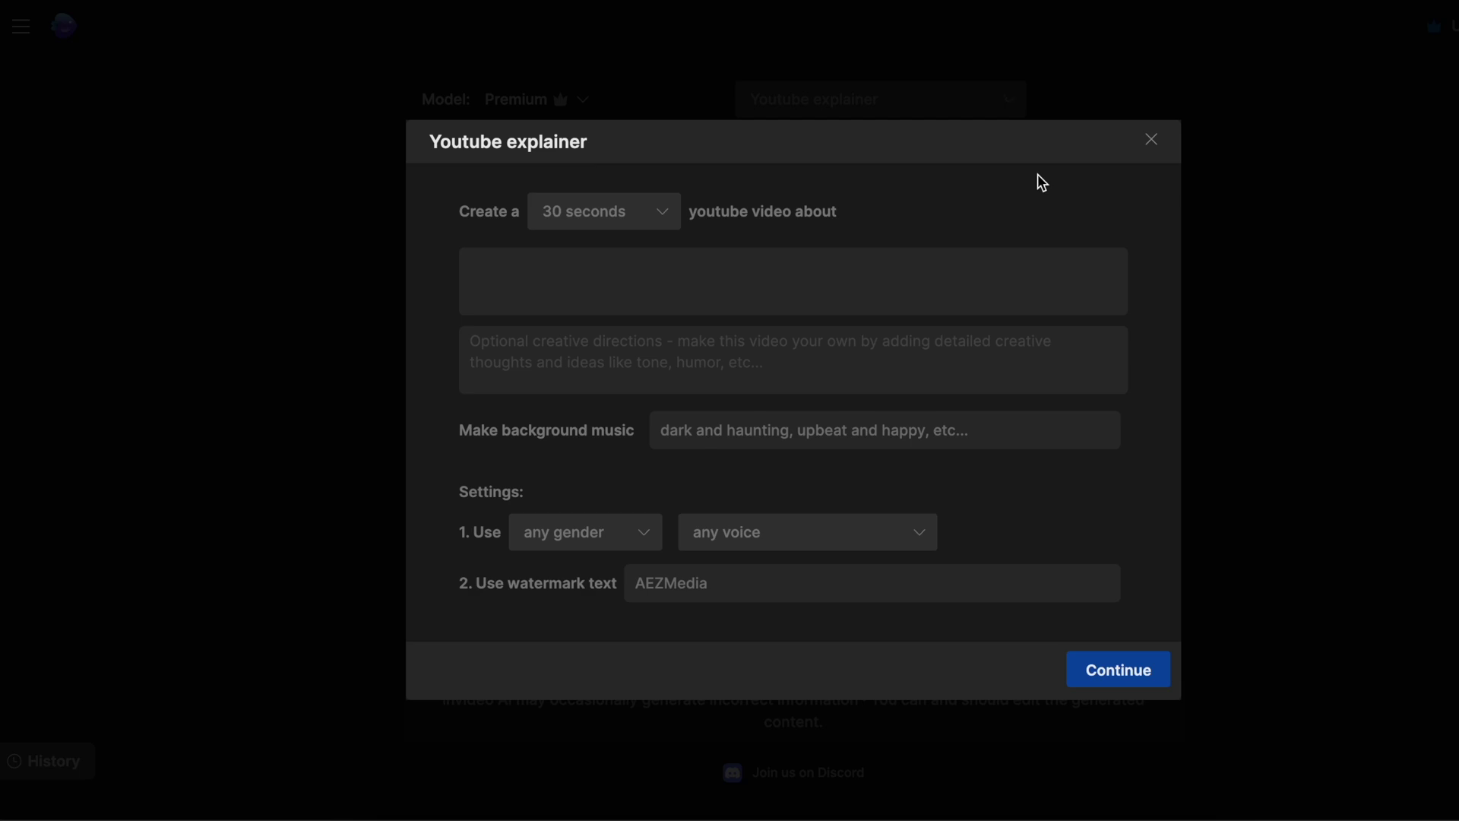
- Keep the video length at 30 seconds, add modern professional creative directions, and set watermark 'Viralize'
left_click(661, 219)
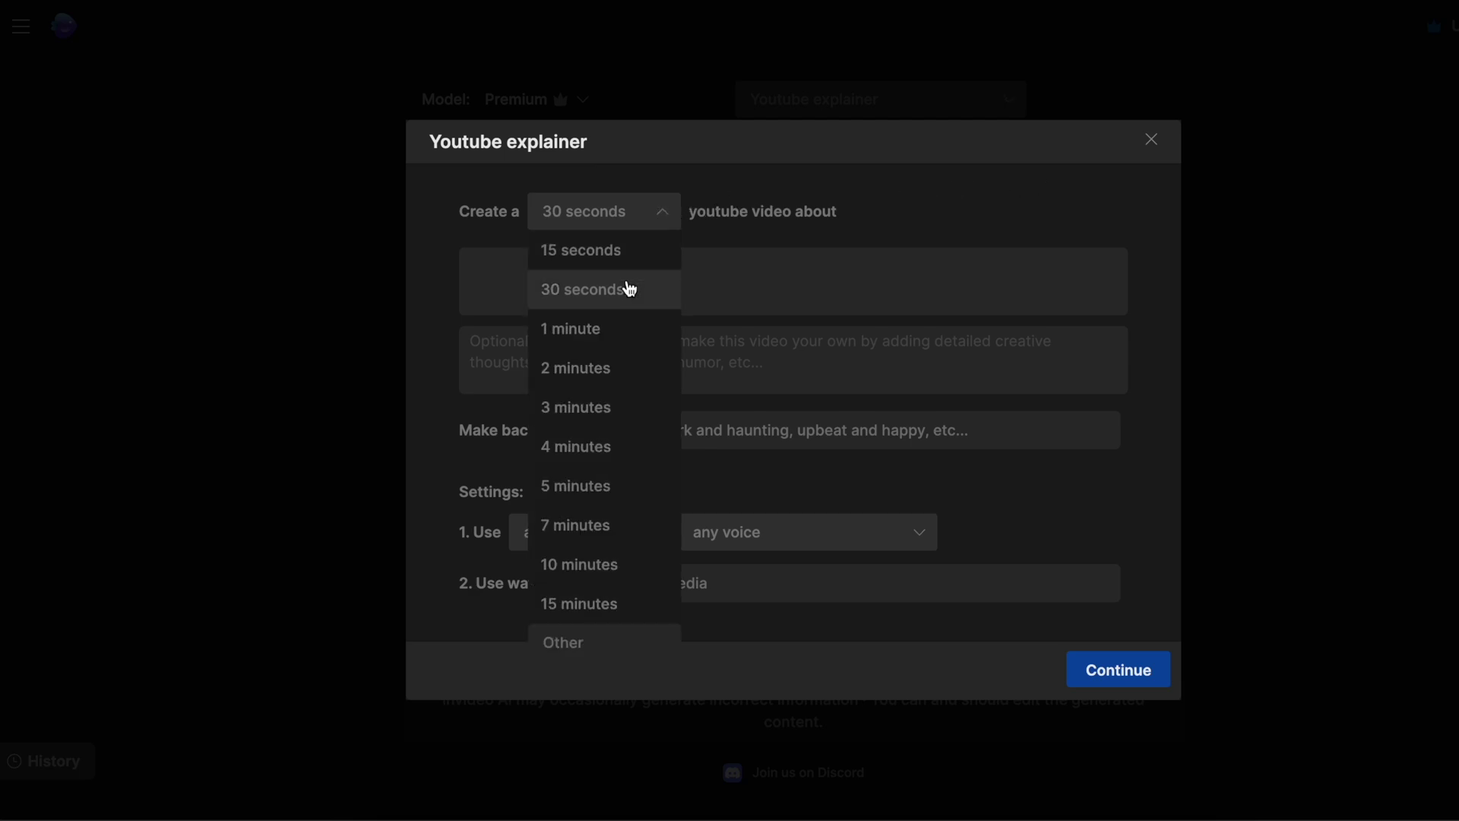
left_click(645, 290)
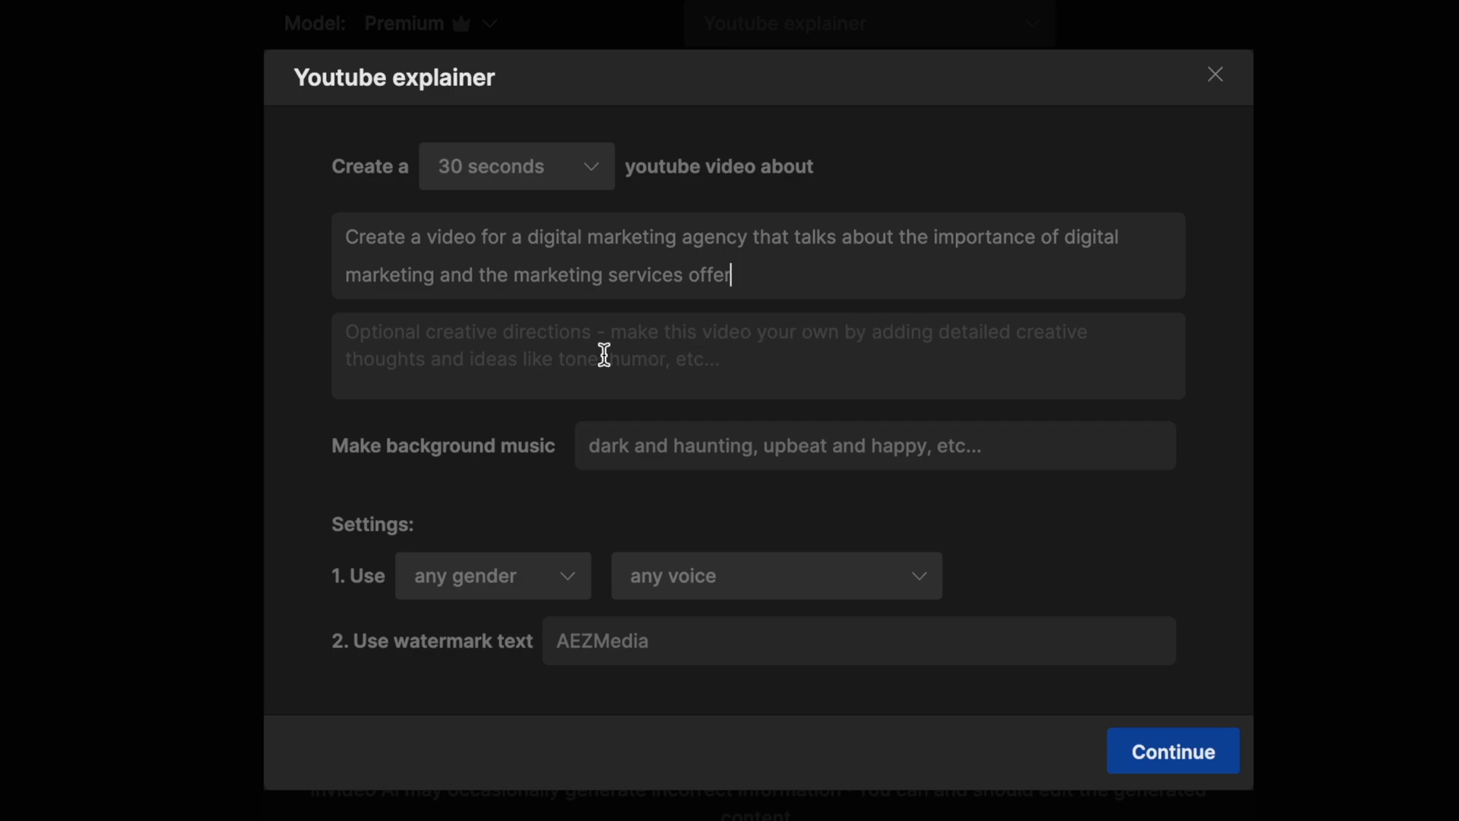
type("Make this vide")
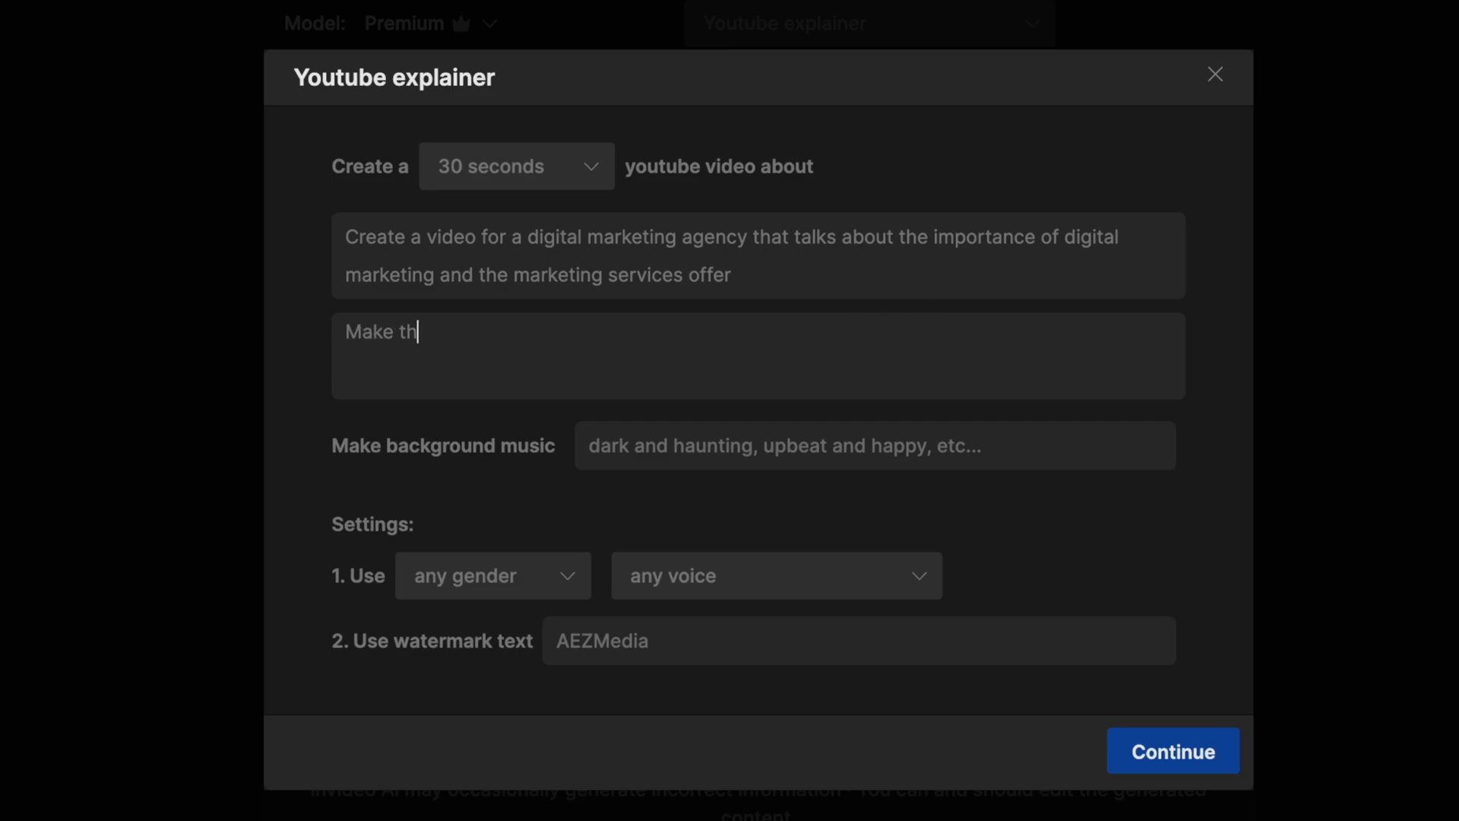
type("o modern professional and eye catching")
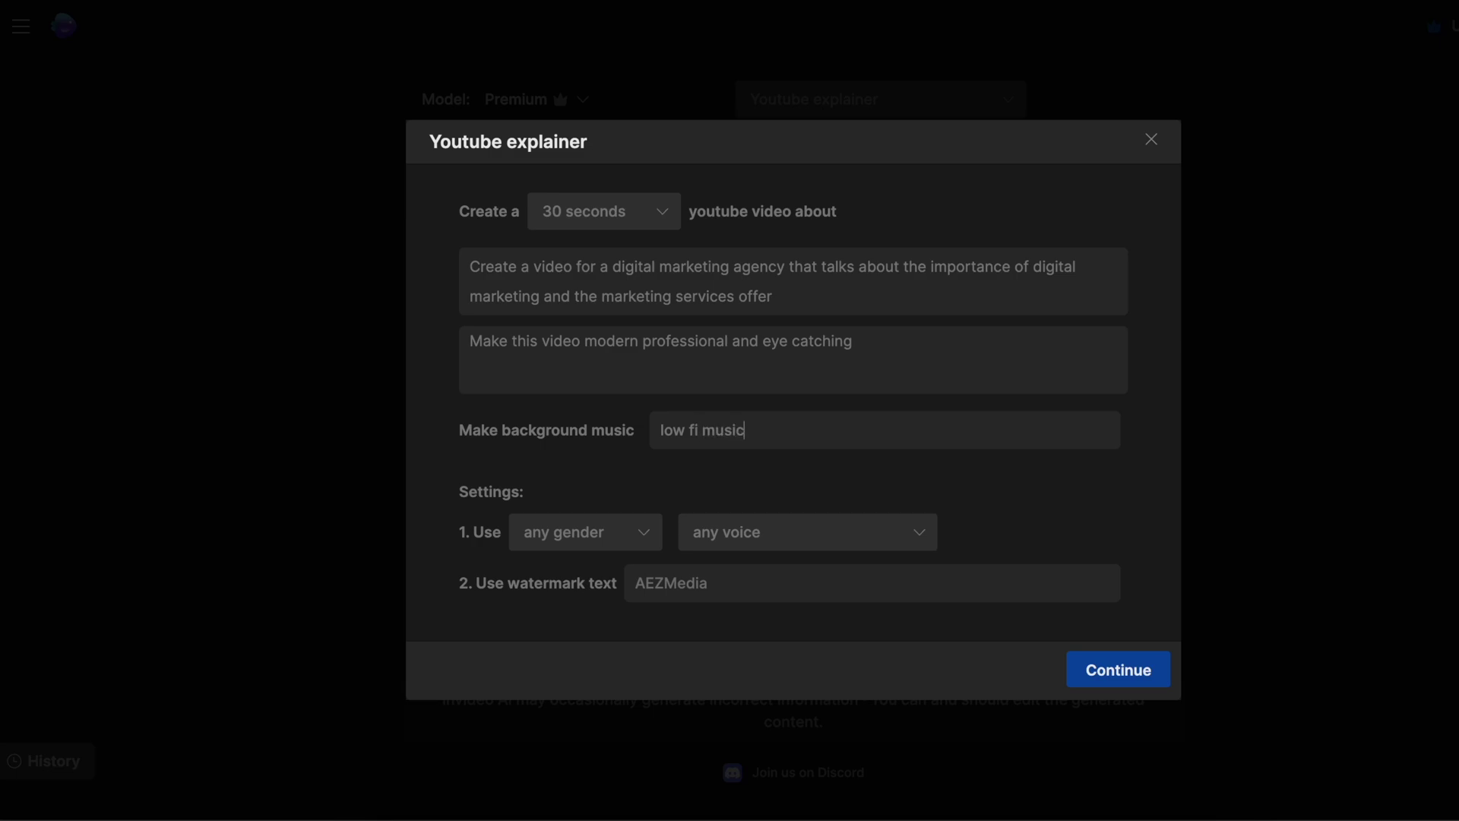
type("Viralize")
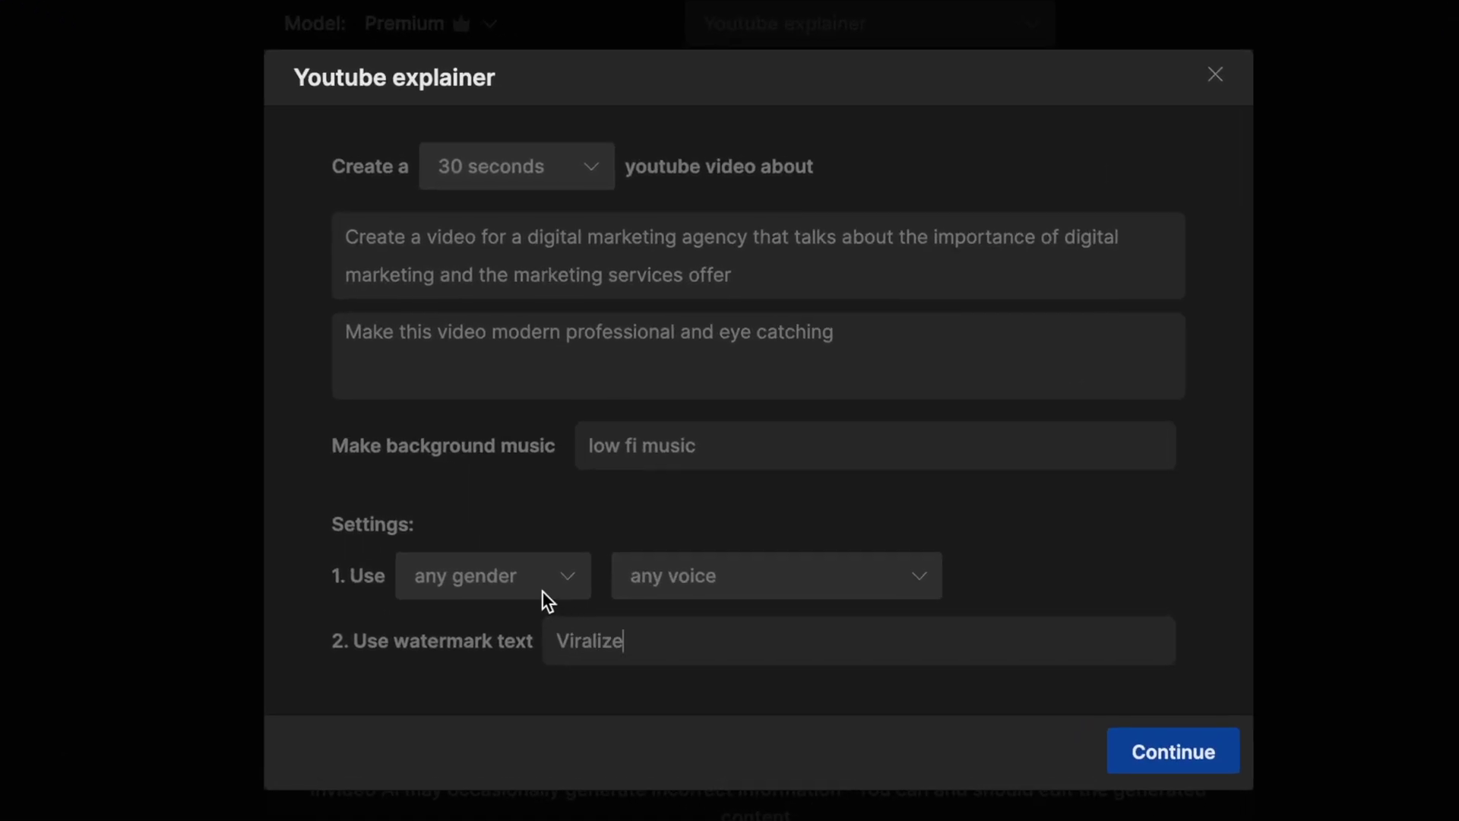
- Choose a female clear American narrator voice and start generating the explainer video
left_click(541, 590)
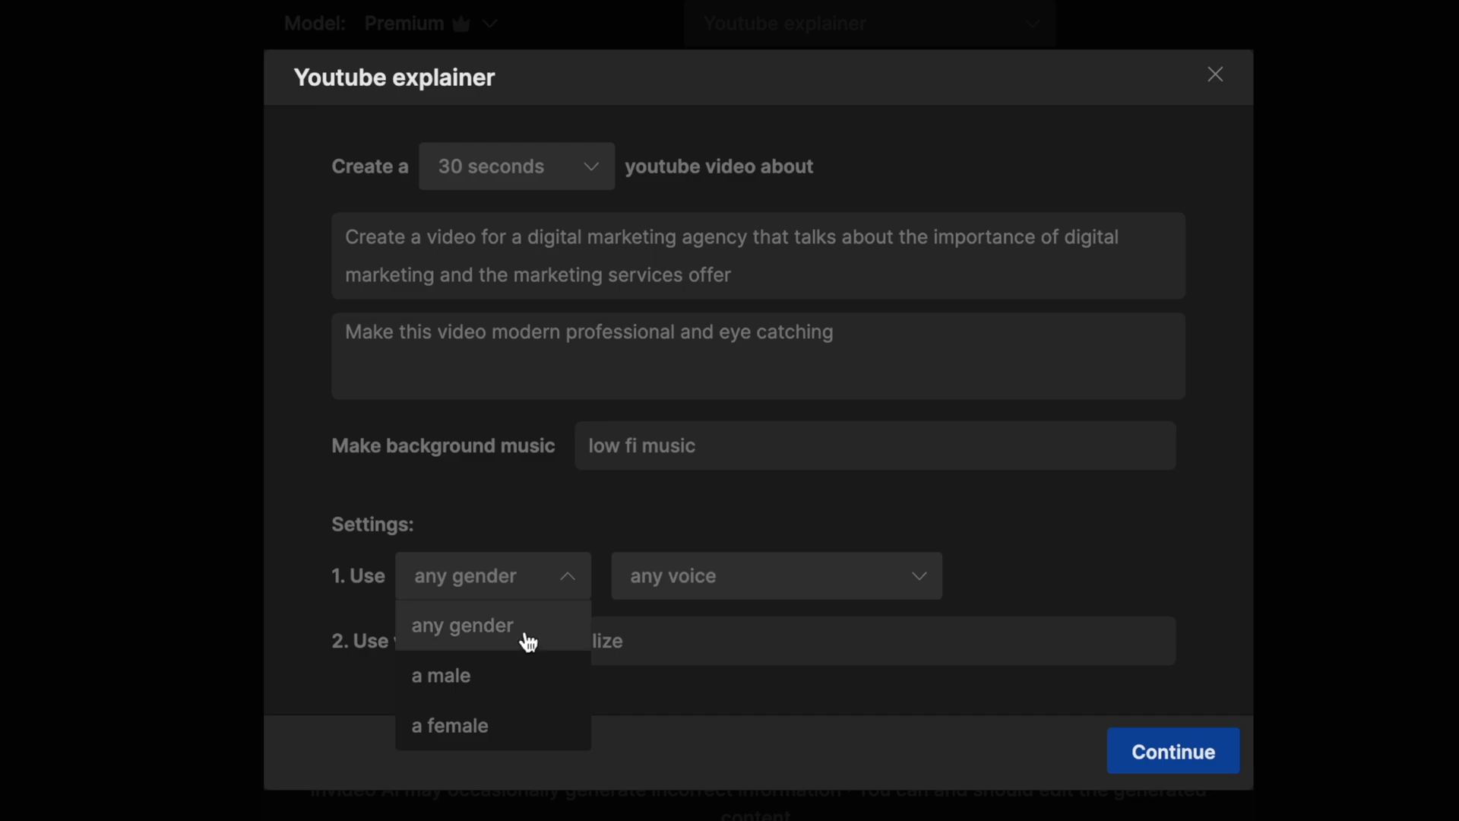
left_click(675, 568)
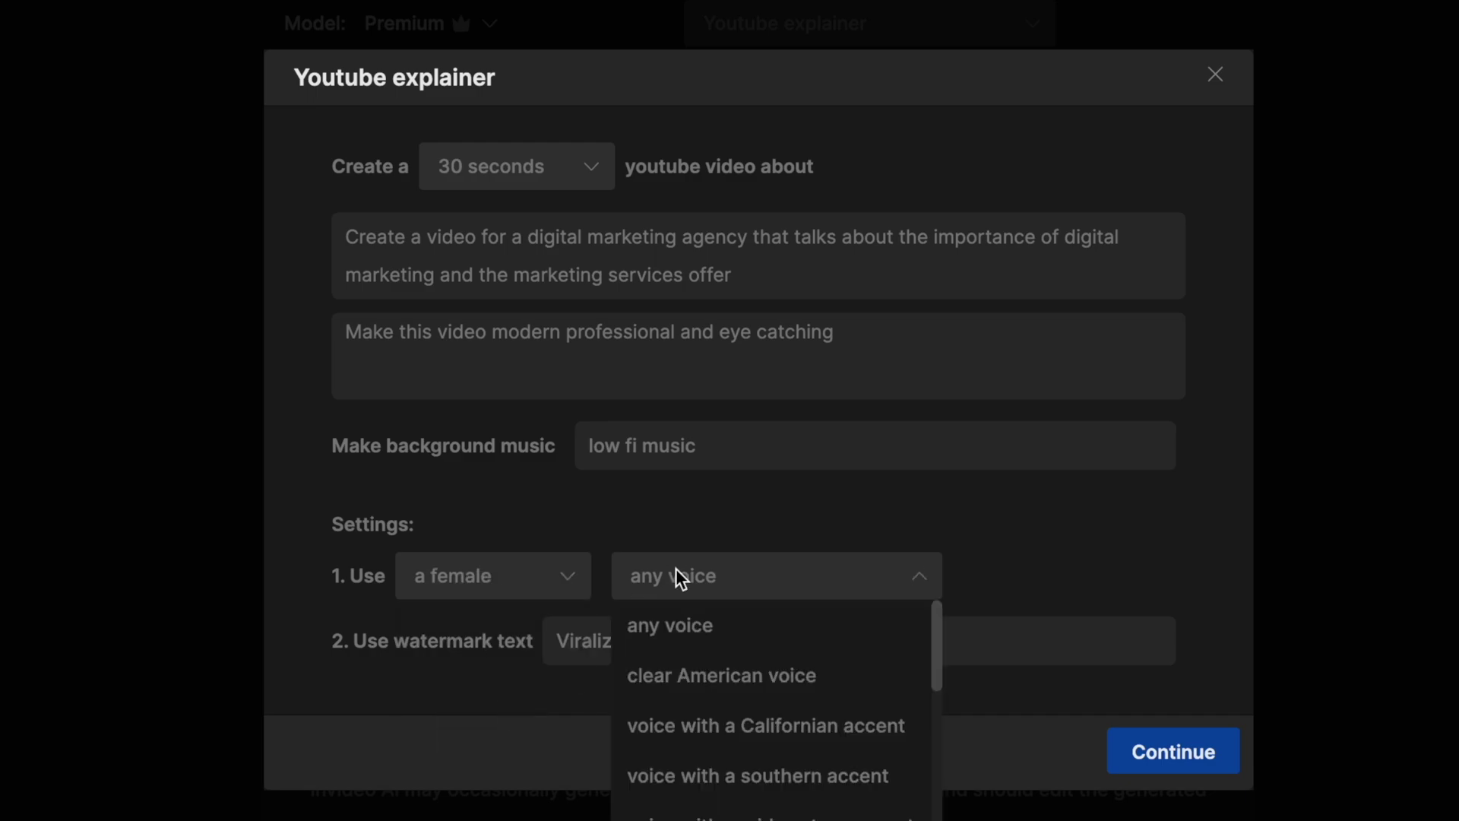
left_click(691, 678)
left_click(1130, 767)
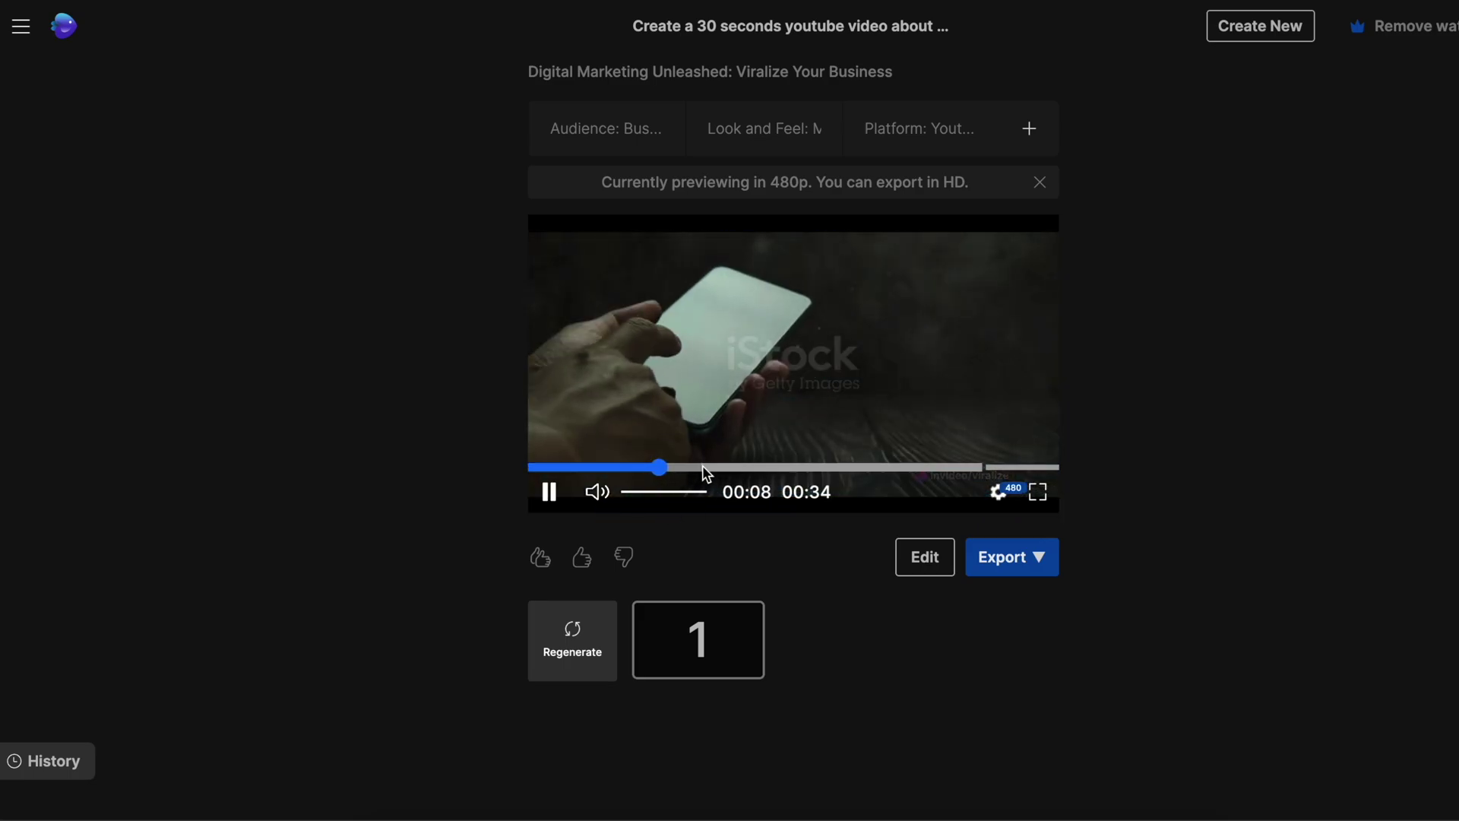
- Skim the Digital Marketing Unleashed preview, then set export to 480p with stock watermarks
left_click_drag(702, 465, 950, 467)
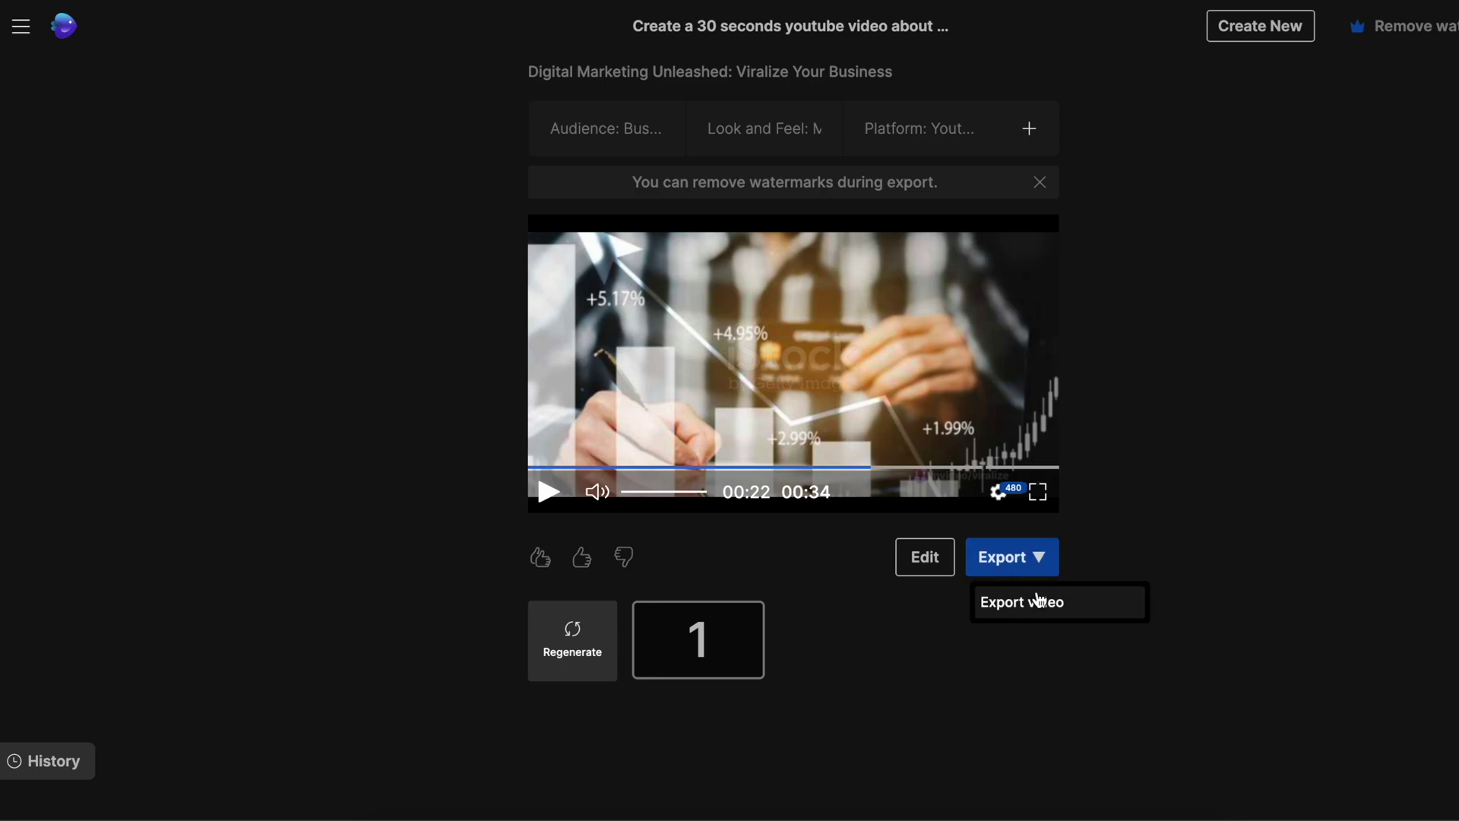
left_click(1038, 600)
left_click(645, 319)
left_click(694, 404)
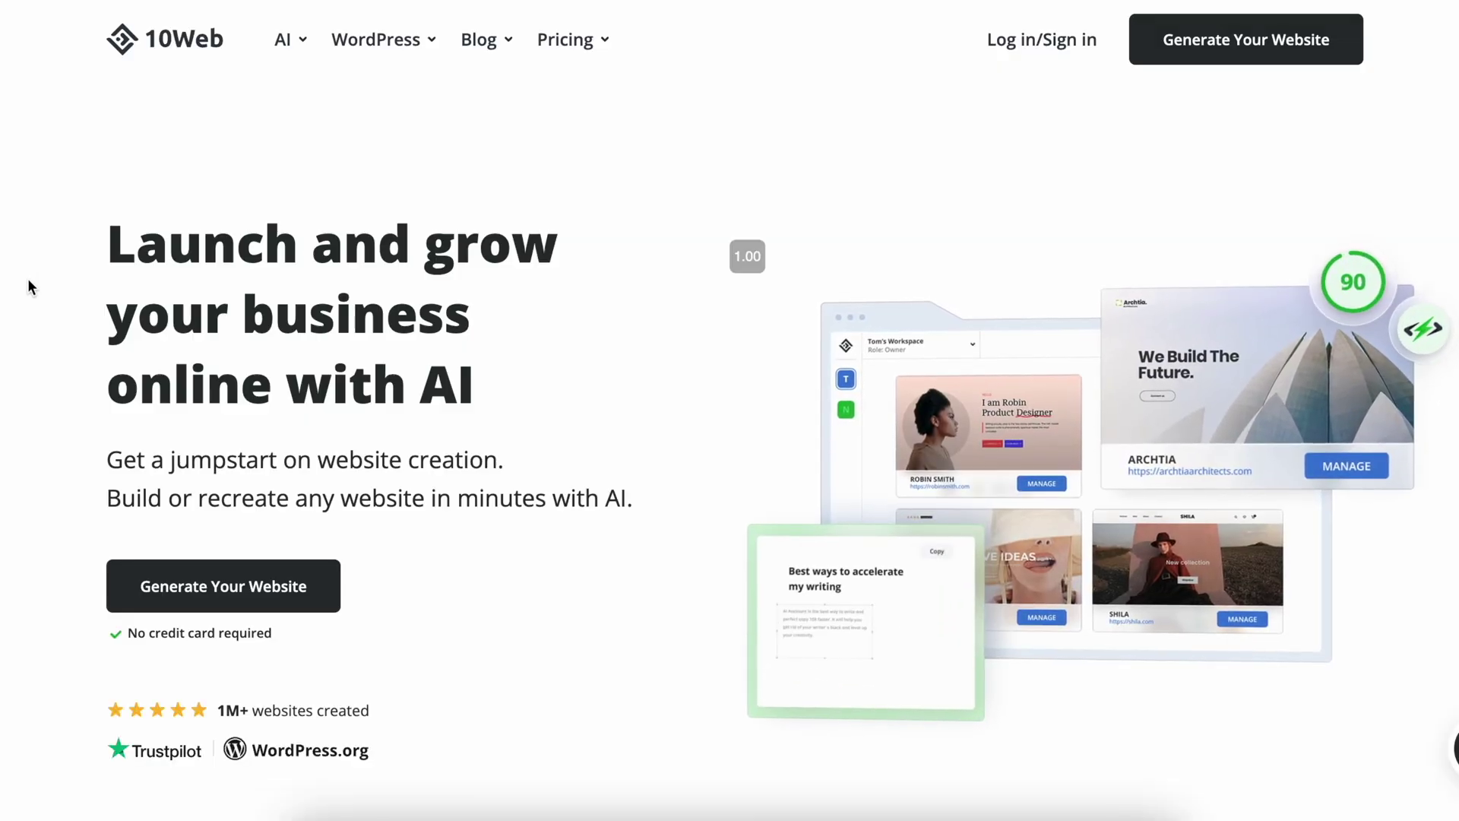
- Start a new AI-generated website in 10Web with Digital agency as the business type
left_click(181, 583)
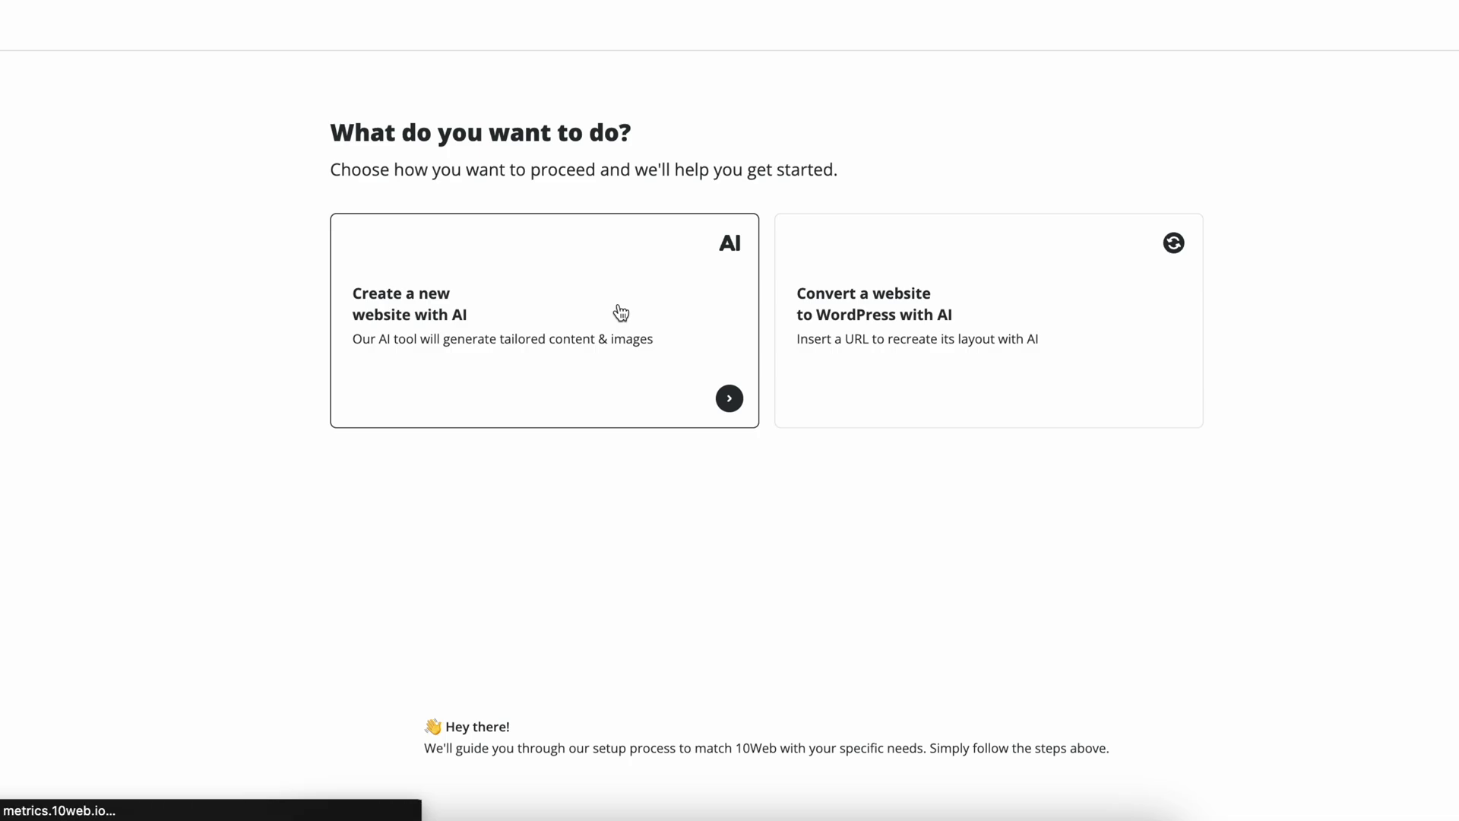
left_click(621, 311)
left_click(426, 245)
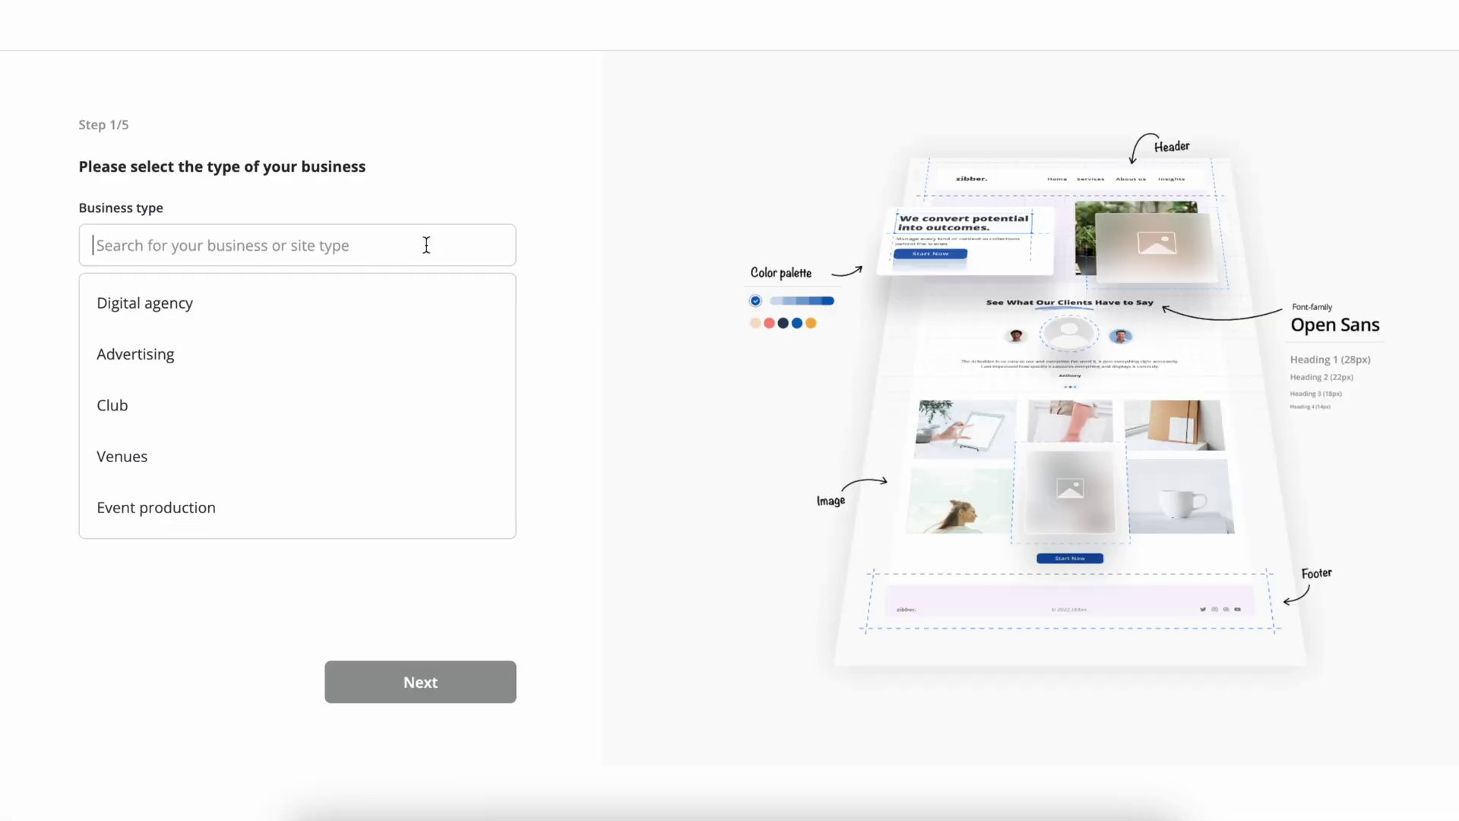
left_click(279, 312)
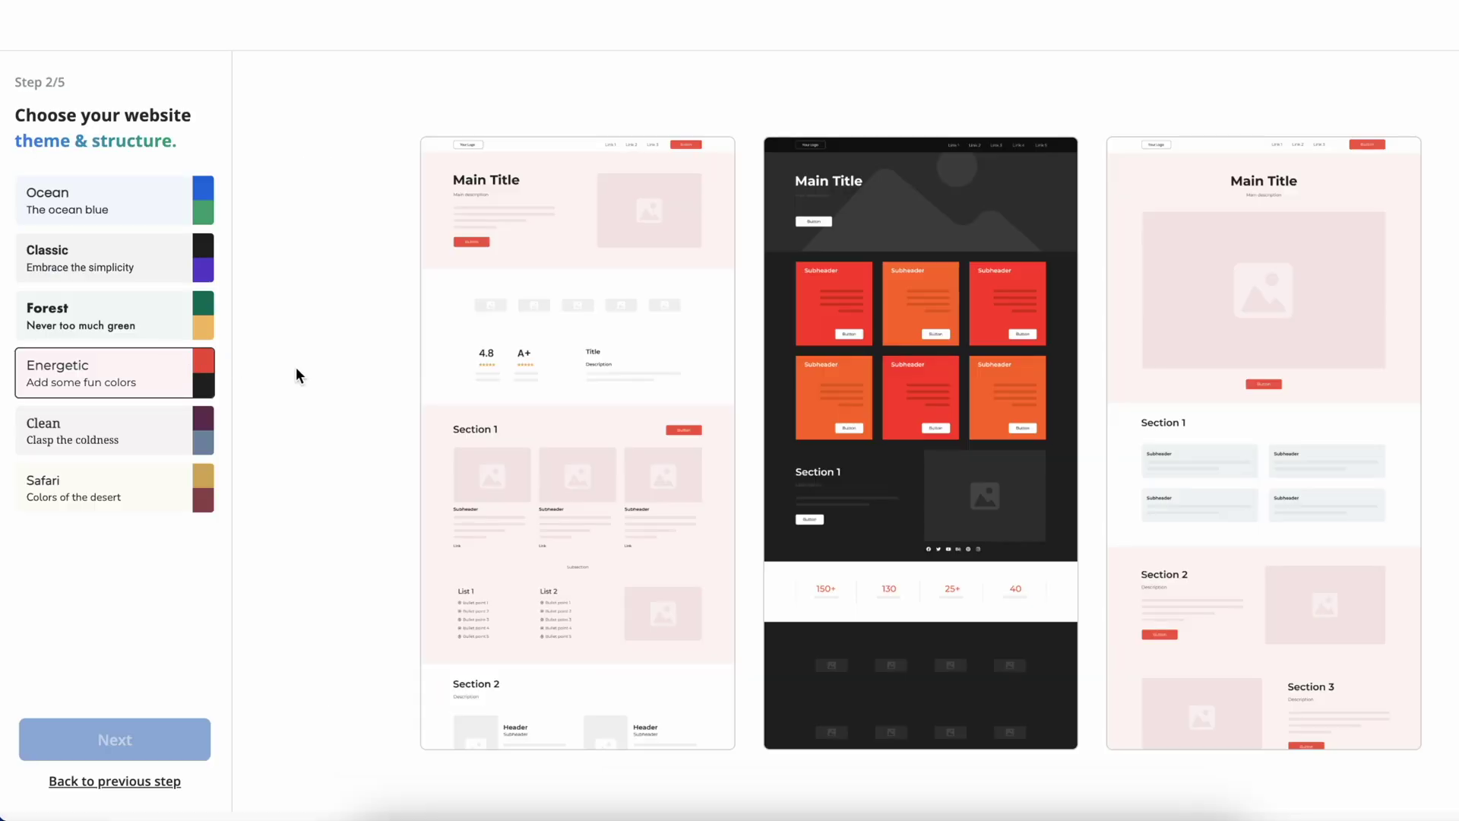
- Pick the Ocean blue colour theme and the dark layout with the mountain hero
left_click(120, 204)
mouse_move(484, 297)
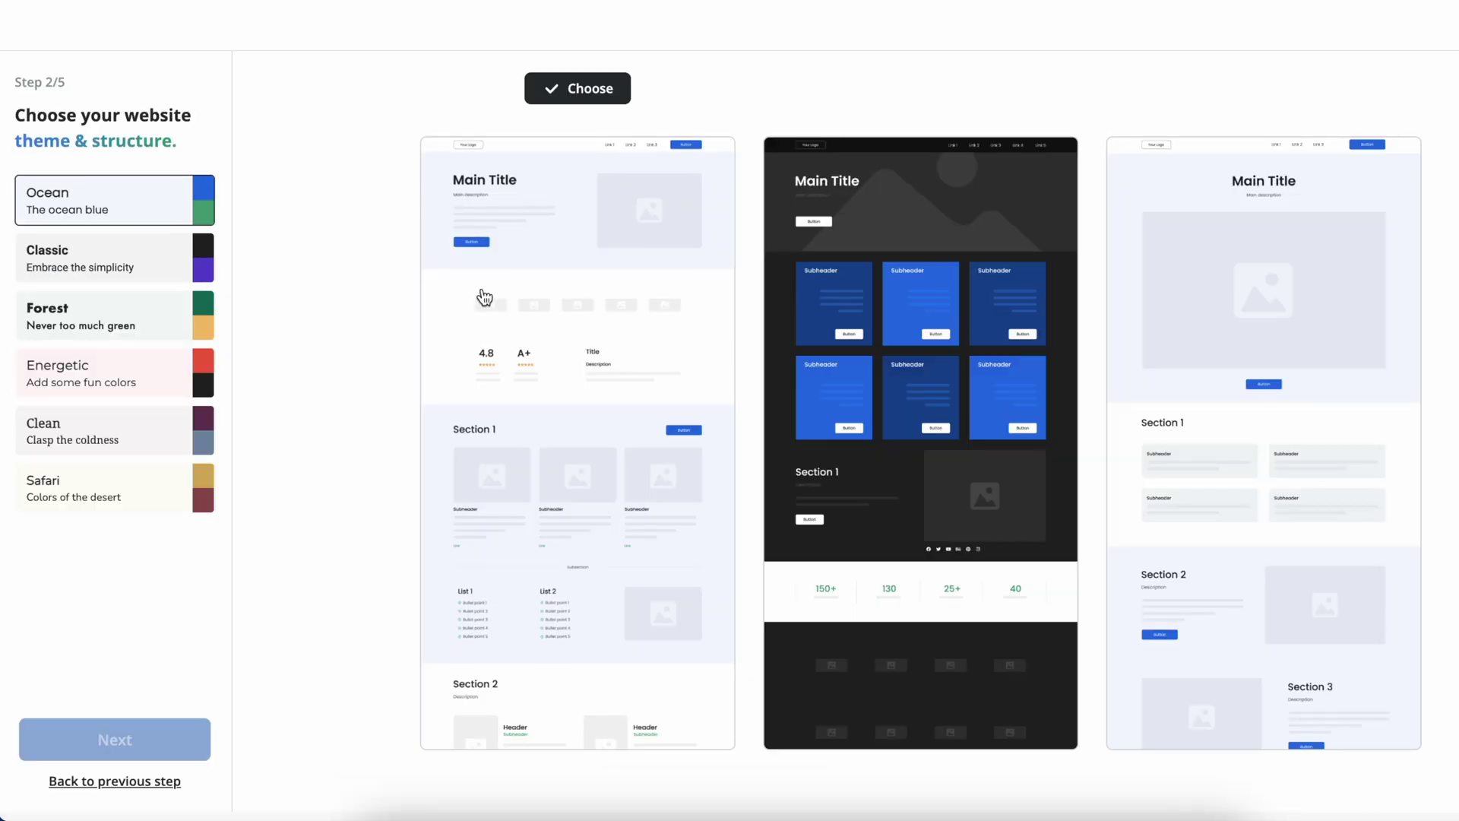
left_click(911, 350)
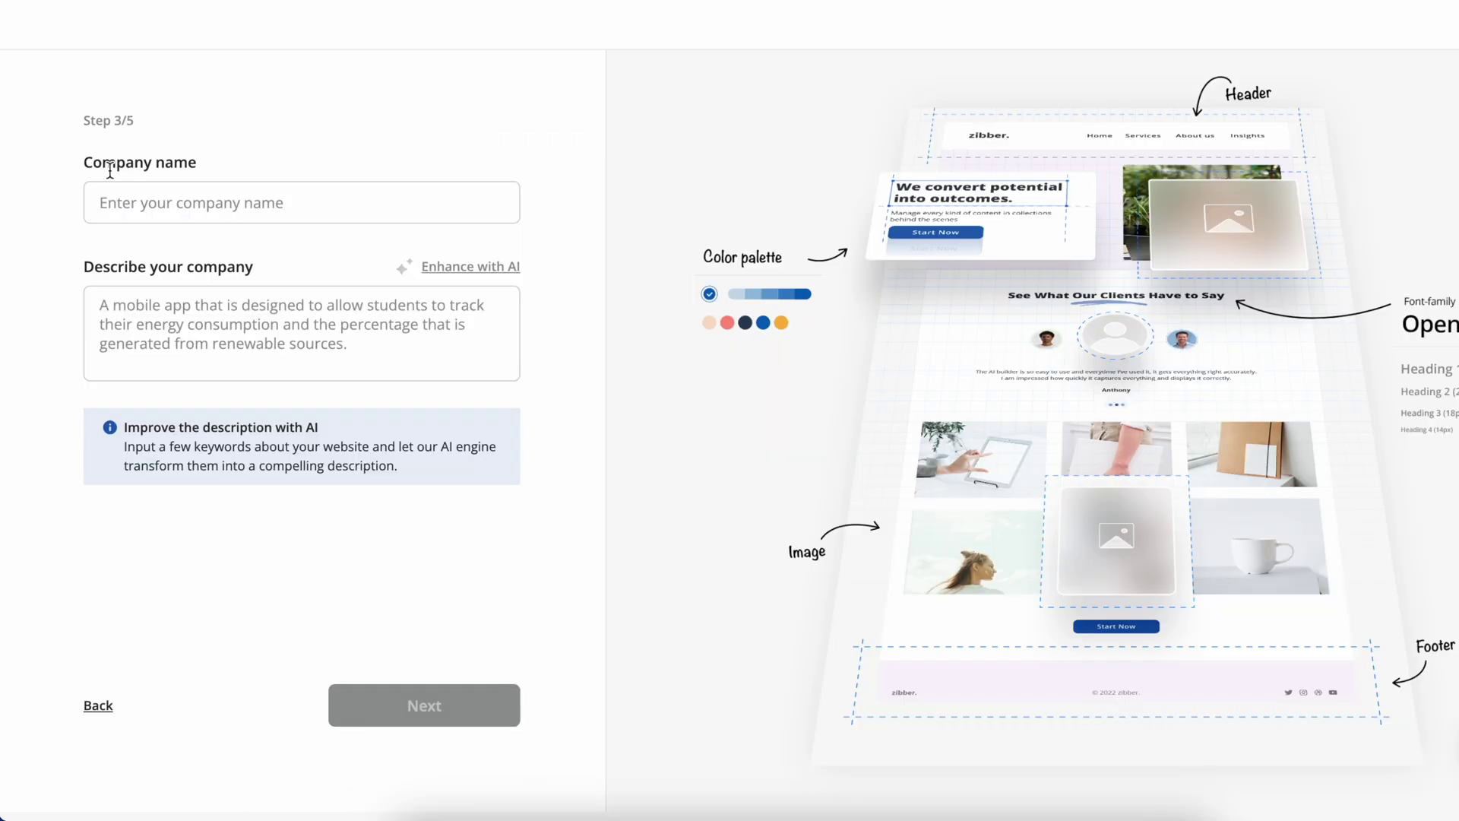
- Enter company name 'Viralize' with a digital marketing description, choose Formal tone, and finalize
type("Viralize")
key("Tab")
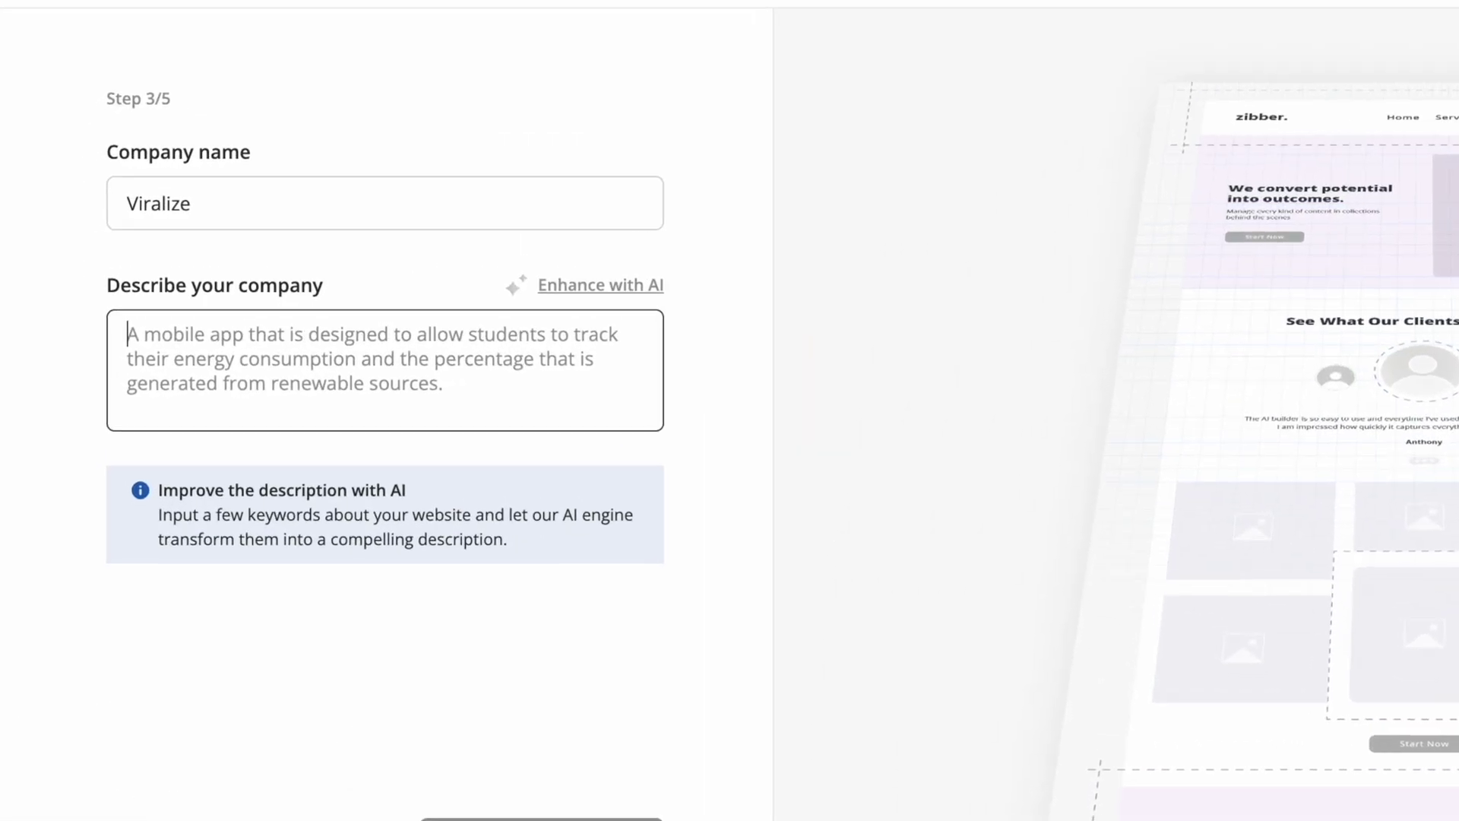
type("Viralize i")
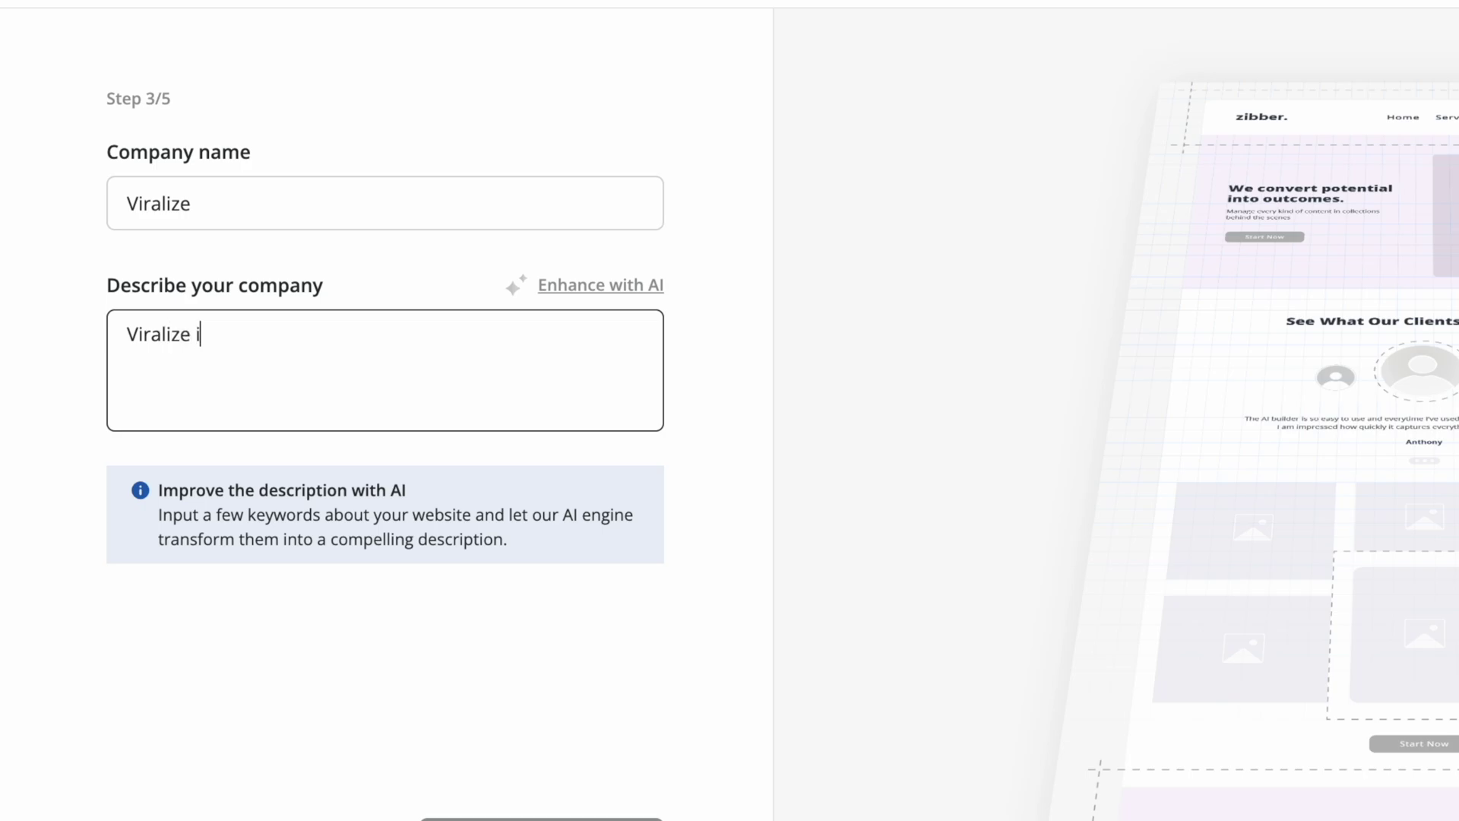
type("s a digital marketing")
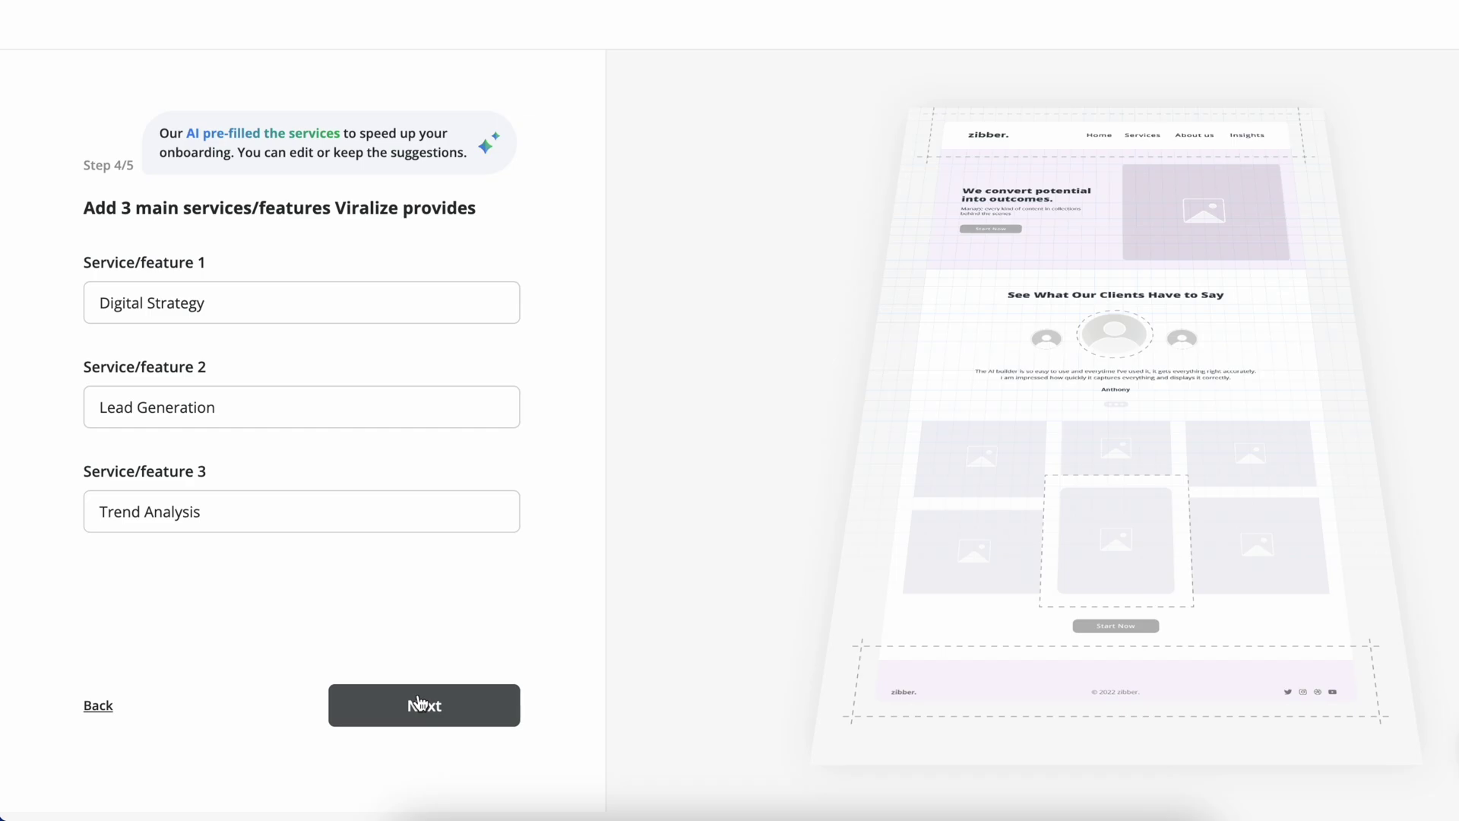
left_click(417, 703)
left_click(198, 300)
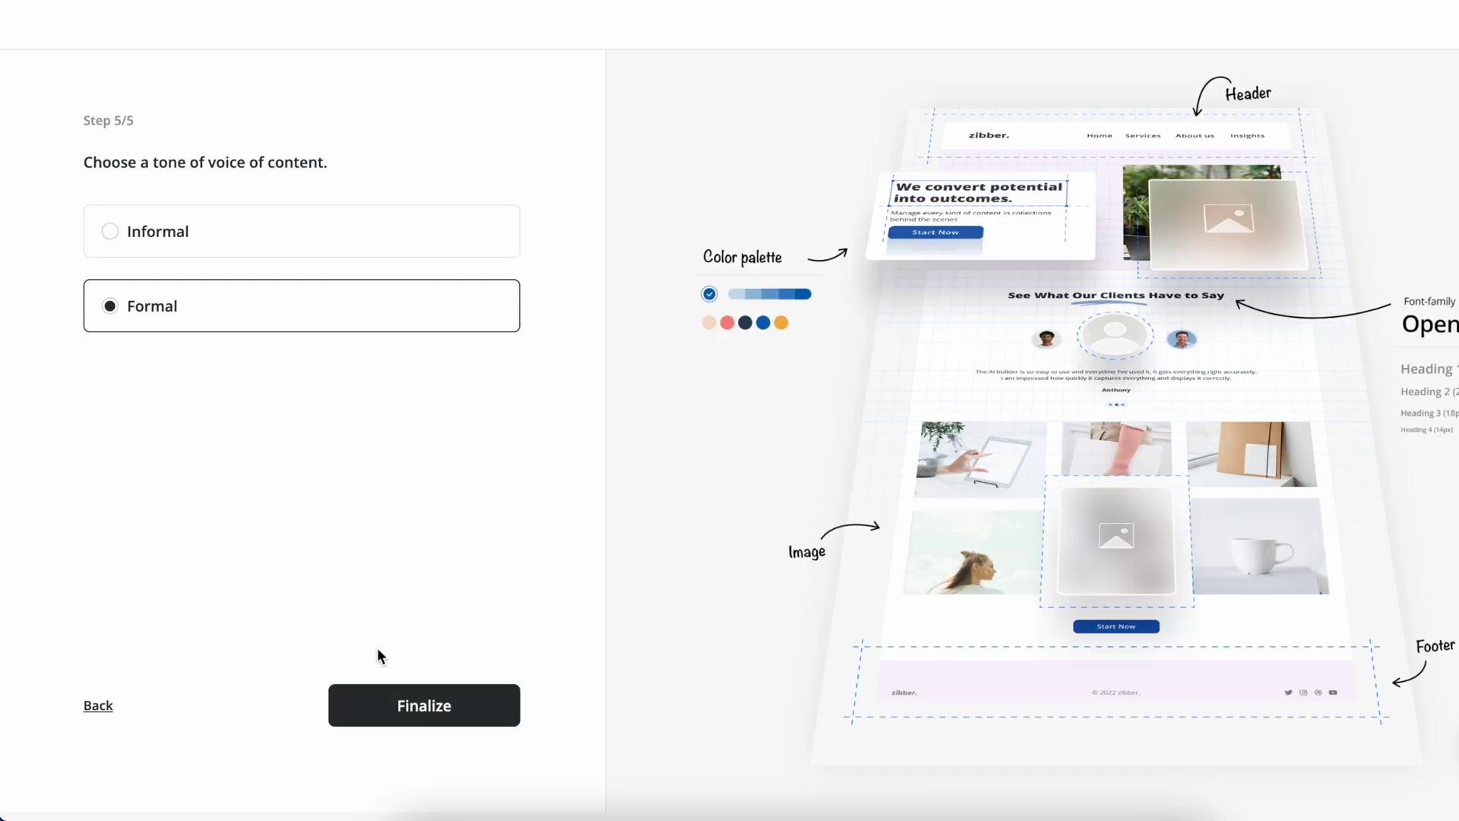
left_click(407, 704)
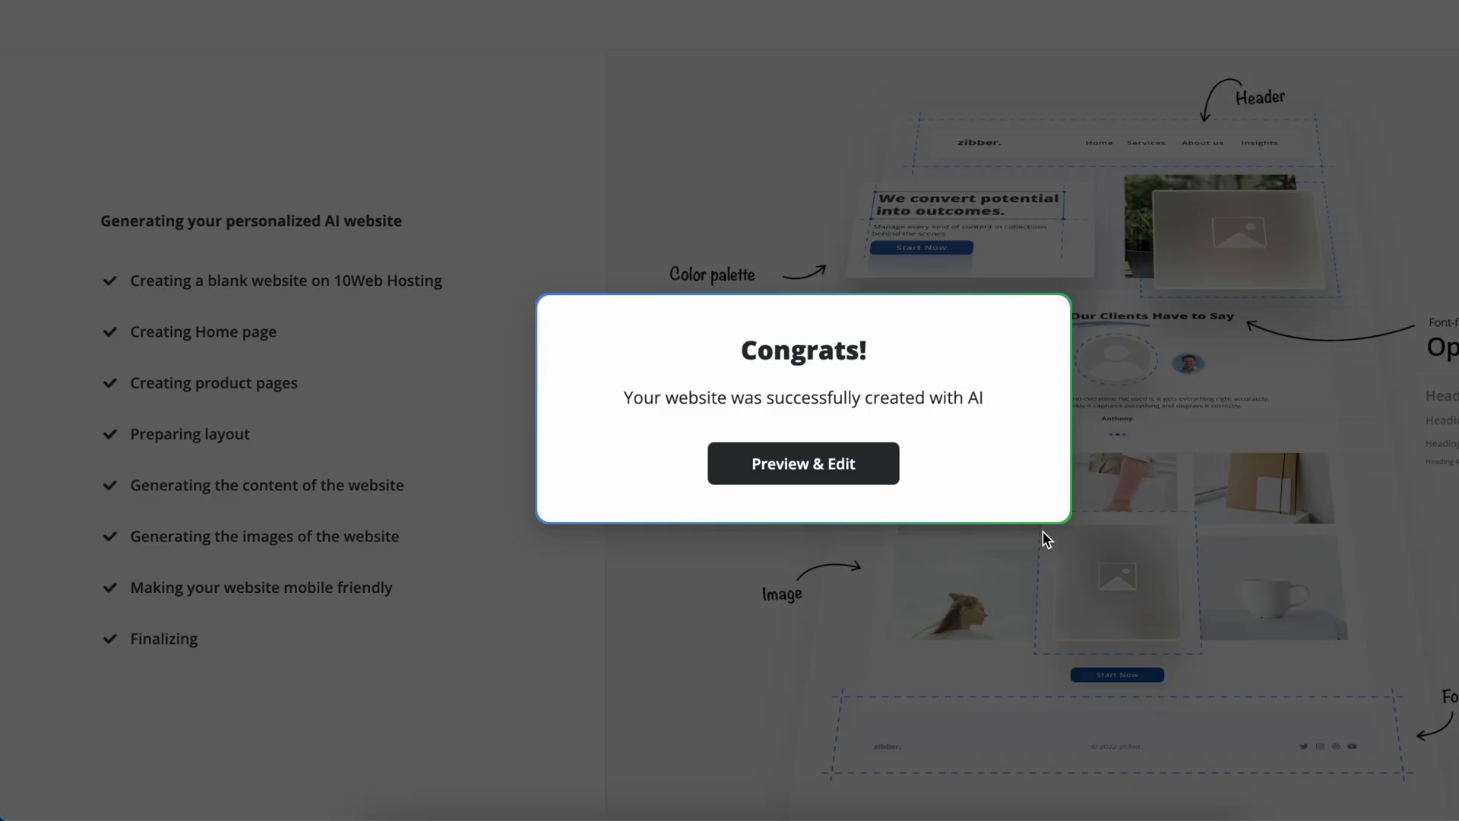
- Preview and scroll through the generated Viralize site, then open it in the 10Web Builder
left_click(889, 476)
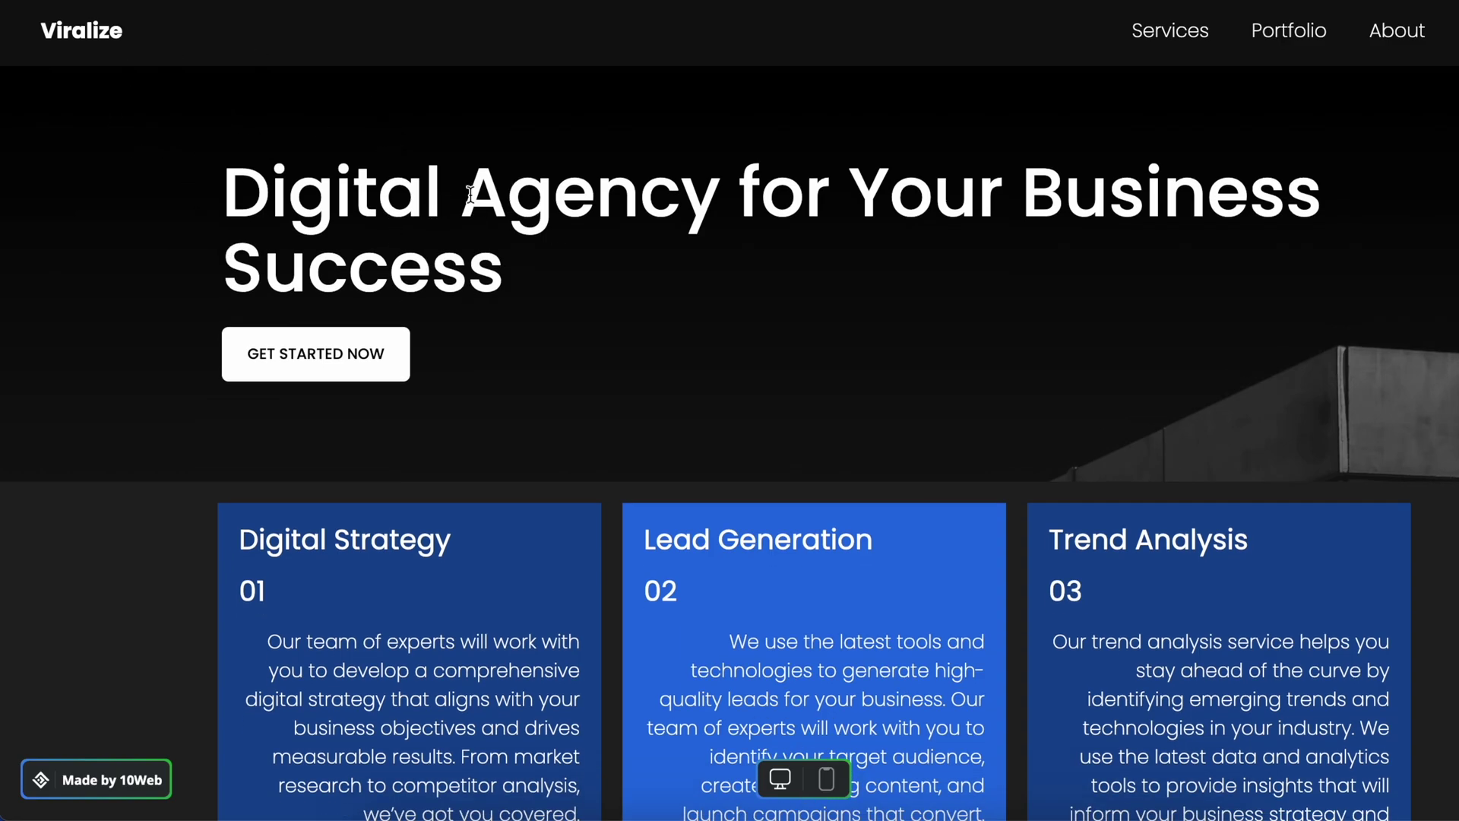
scroll(508, 189, "down", 15)
scroll(474, 231, "down", 15)
scroll(476, 237, "down", 4)
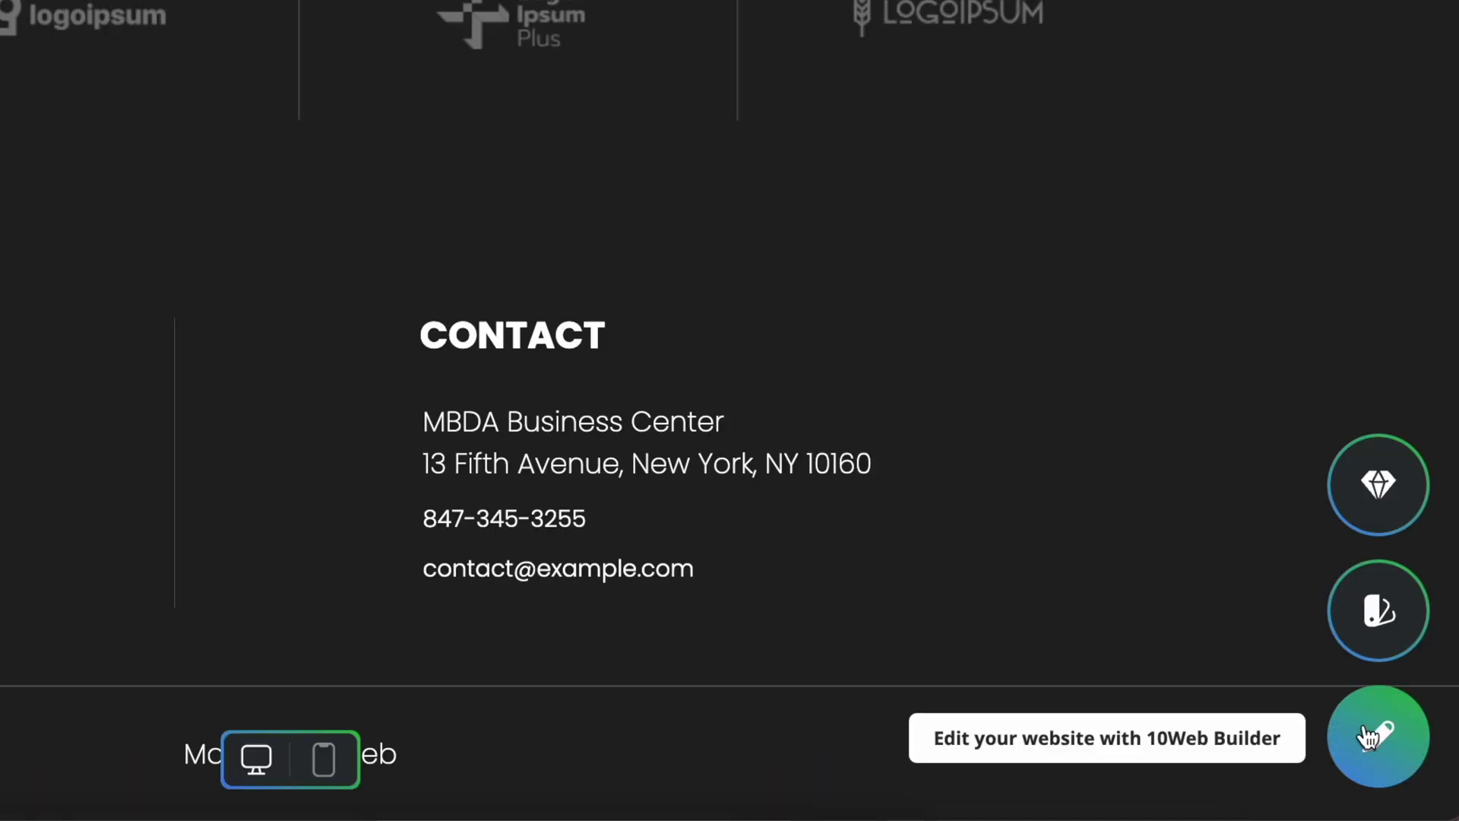
left_click(1368, 737)
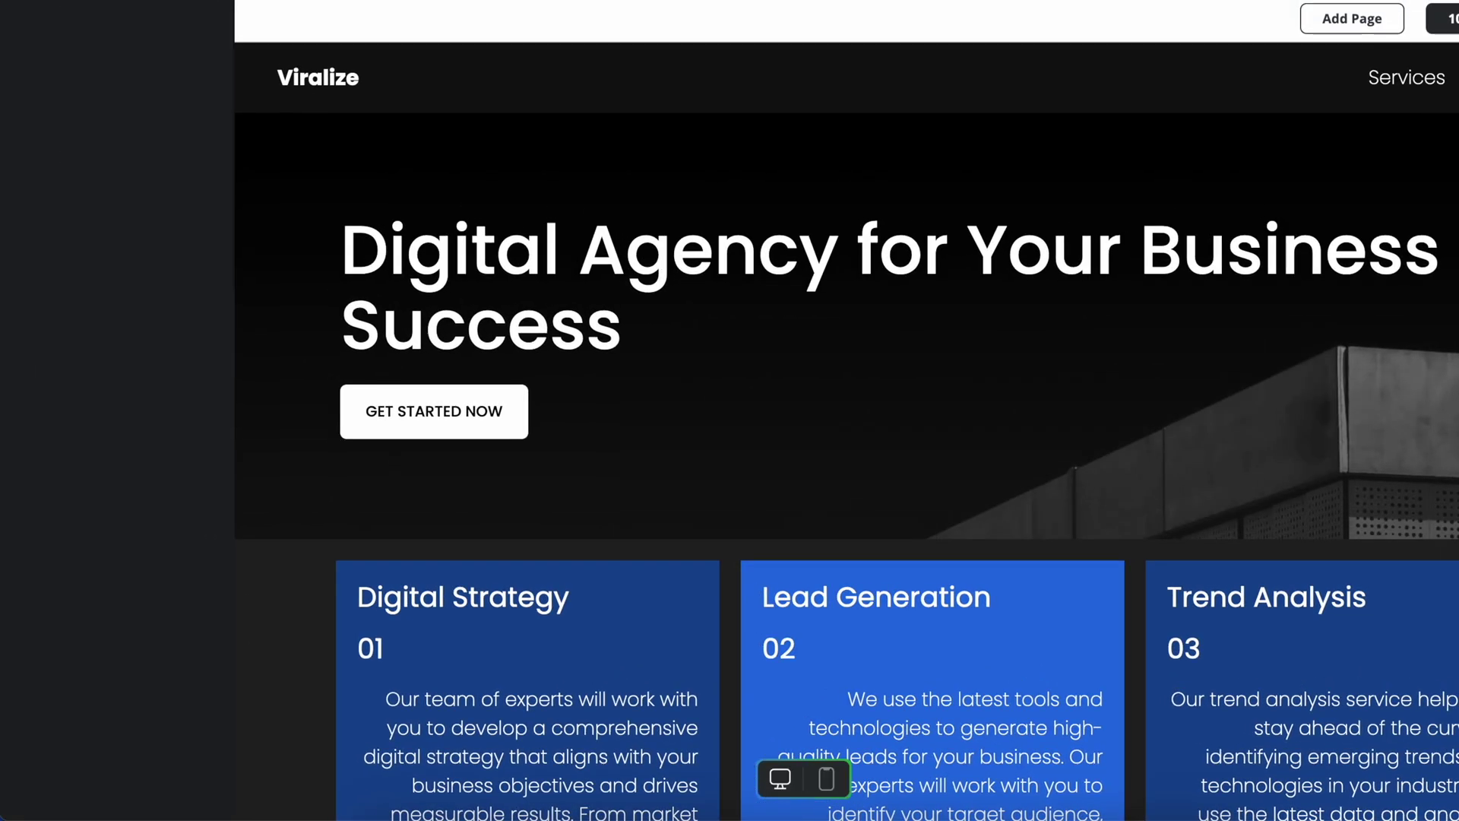
scroll(148, 213, "down", 15)
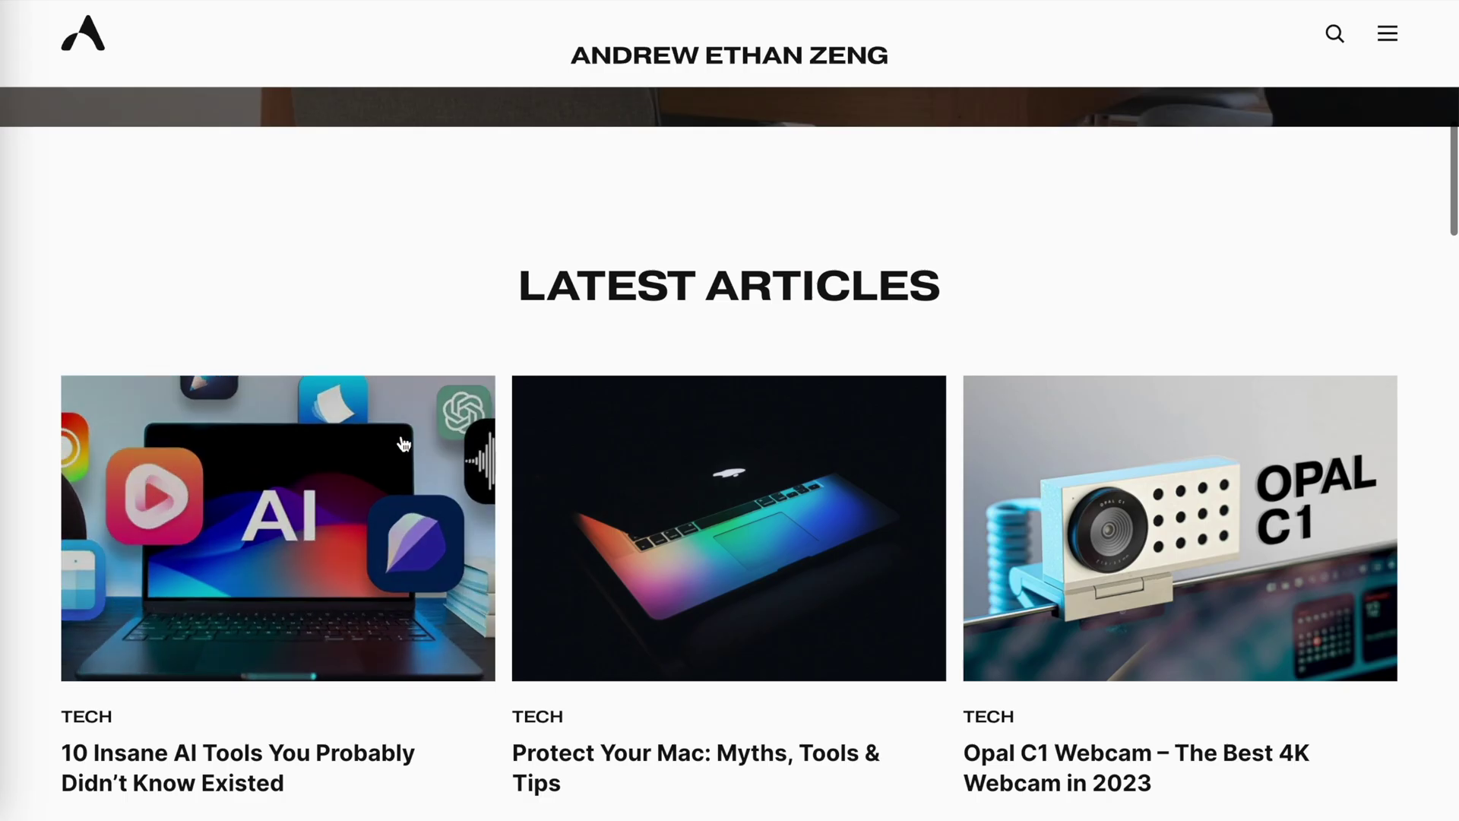
- Create a Jasper brand voice by pasting a web address for analysis and select its tone description
scroll(440, 326, "down", 2)
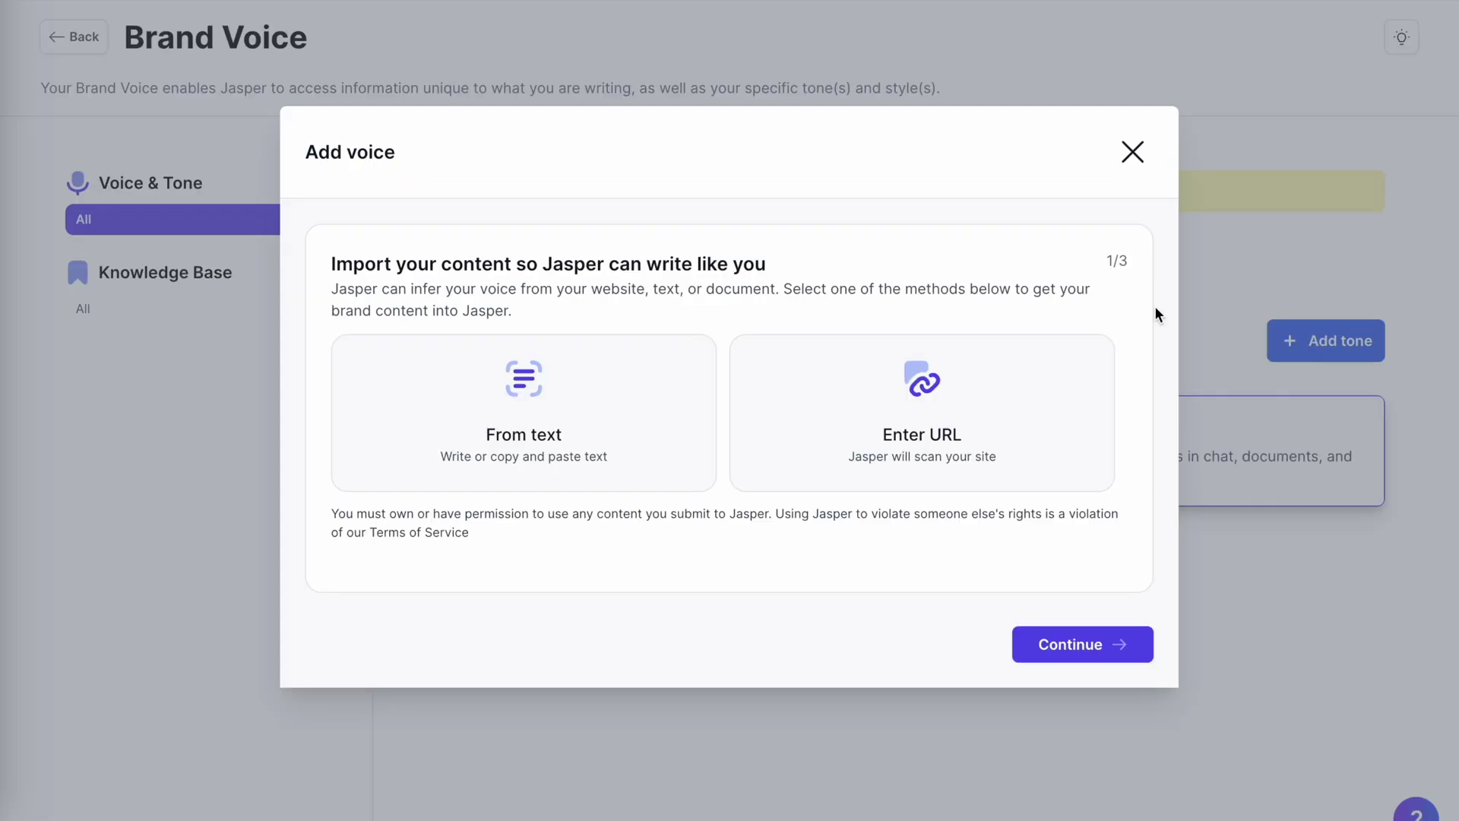
left_click(922, 364)
type("https://www.andrewethanzeng.com/mac-studio-m2-ultra-200-hours-later-the-king-of-macs/")
left_click(1079, 692)
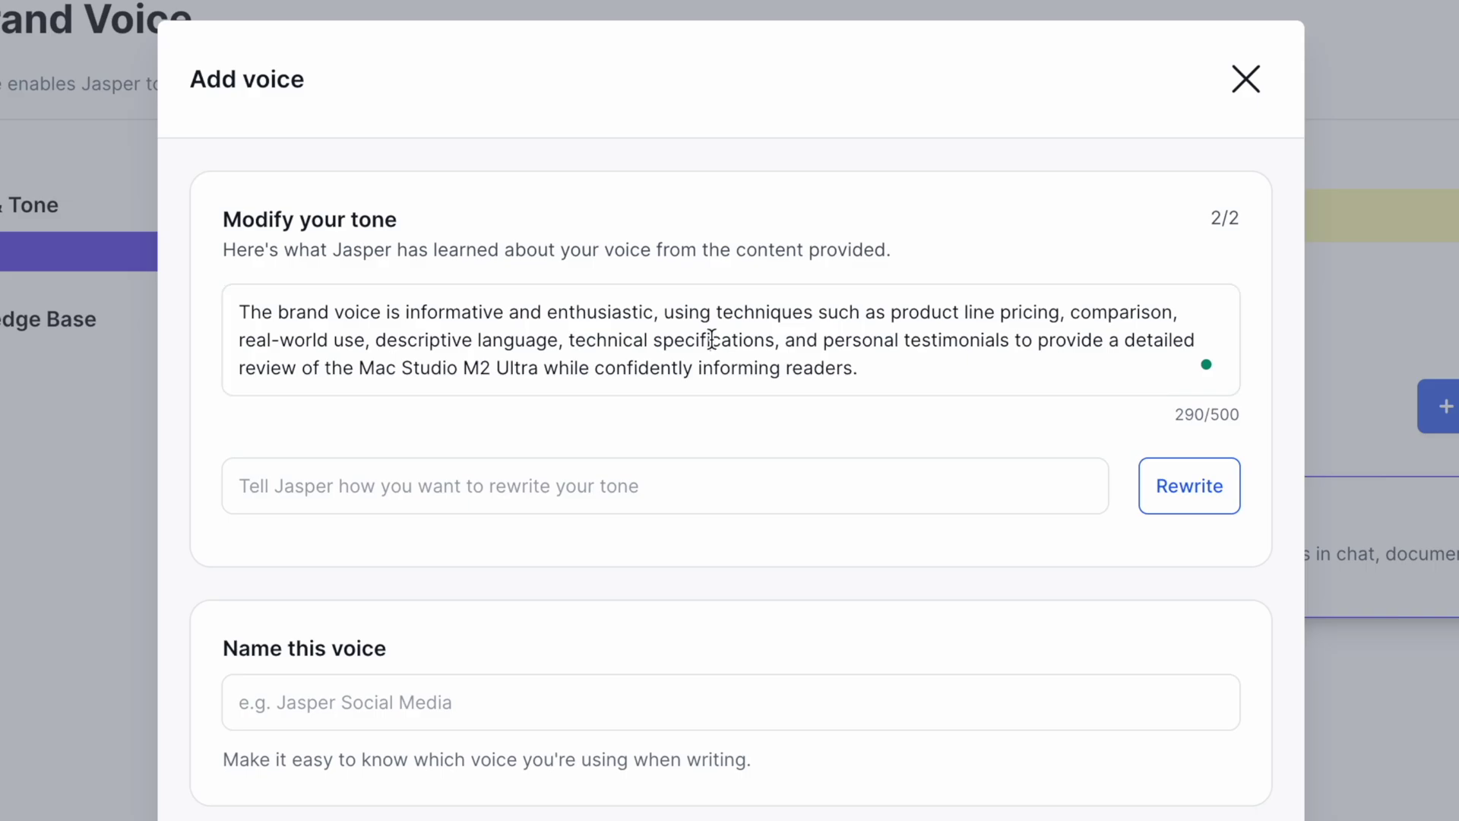
triple_click(712, 340)
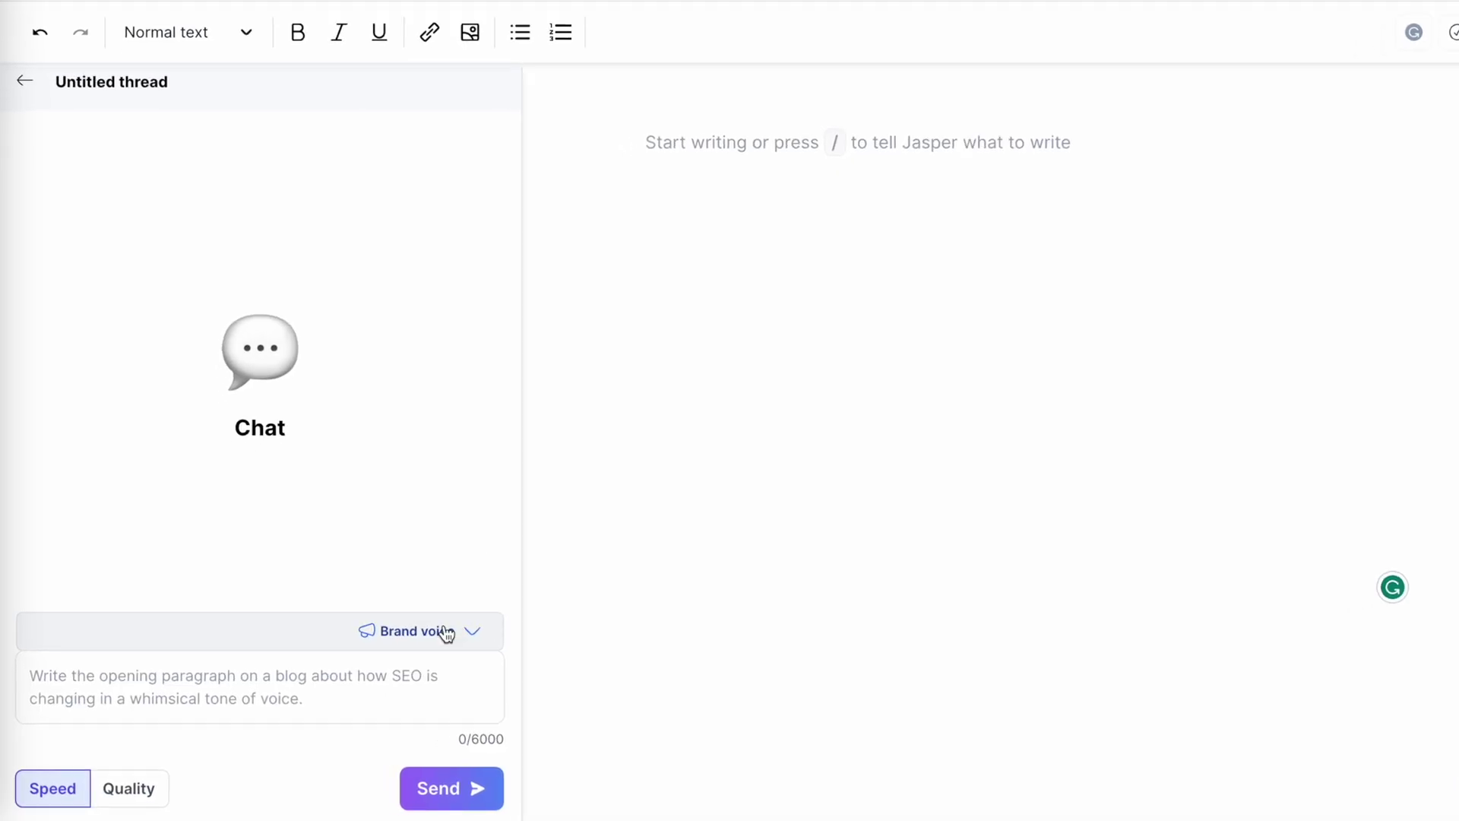
- Apply the Viralize - AEZ brand voice to the chat
left_click(507, 600)
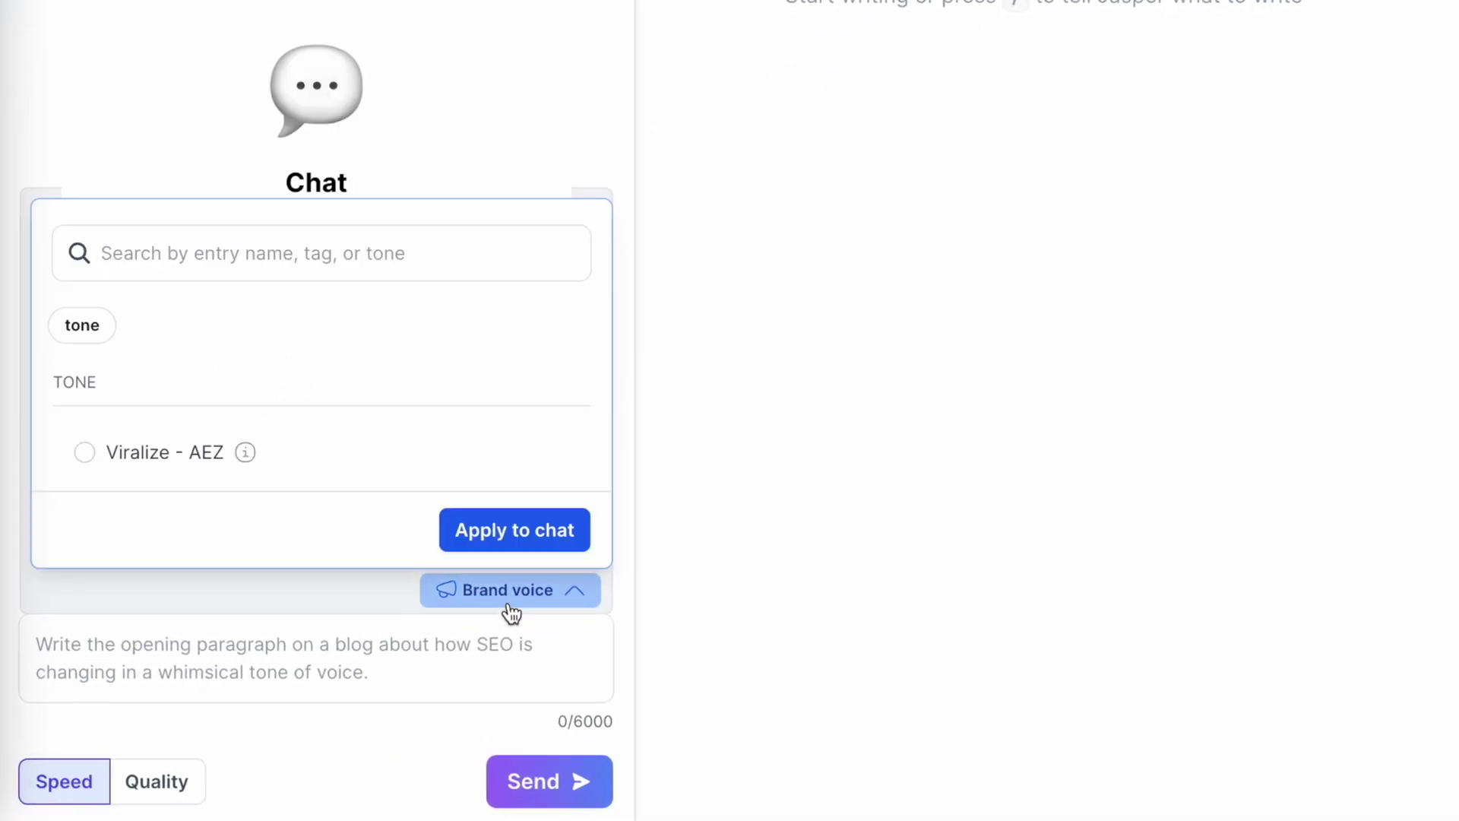
left_click(184, 465)
left_click(490, 542)
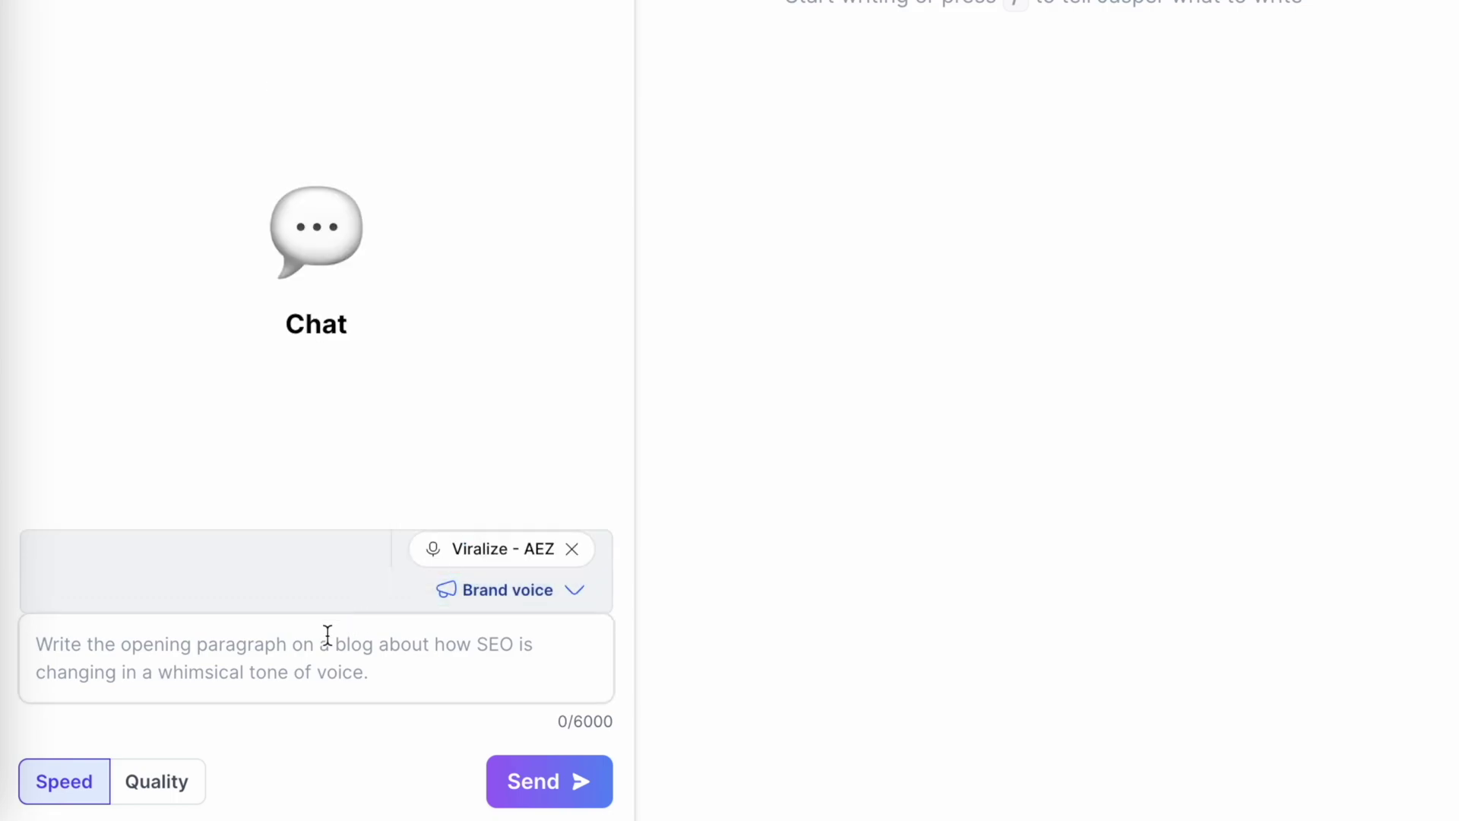
- Write a prompt for an article on 5 digital marketing tips, enhance it, and send it
left_click(316, 640)
type("Write an article about 5 digital marketing tips for marketers")
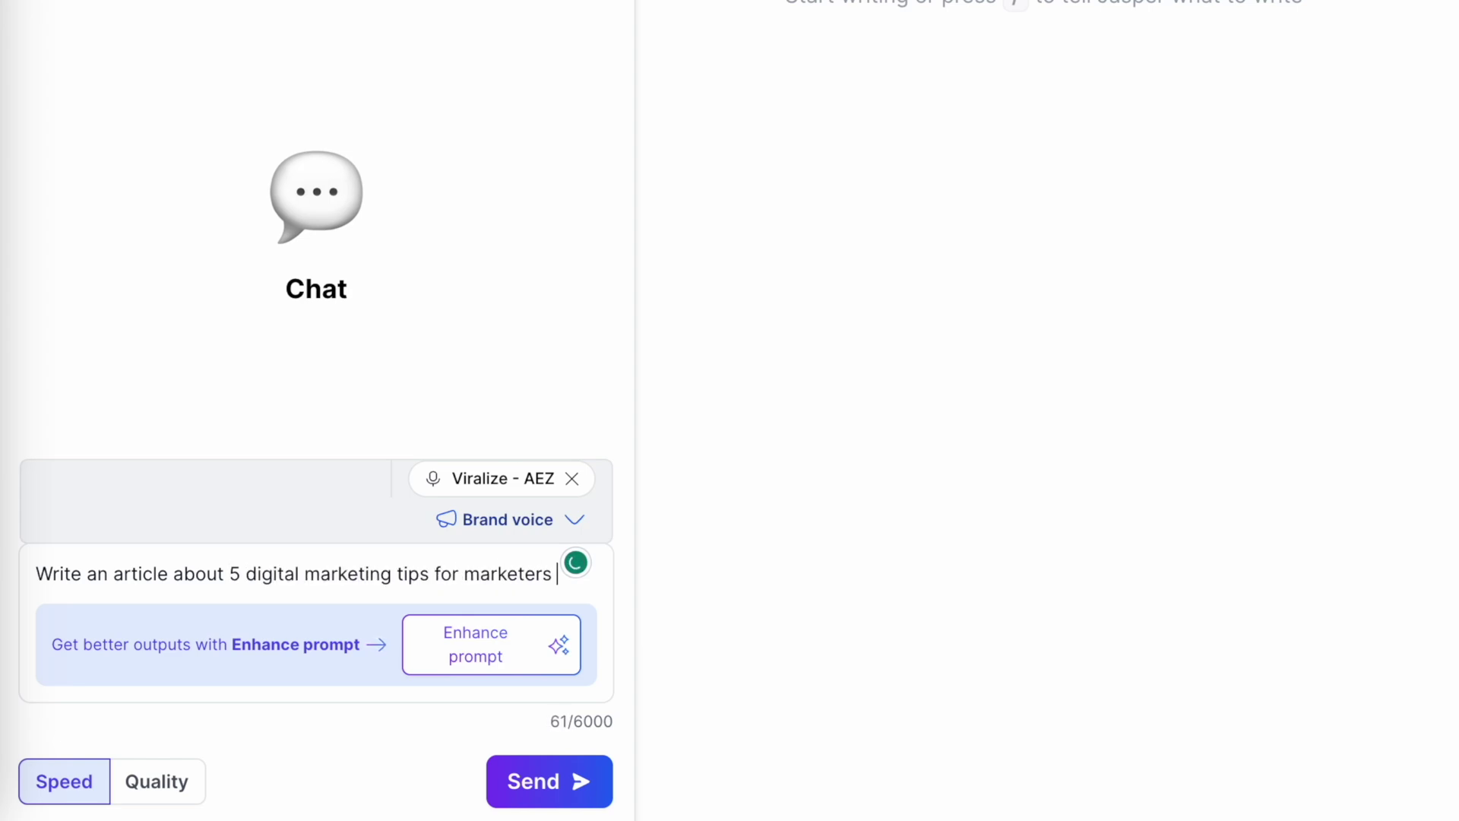
type("to use")
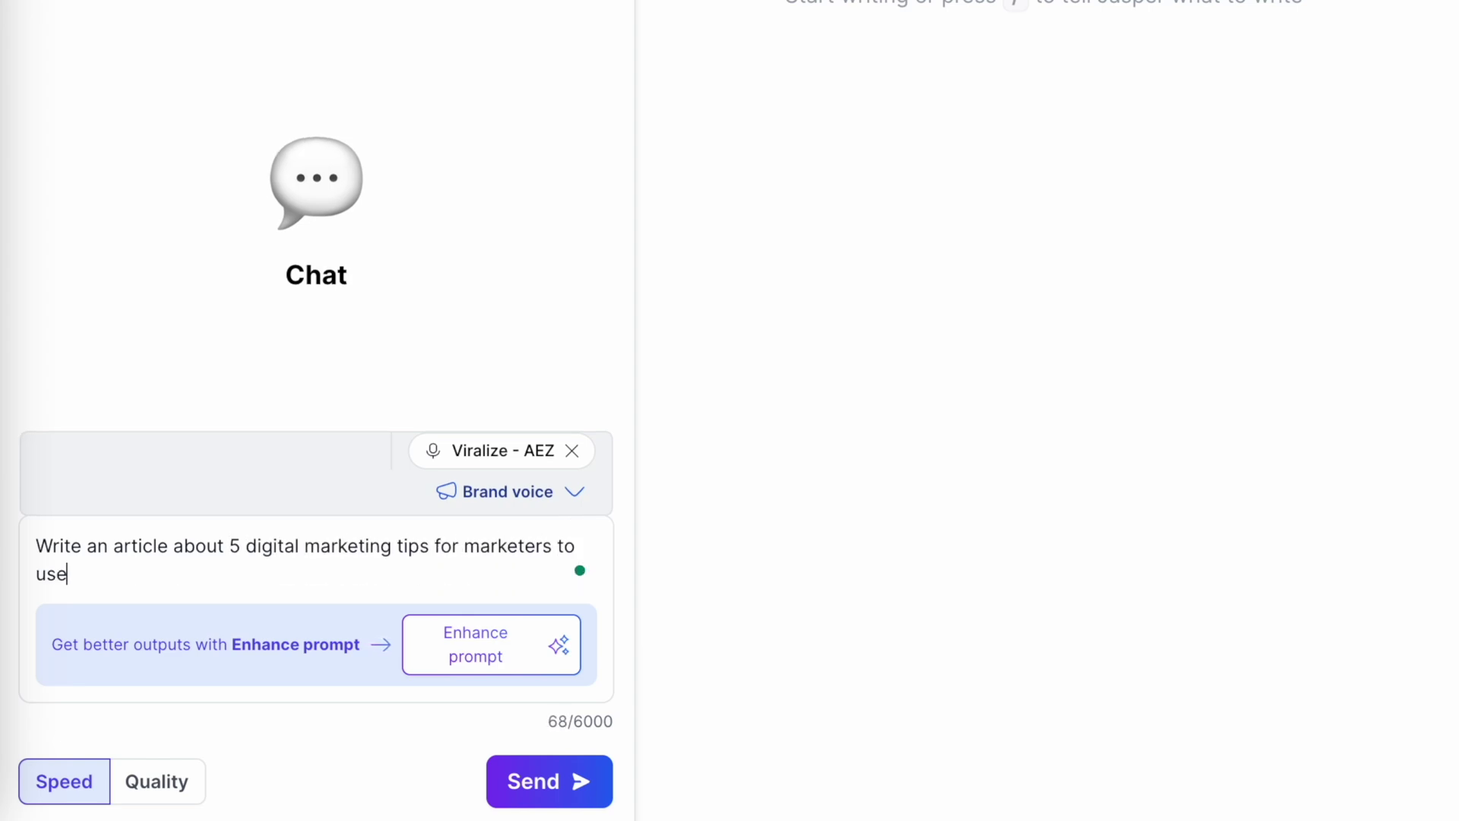
left_click(469, 655)
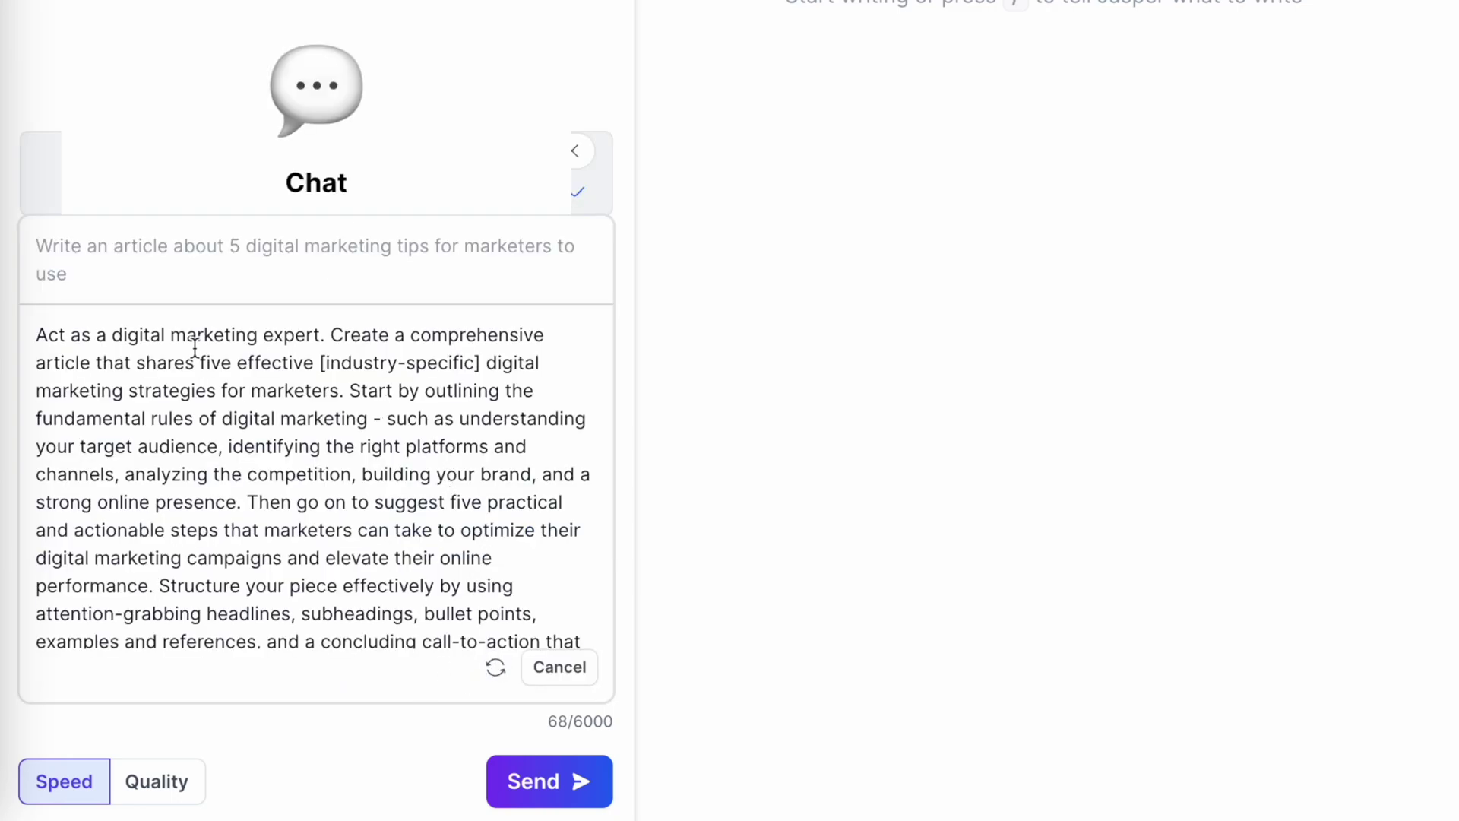
left_click(541, 781)
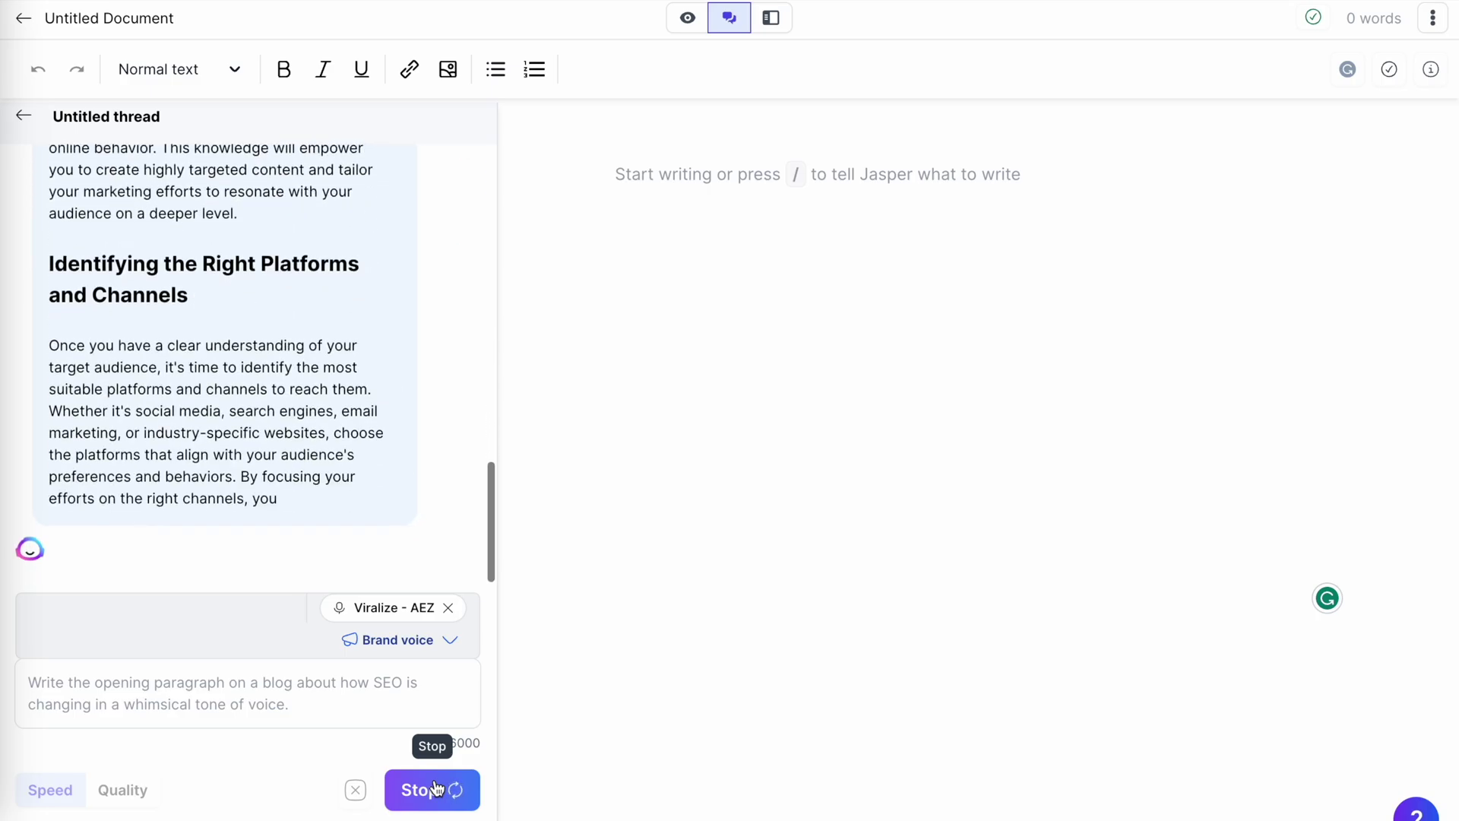
- Paste Jasper's generated article into the Digital Strategies document and scroll through it
left_click(384, 499)
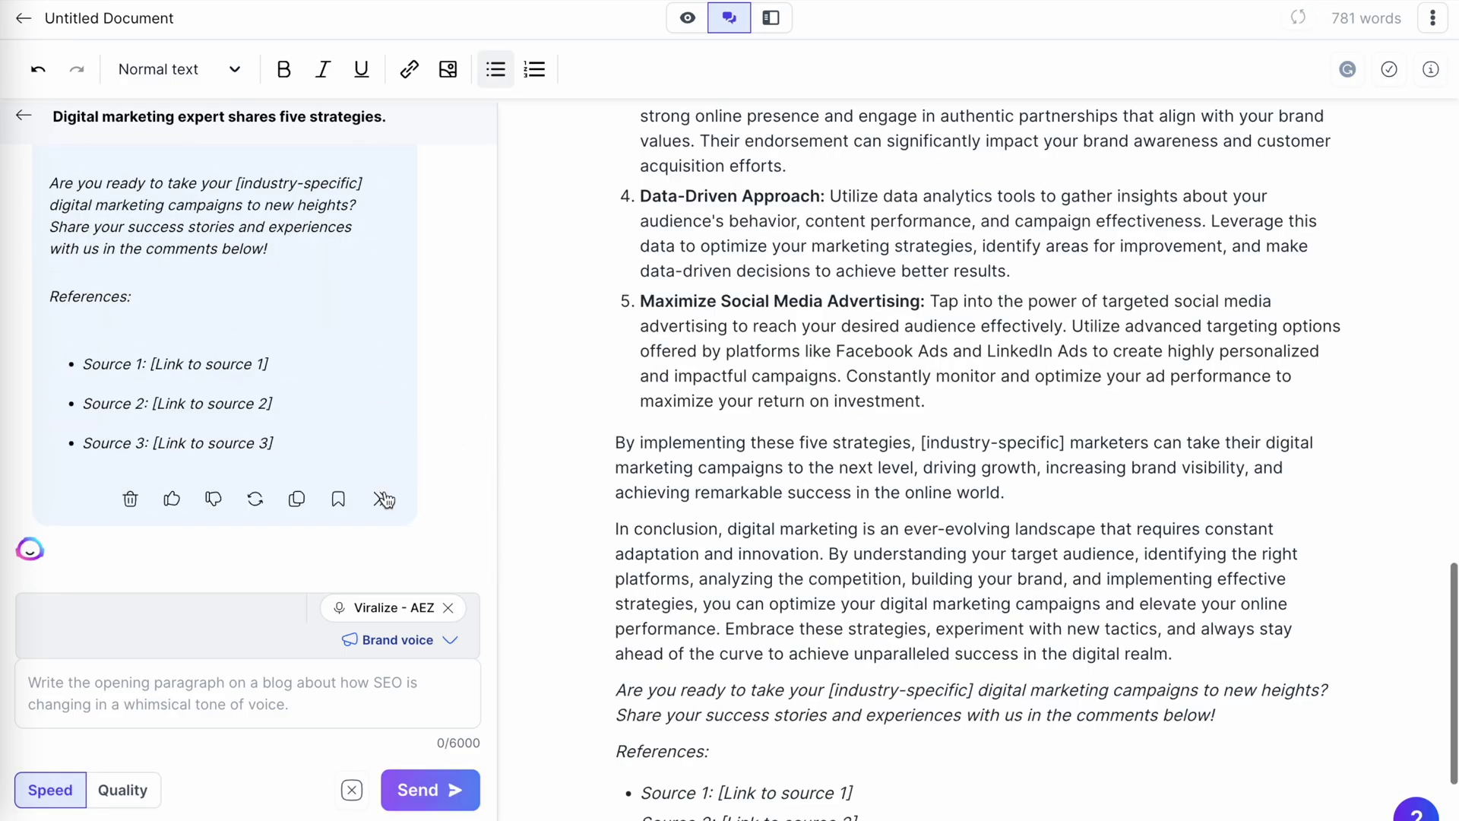
scroll(752, 458, "down", 3)
scroll(775, 459, "up", 9)
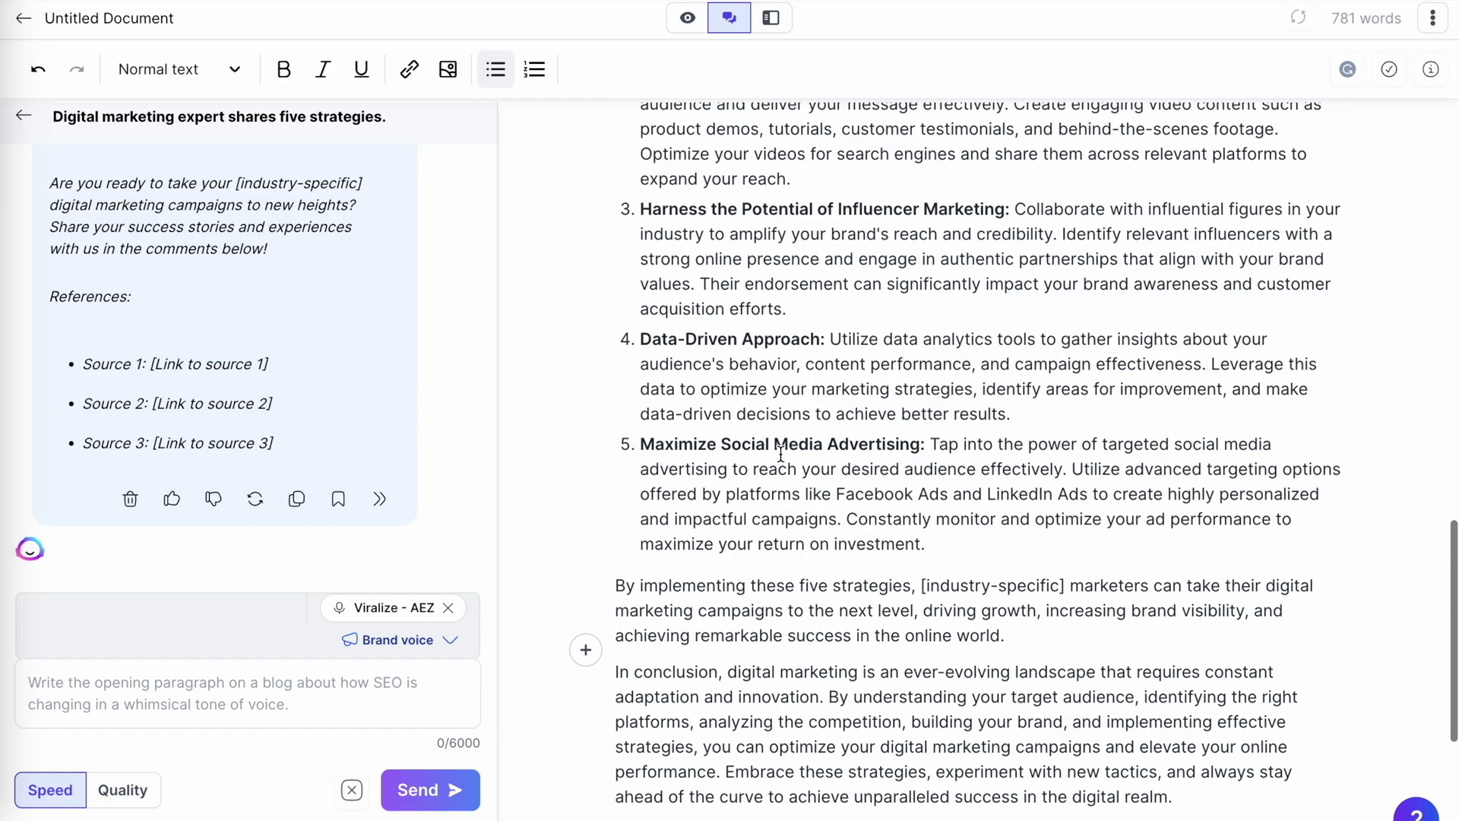
scroll(780, 453, "up", 10)
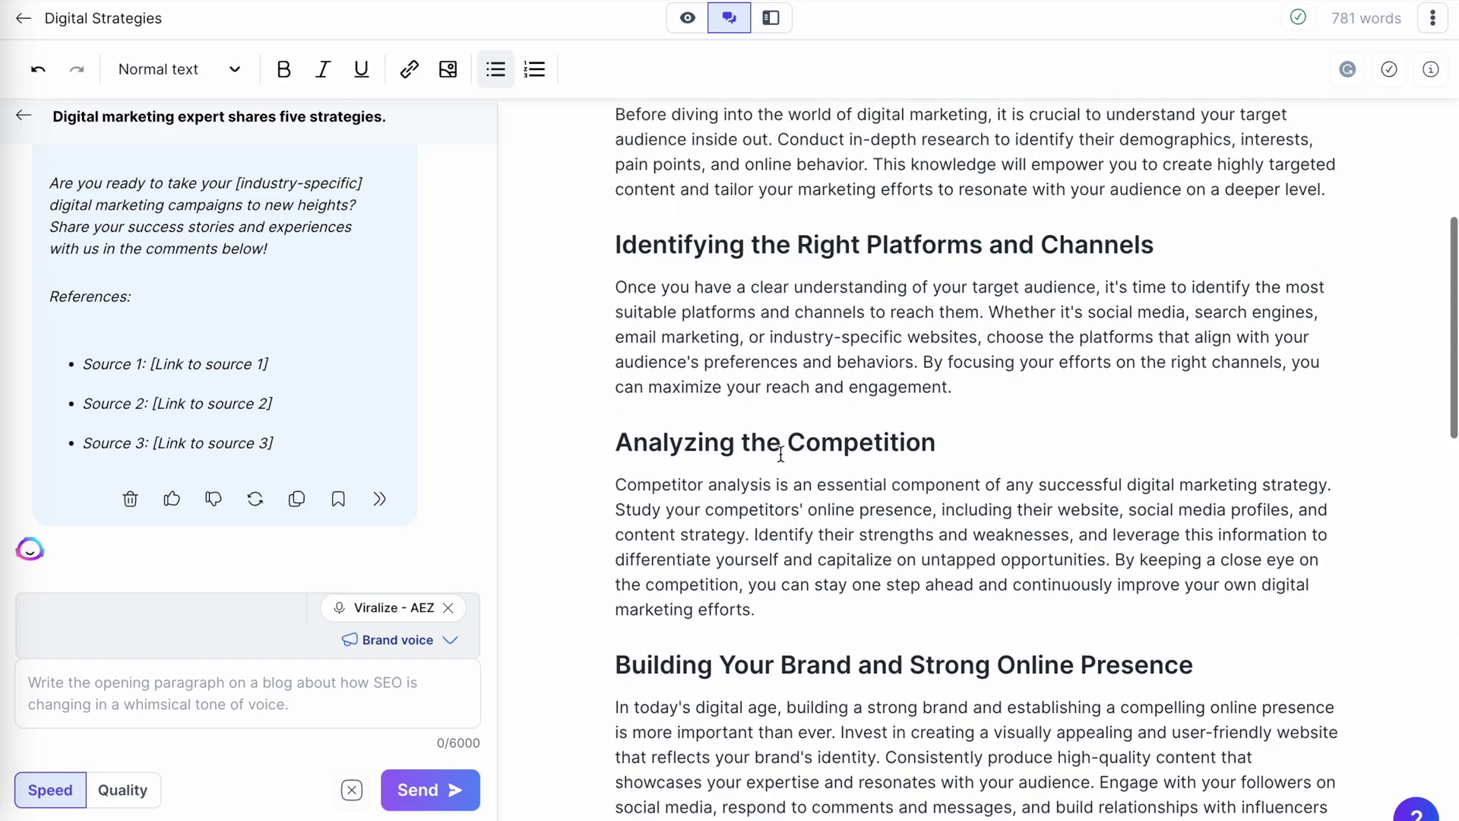
scroll(780, 454, "up", 2)
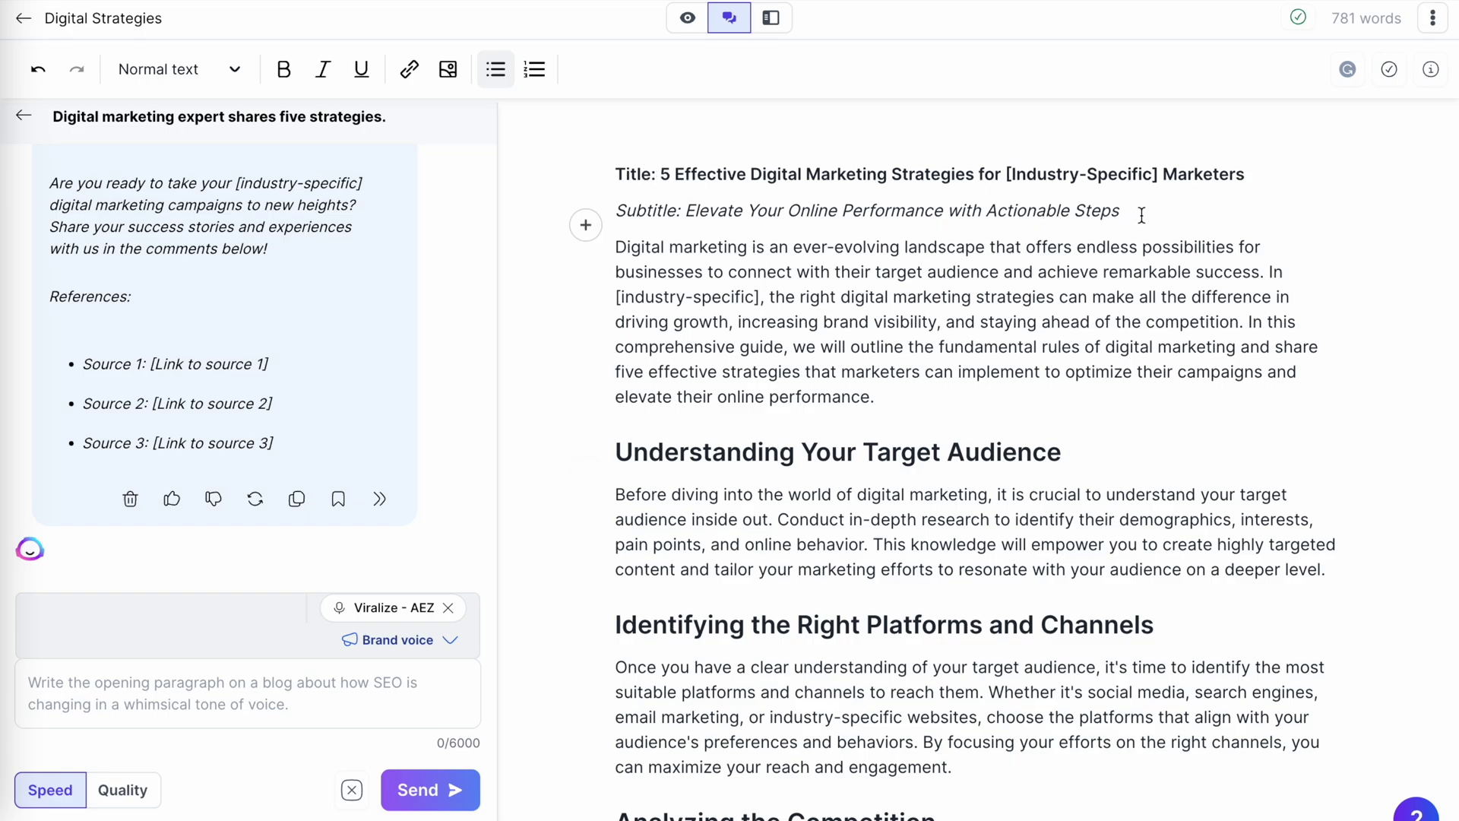
scroll(1141, 215, "down", 14)
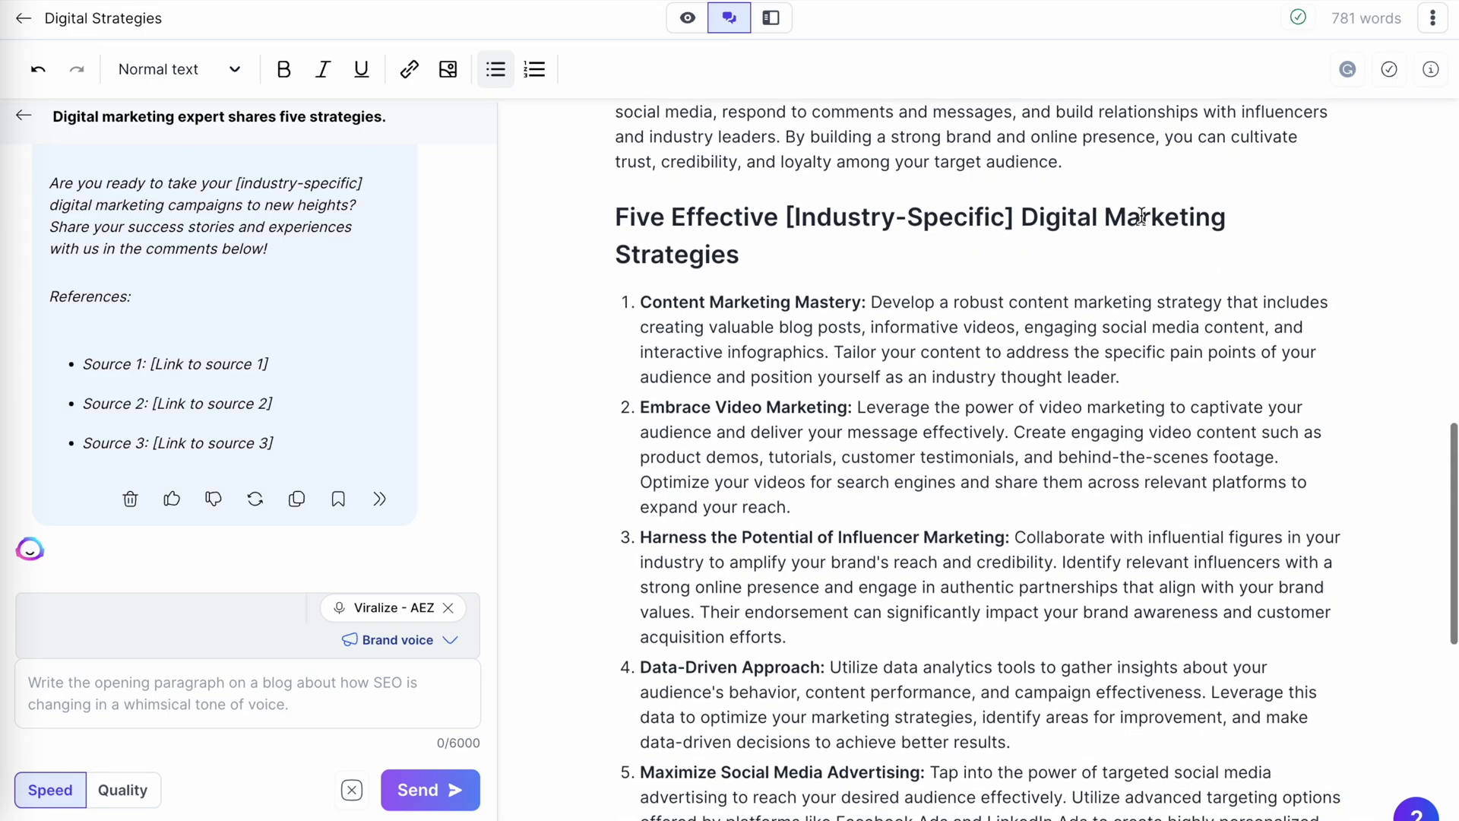
scroll(1142, 215, "down", 7)
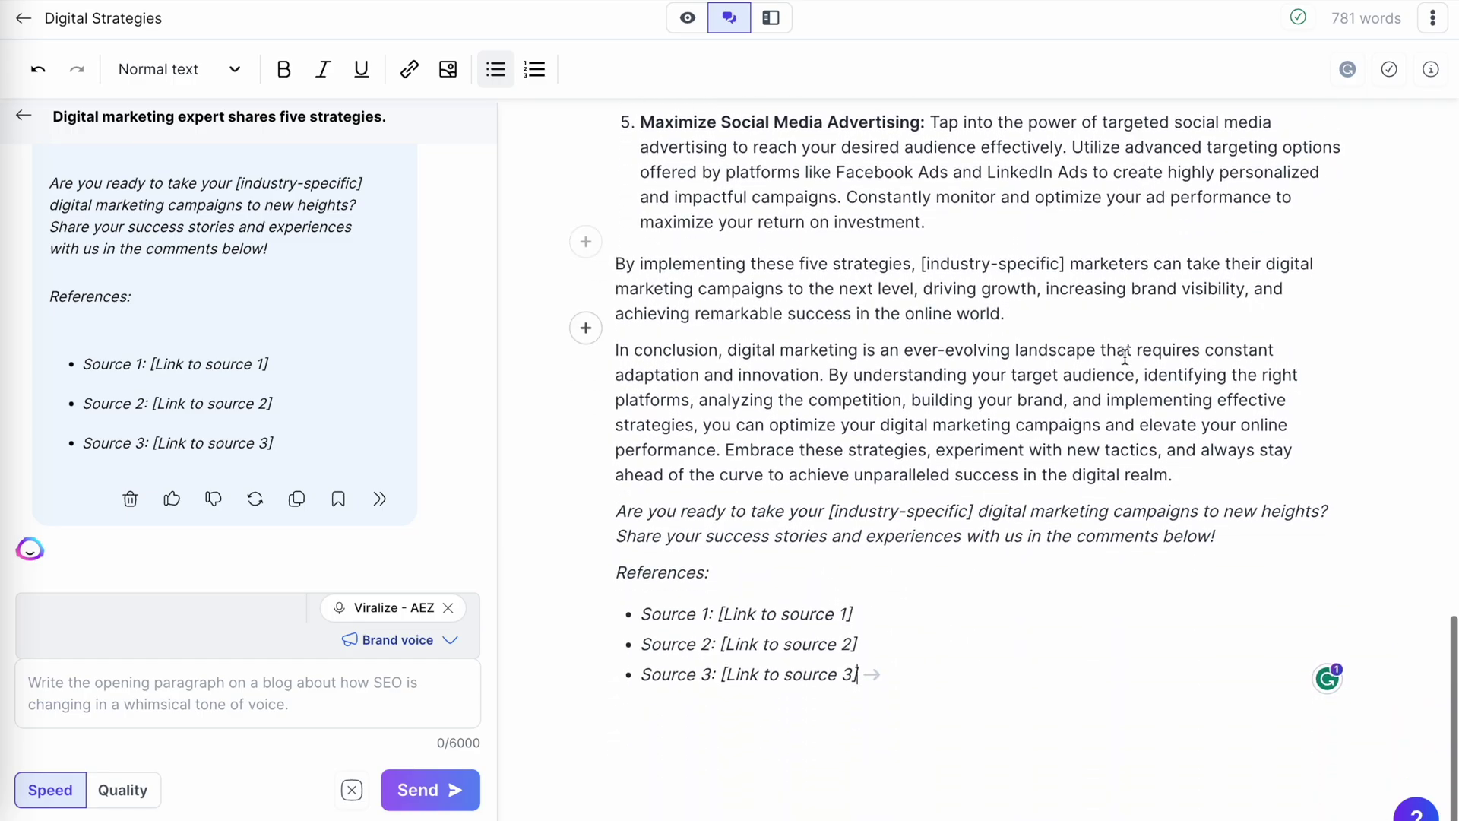
scroll(1125, 373, "up", 18)
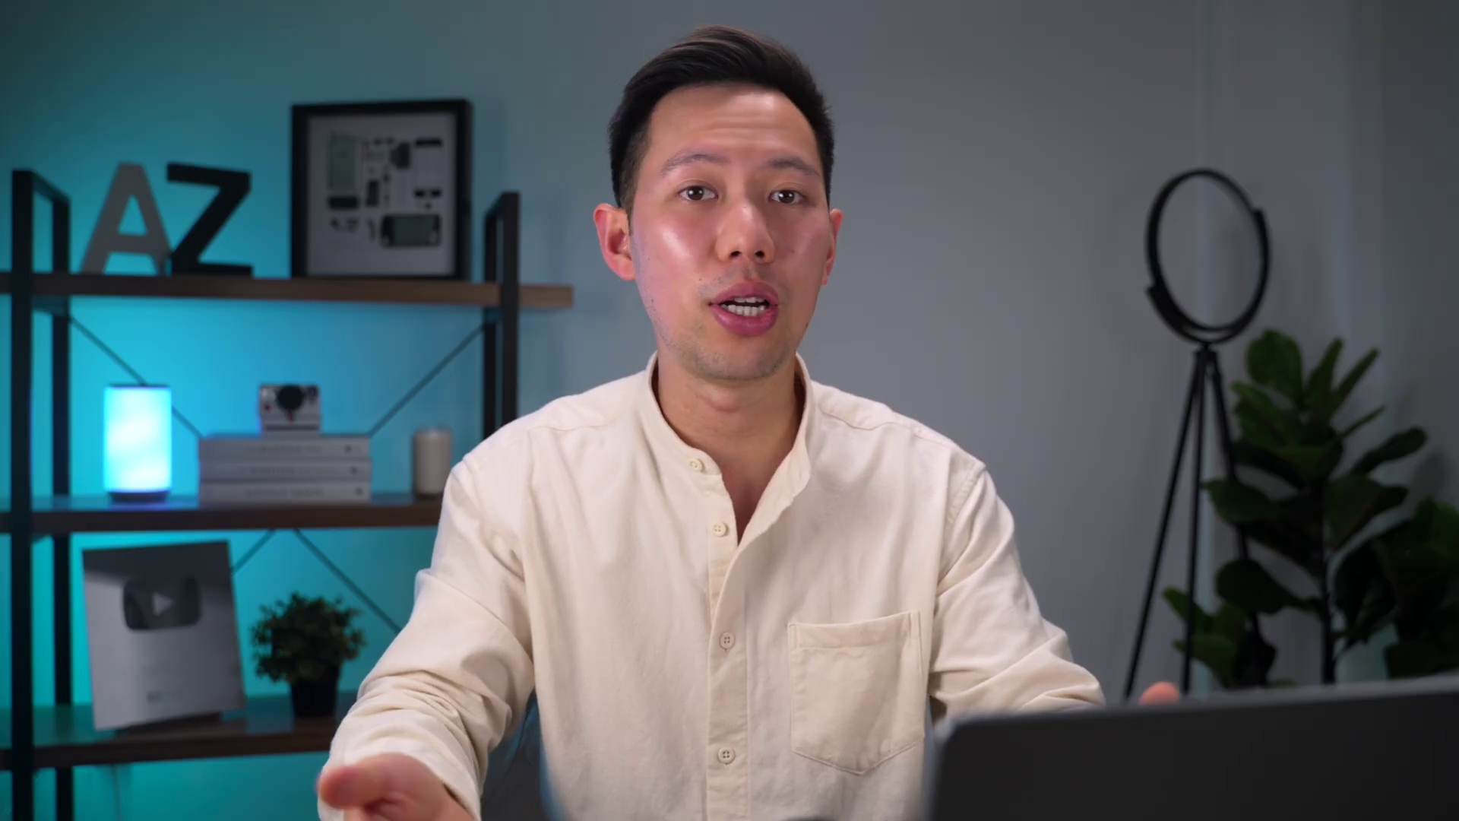